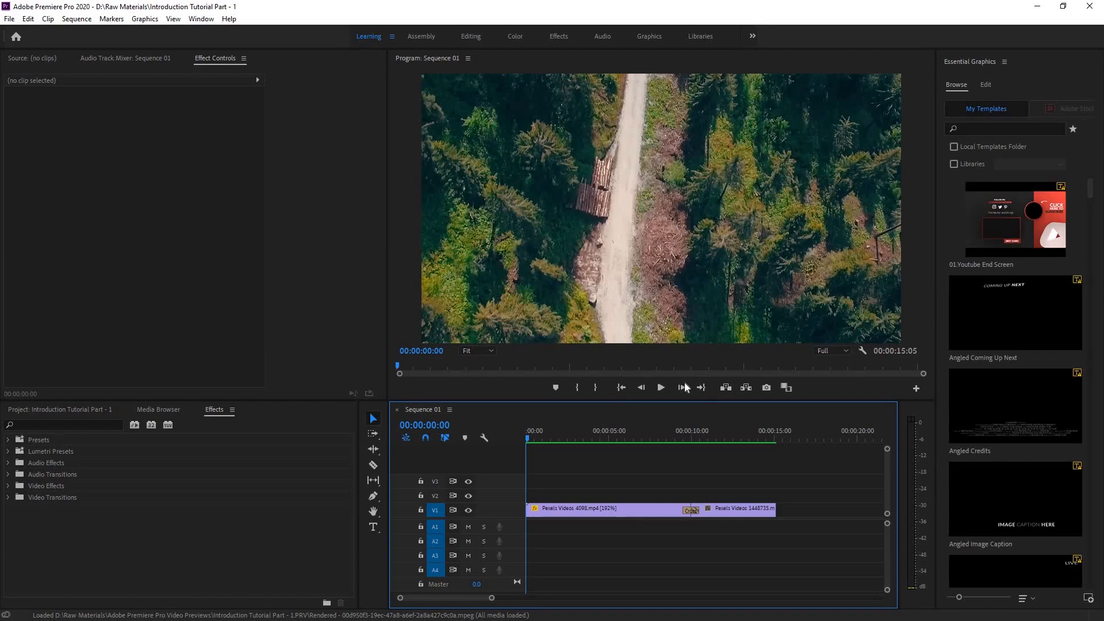
- Play the sequence from its start to about 00:00:14:14, looking over the project media and effects lists meanwhile
left_click(666, 389)
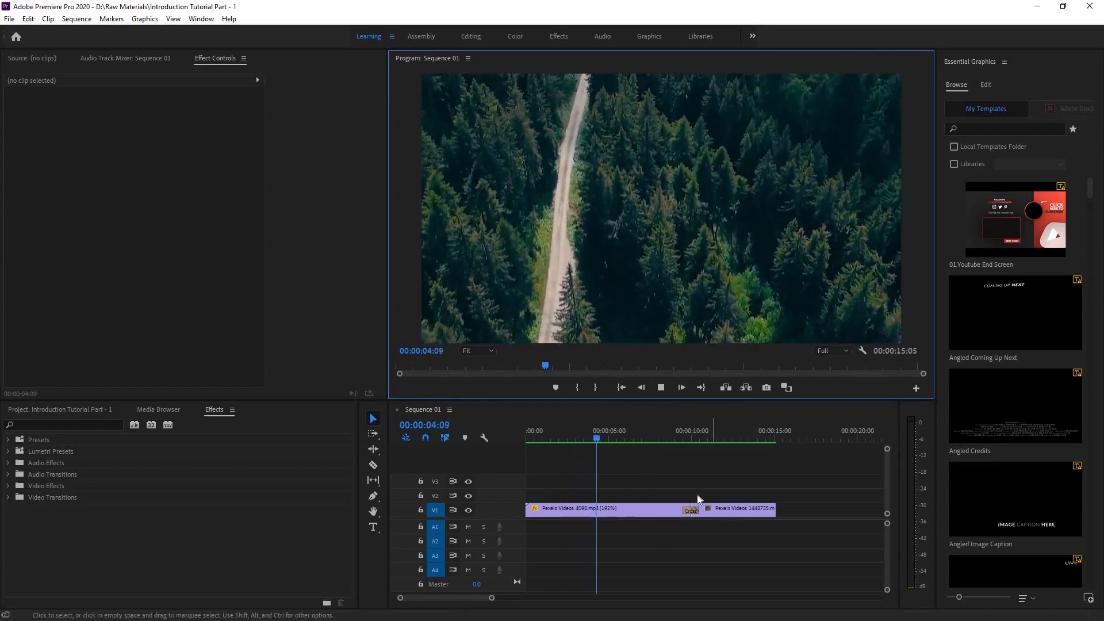
left_click(80, 410)
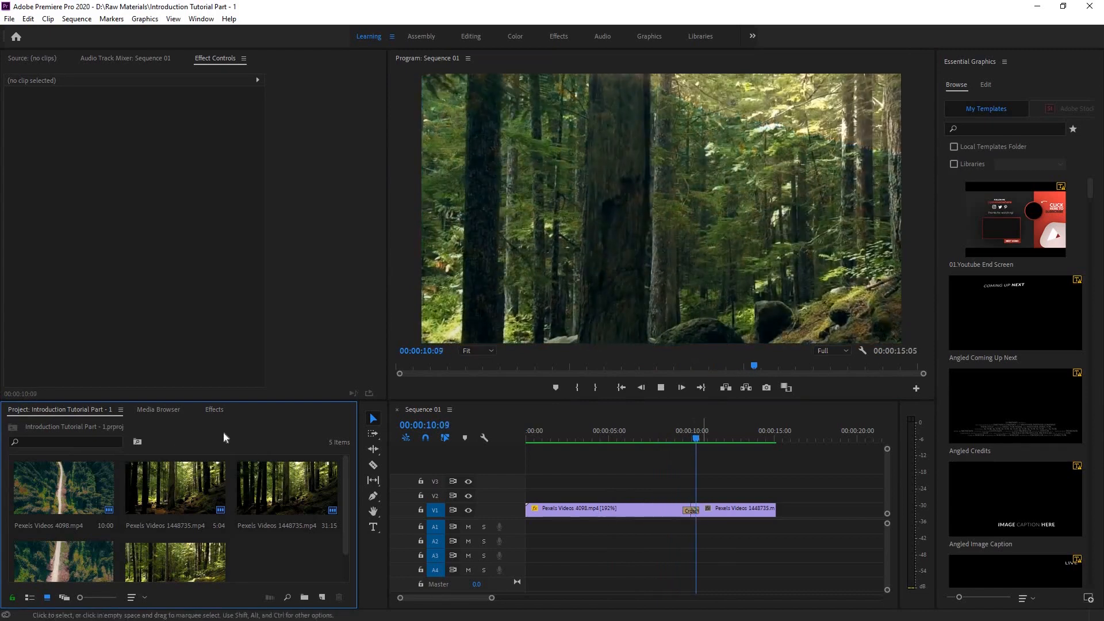
left_click(214, 409)
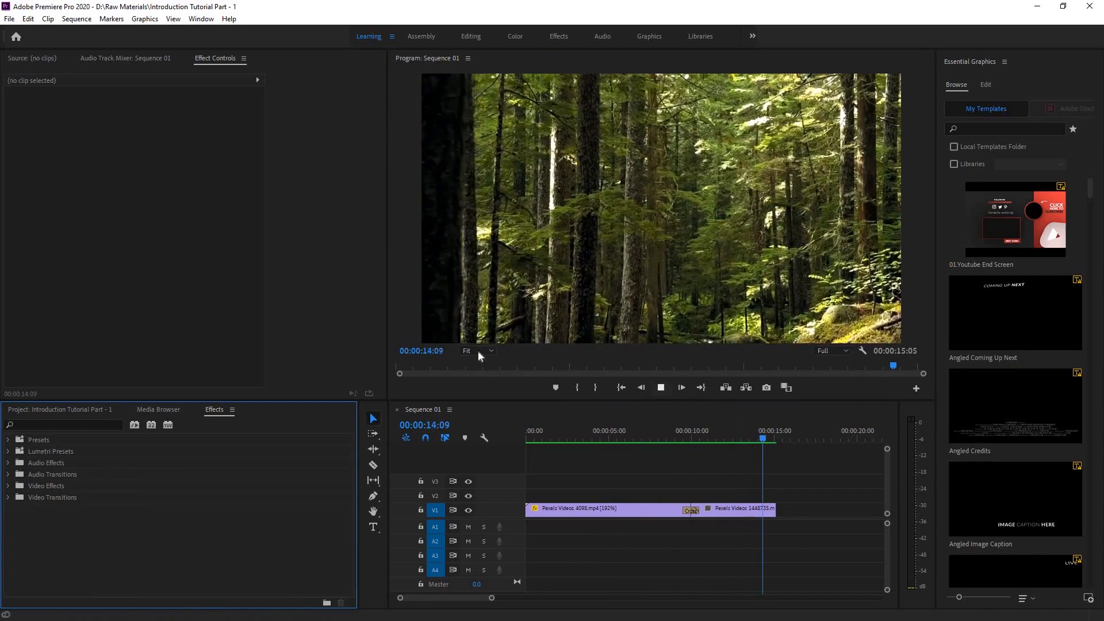
left_click(659, 389)
- Open the 5:04 clip Pexels Videos 1448735.mp4 in the Source monitor and close it again
left_click(26, 58)
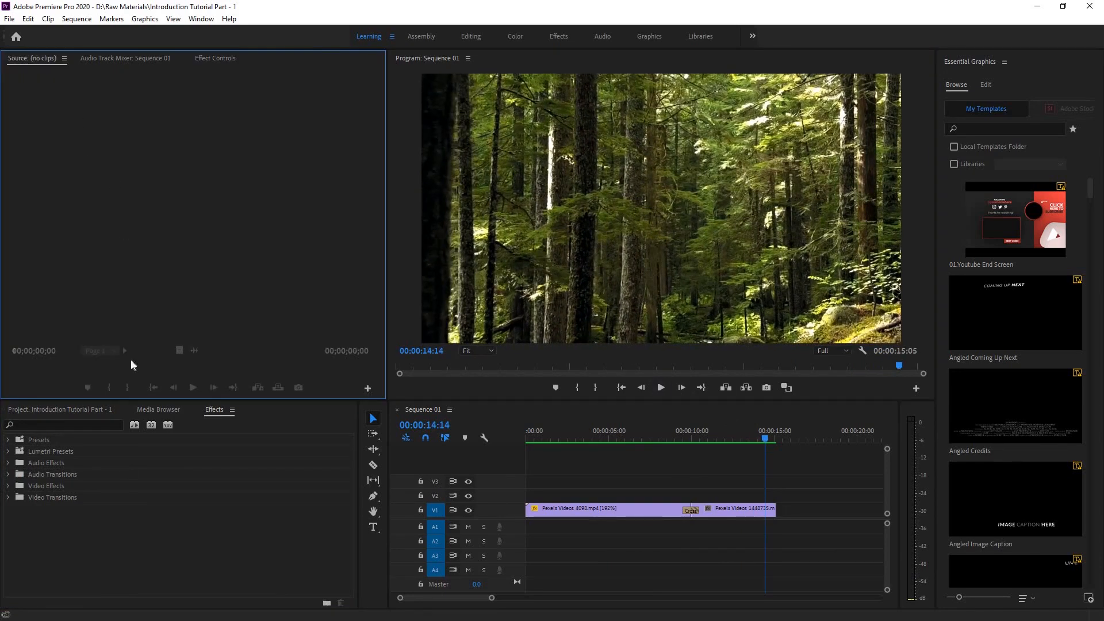
left_click(60, 410)
double_click(175, 488)
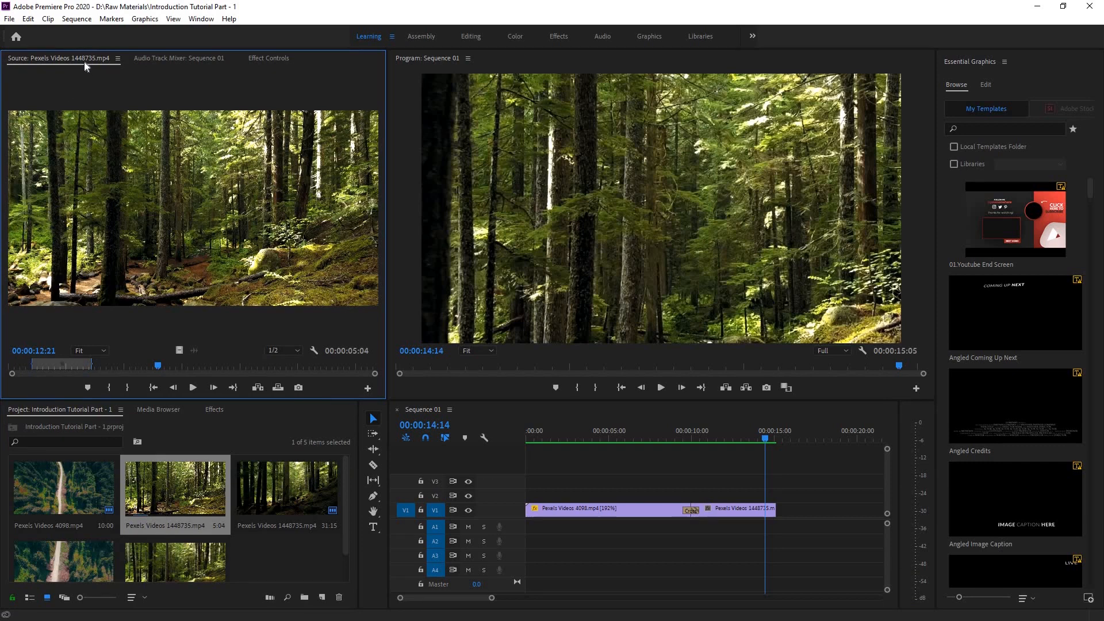
left_click(117, 59)
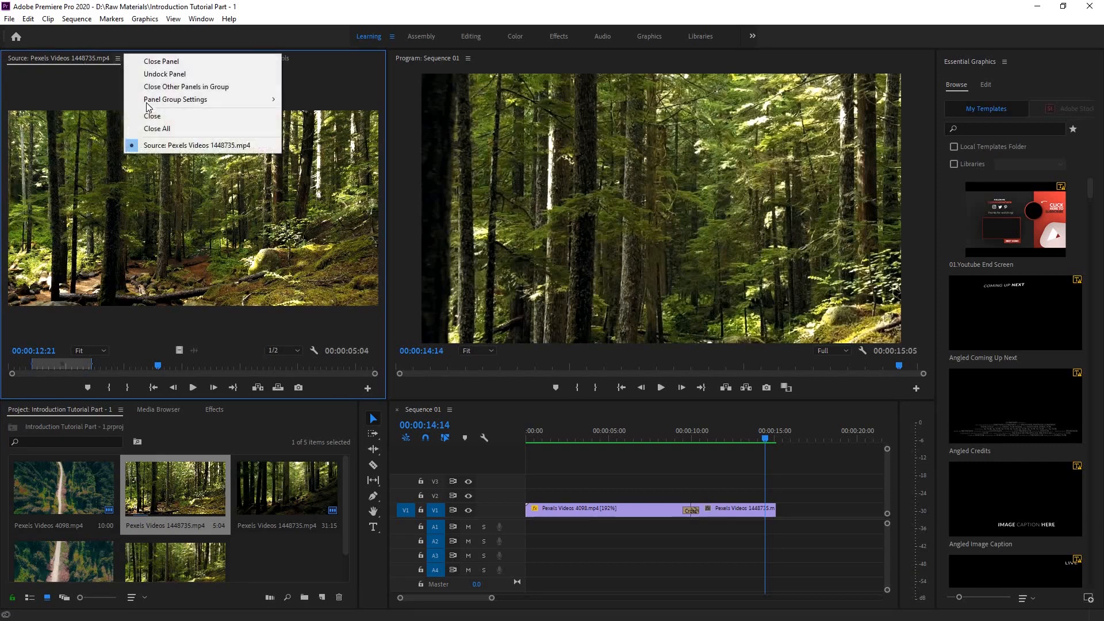
left_click(154, 116)
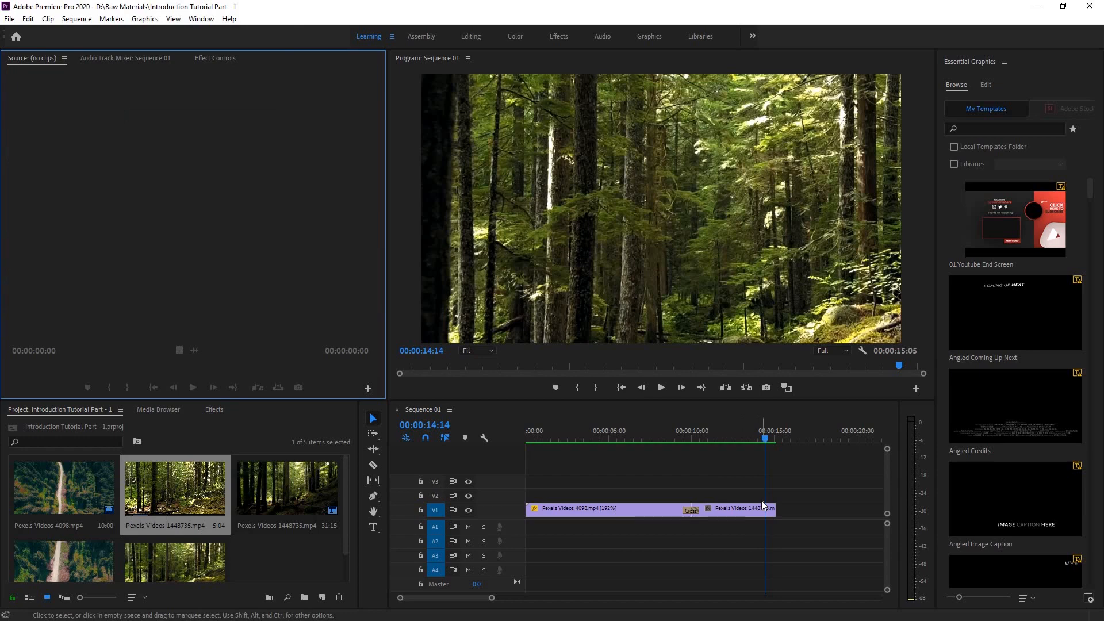
- Return the playhead to 00:00:00:00 and draw a large text box across most of the video frame with the Type tool
left_click_drag(764, 441, 525, 441)
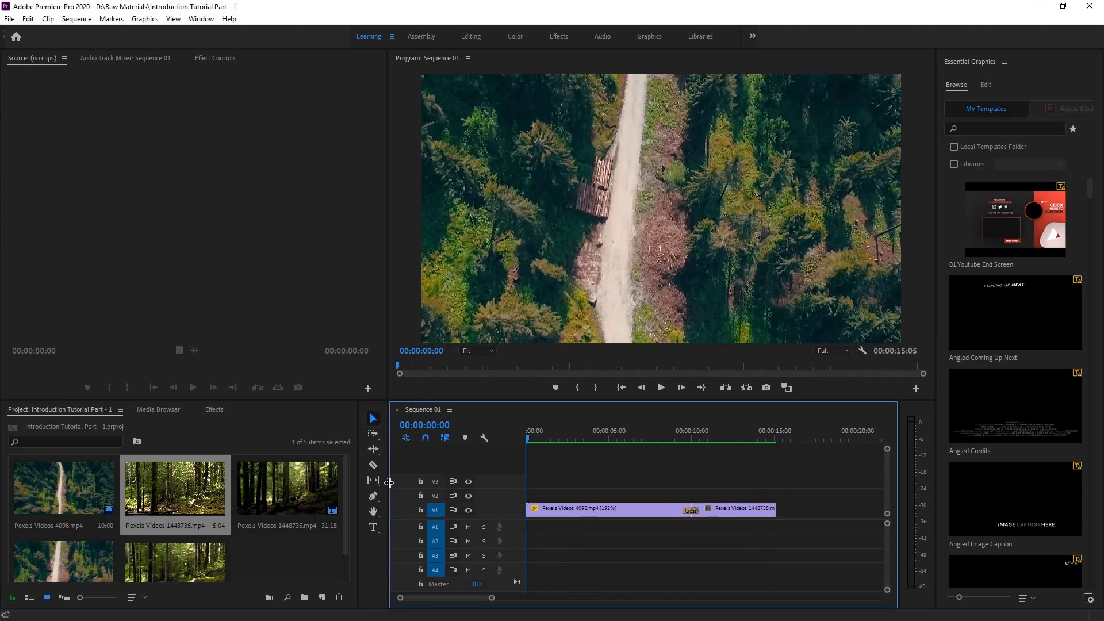
left_click(372, 530)
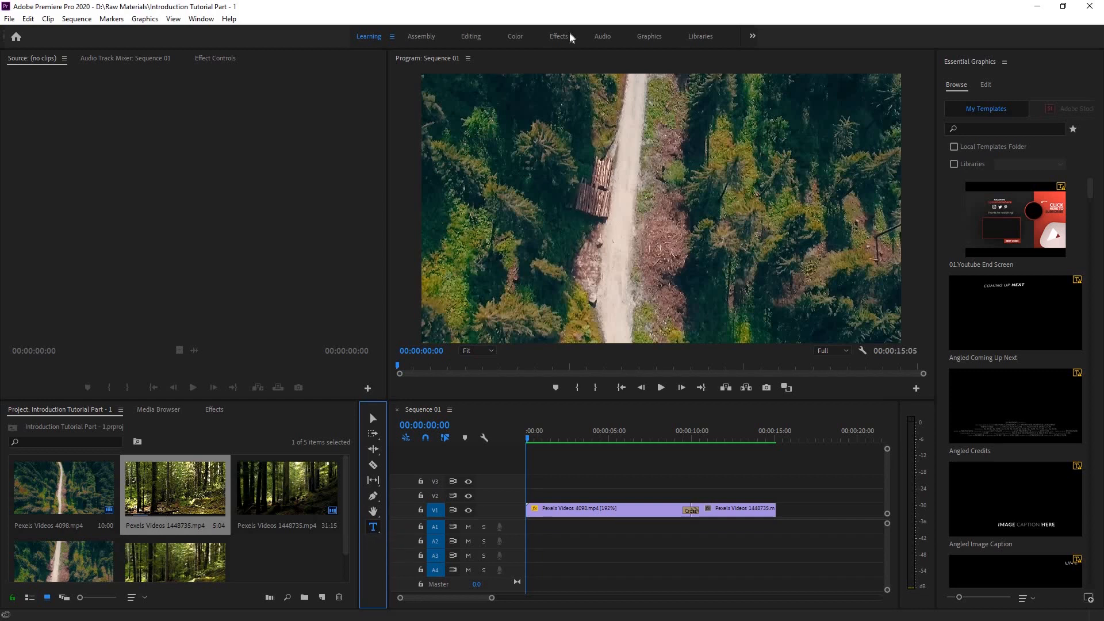
left_click(508, 127)
left_click_drag(472, 105, 852, 296)
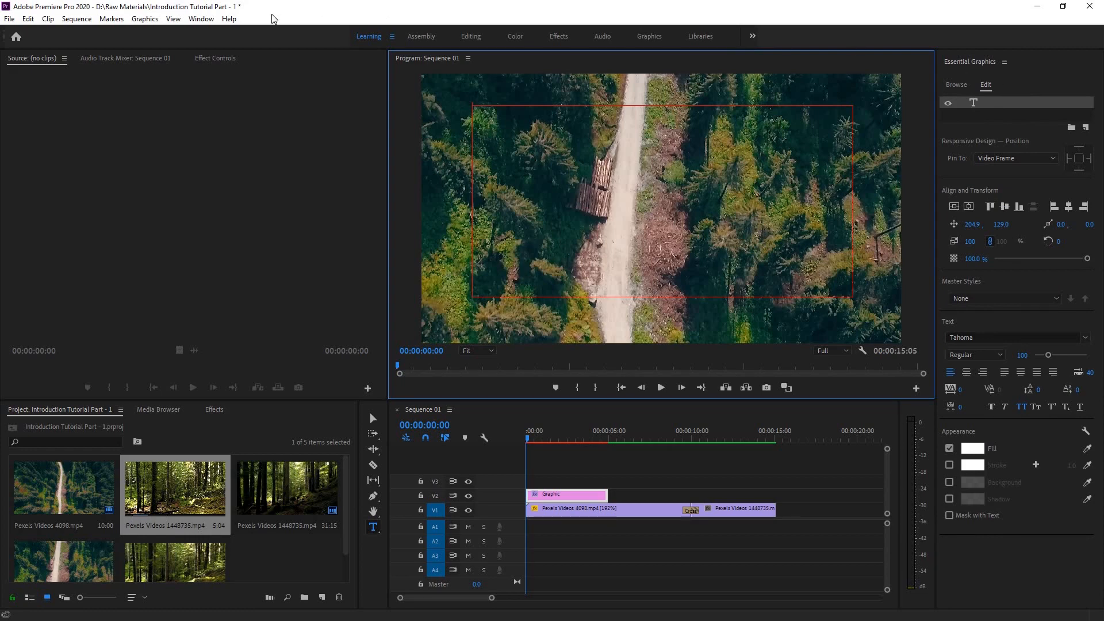
left_click(201, 19)
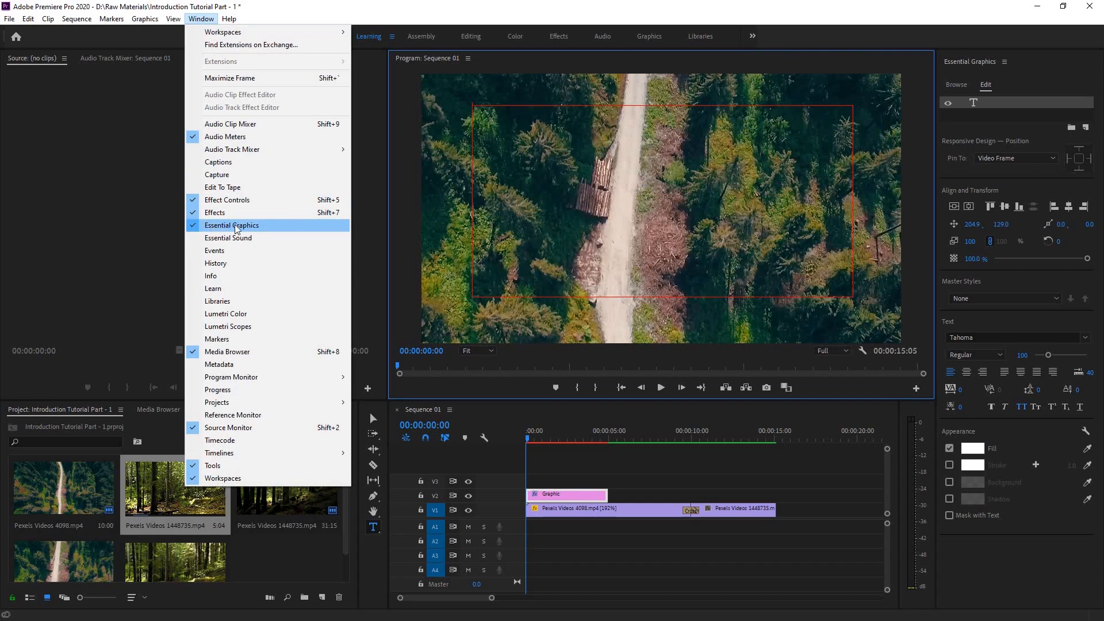
left_click(199, 19)
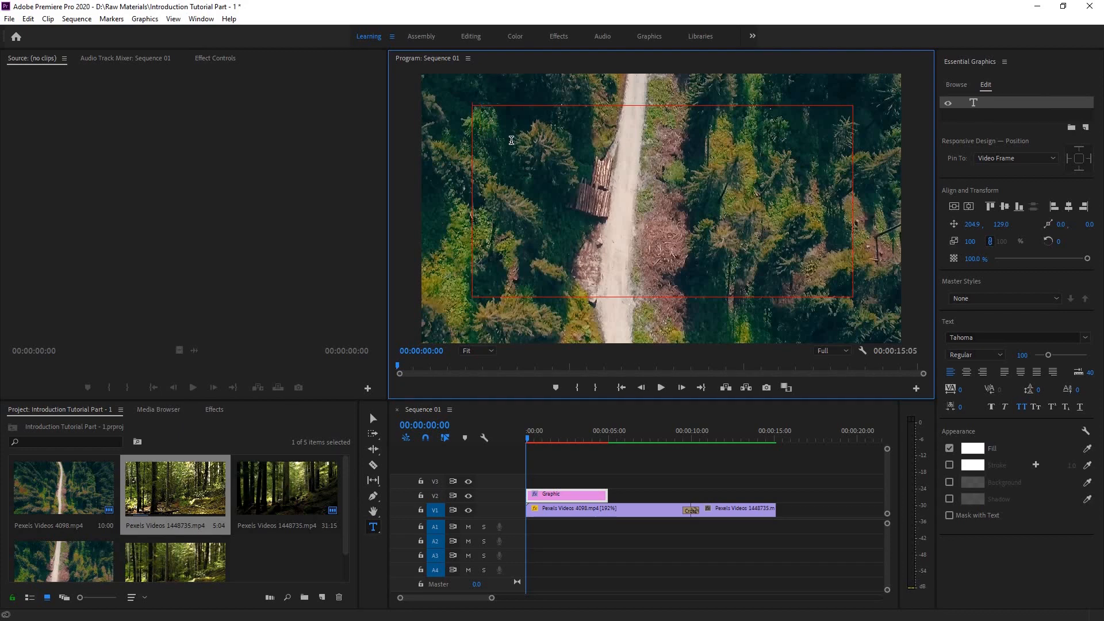
- Enter "TEXT TOOL" as the first line of the text box
key("shift+t")
left_click(485, 116)
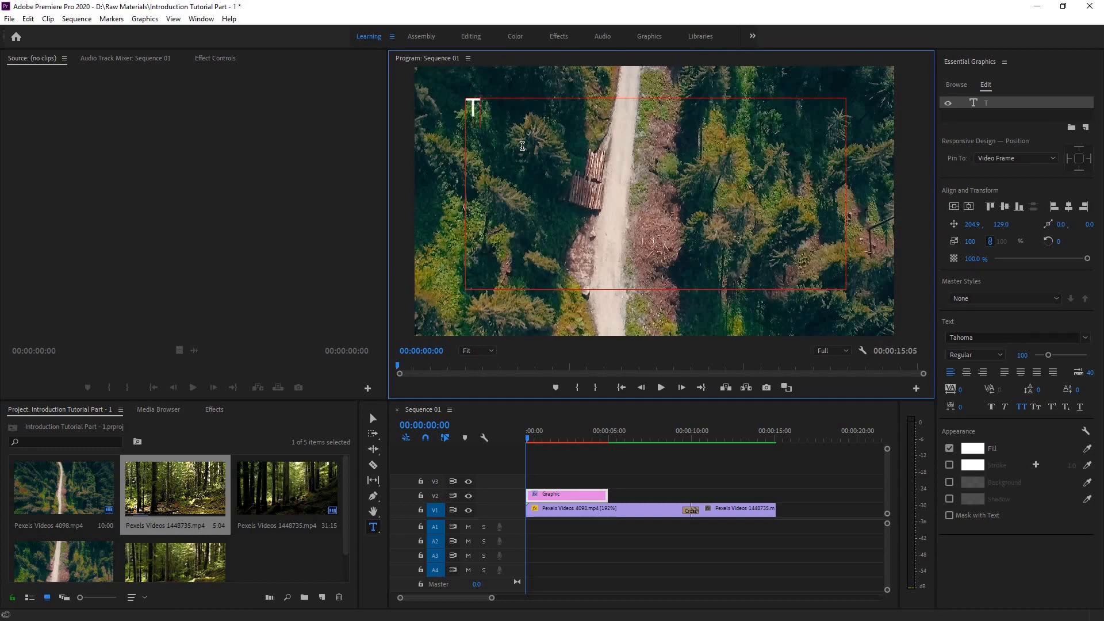
type("TEXT toll")
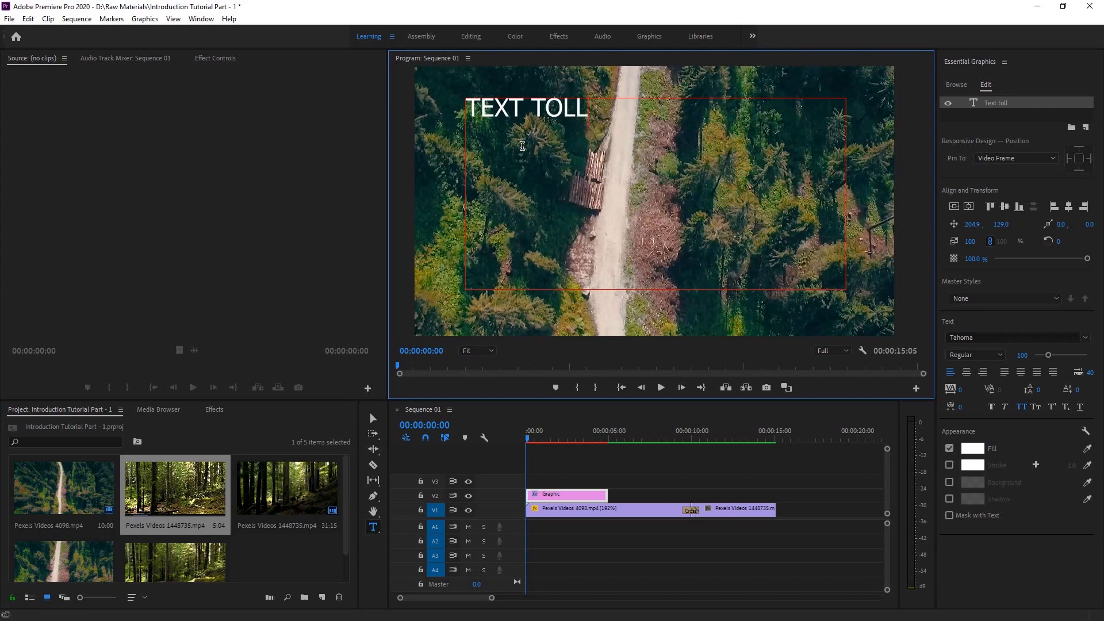
key("BackSpace")
key("BackSpace")
type("ol")
key("Return")
- Enter "LEARN HOW TO APPLY TEXT" as the second line of the text box
type("learn h")
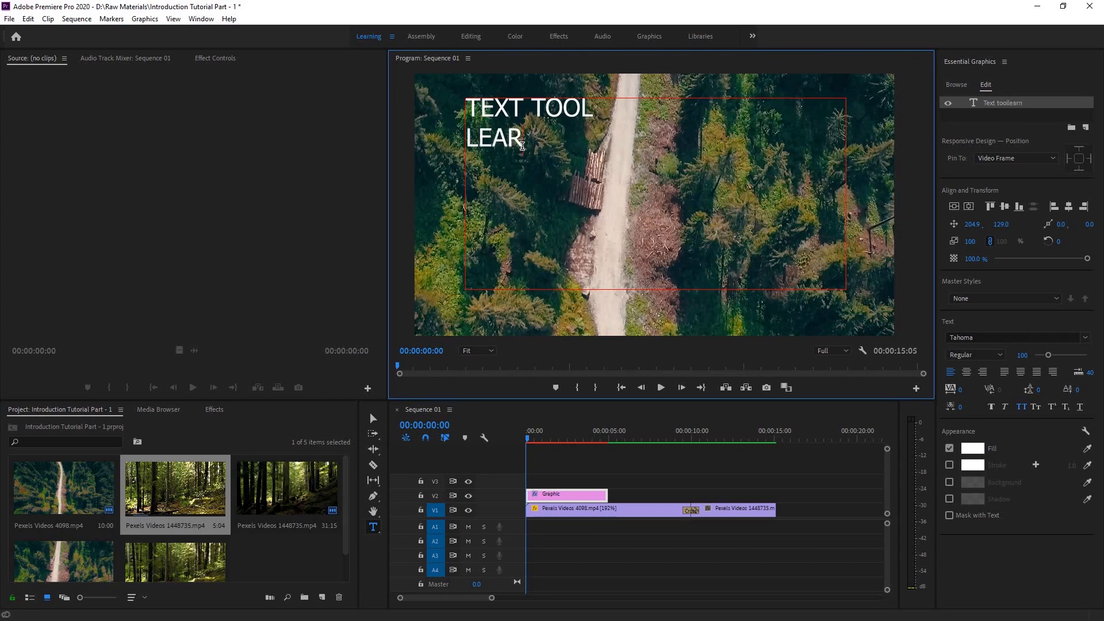
type("ow to appl")
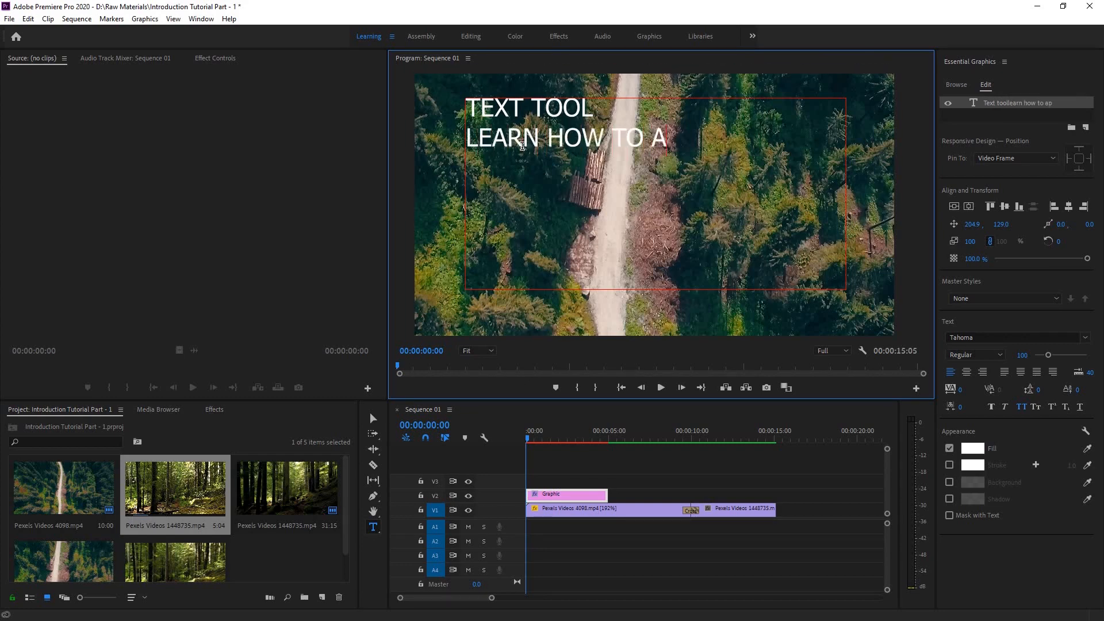
type("y yext")
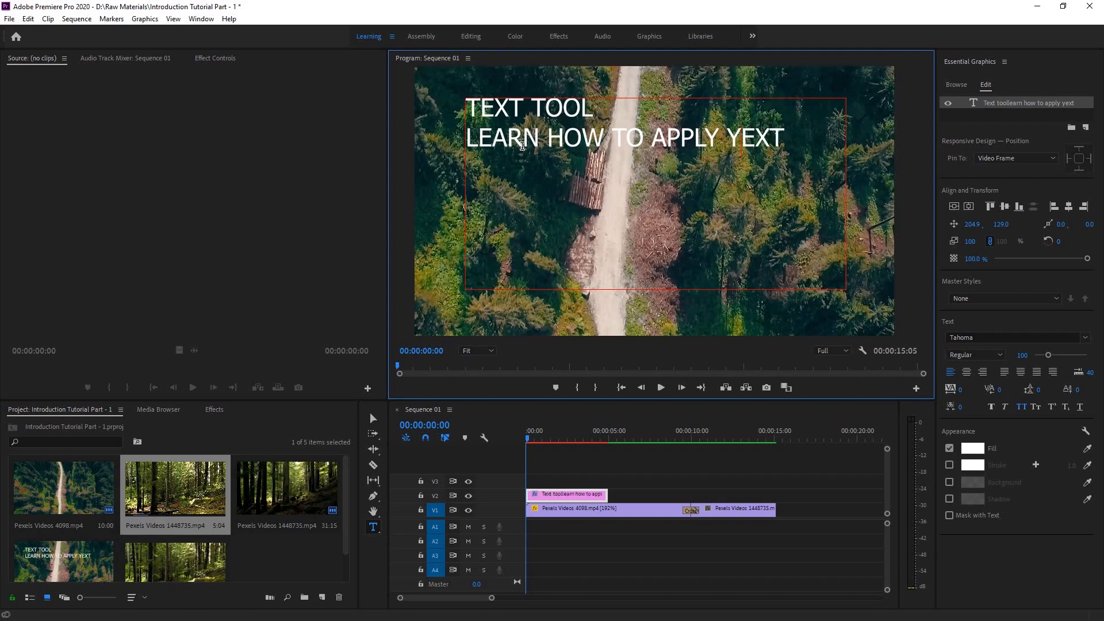
key("BackSpace")
type("T")
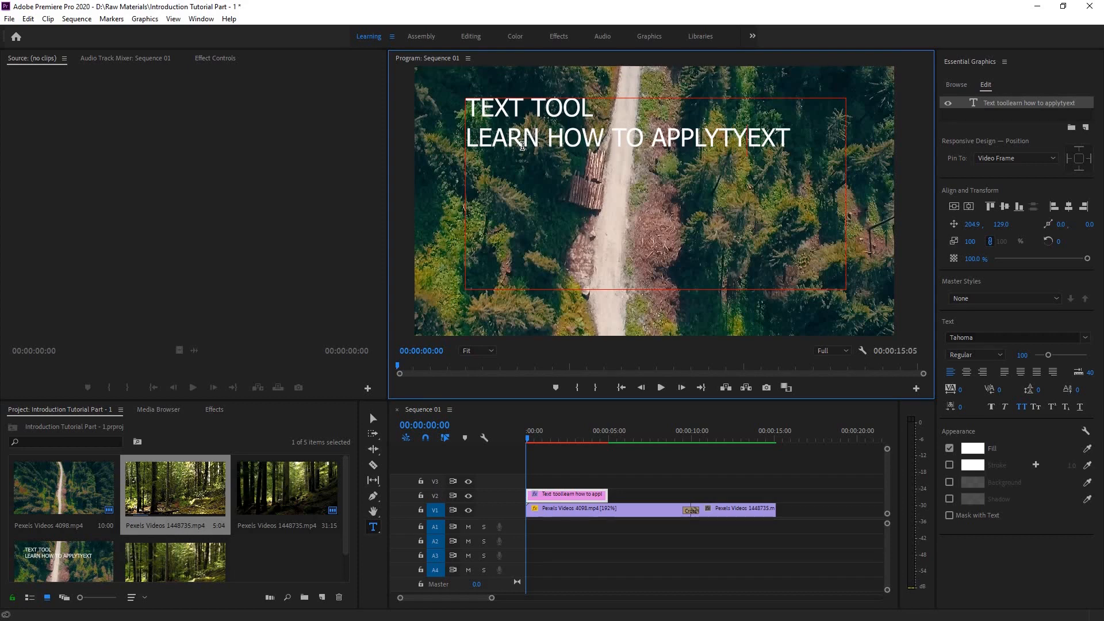
key("BackSpace")
key("BackSpace")
type("T")
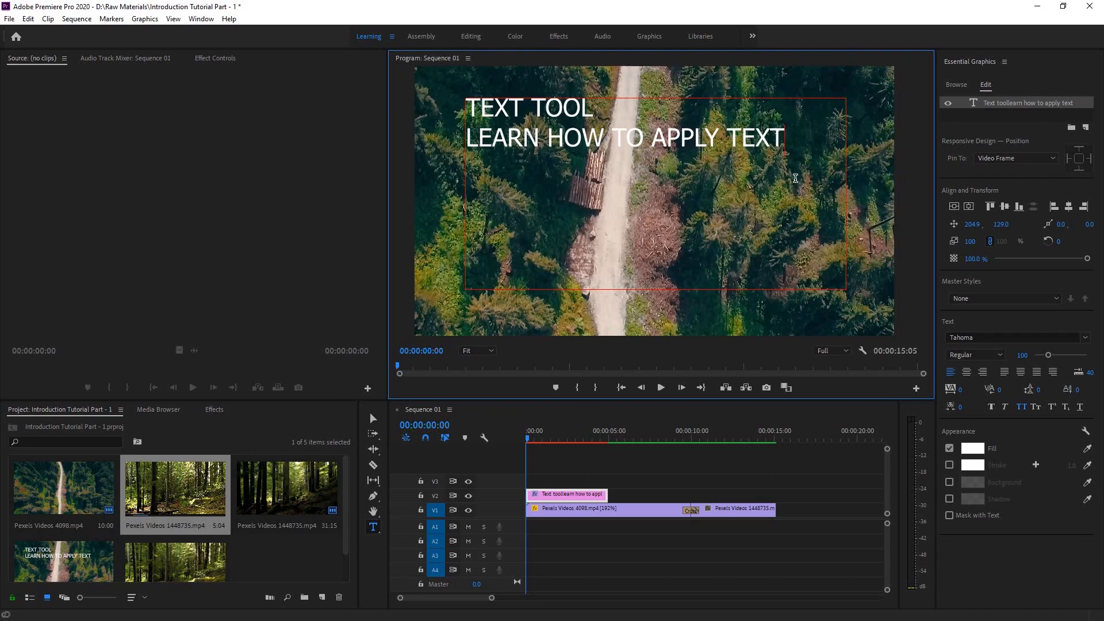
- Complete the second line with "IN" and enter "ADOBE PREMIERE PRO" as the third line
type("IN")
key("Return")
type("ADOB")
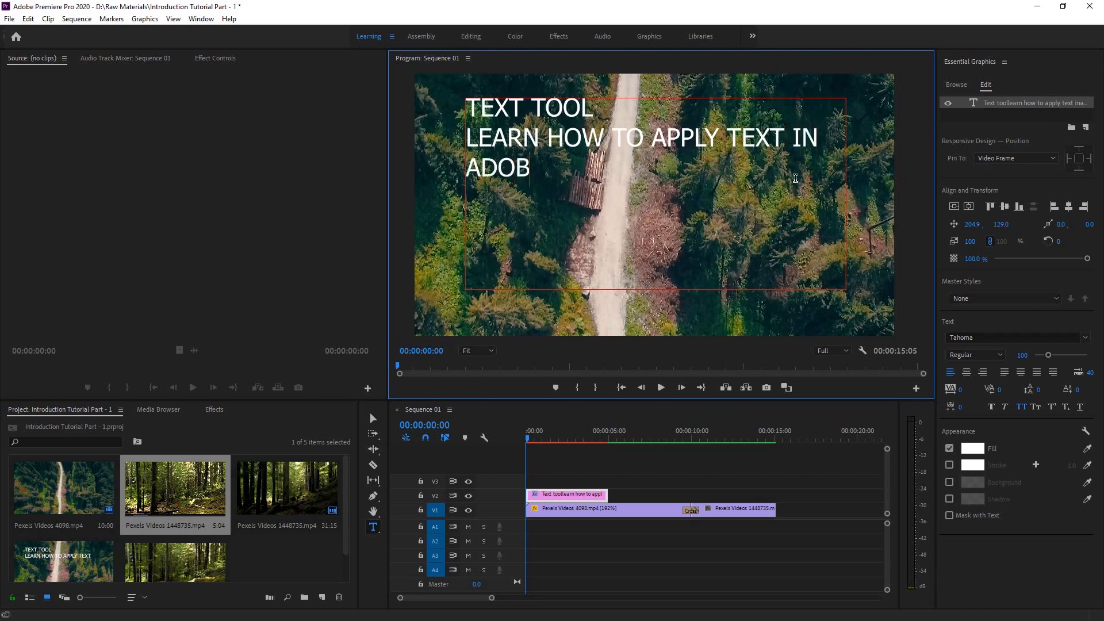
type("E PREMI")
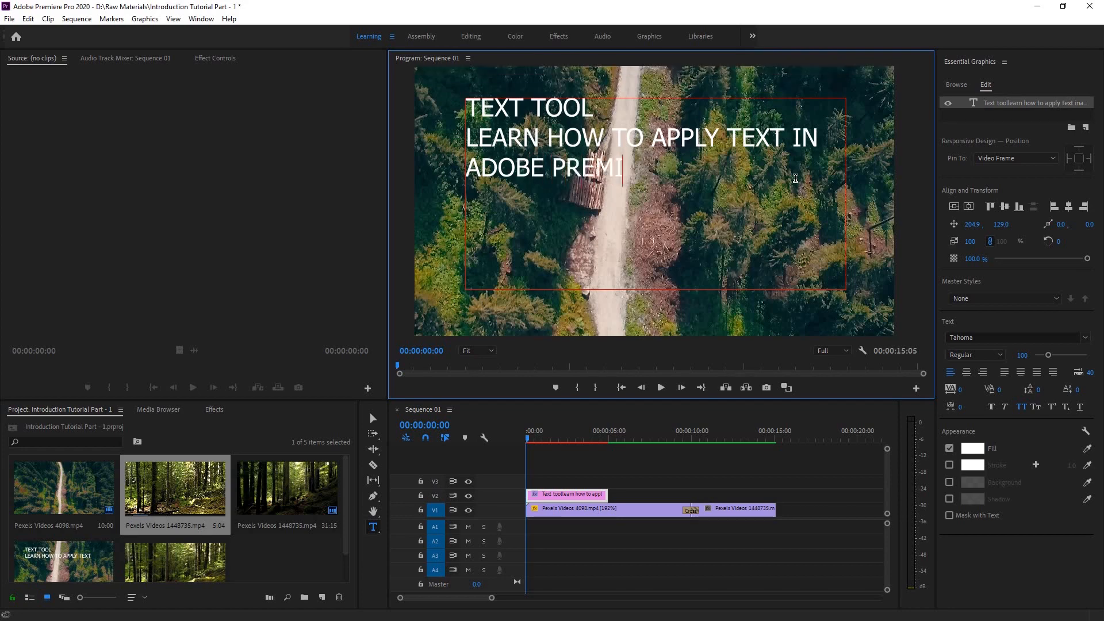
type("ERE PRO")
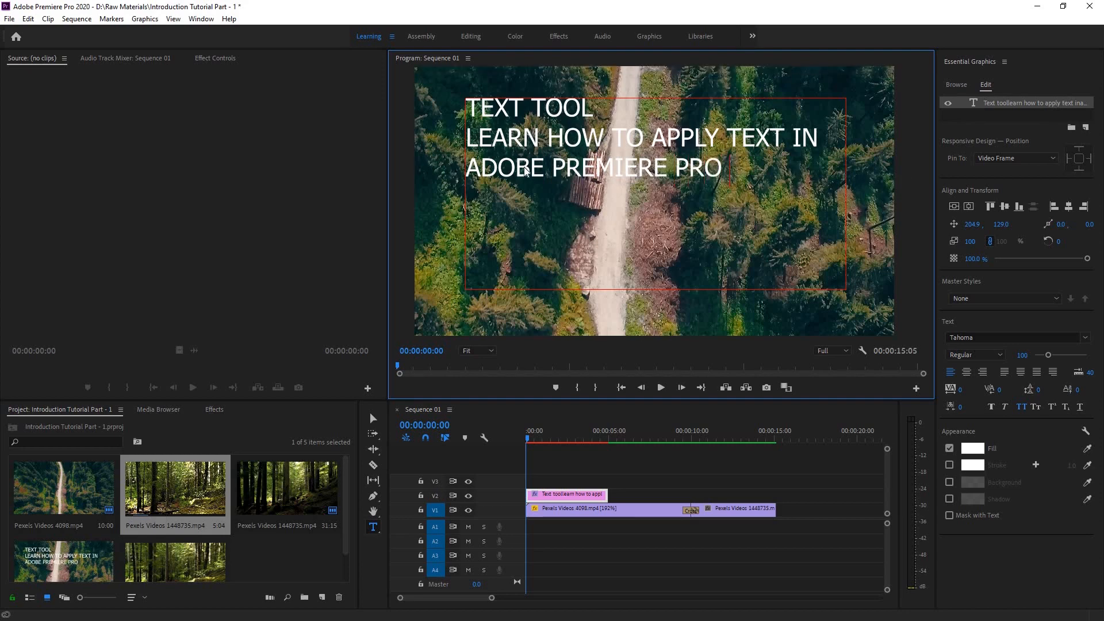
- Apply faux bold and underline to the "TEXT TOOL" heading line only
left_click_drag(738, 172, 470, 108)
left_click(612, 115)
left_click_drag(596, 109, 464, 110)
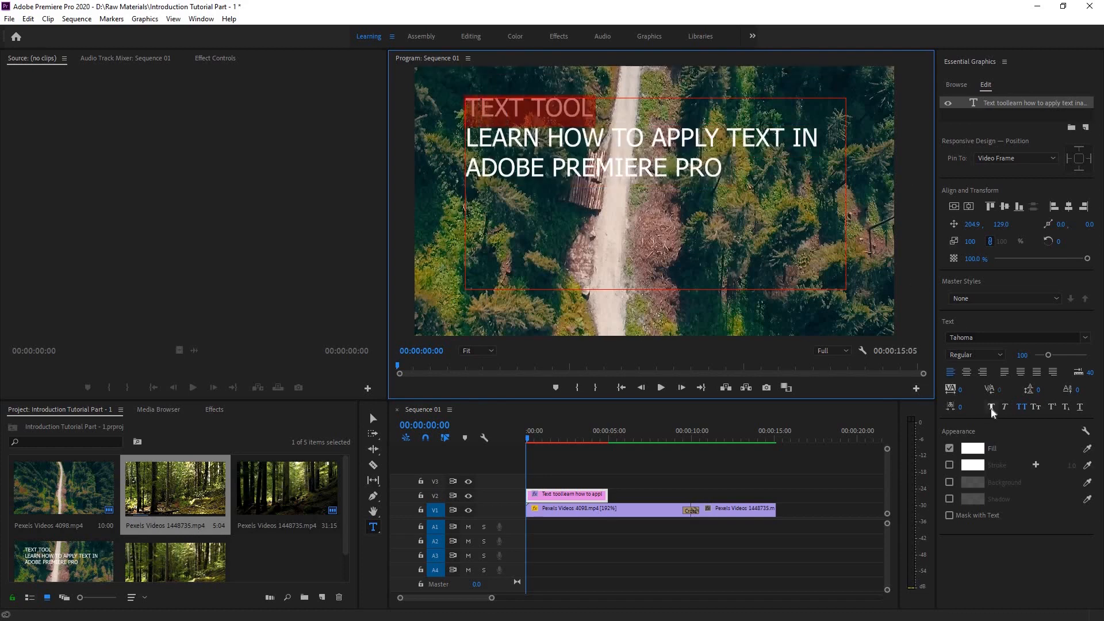
left_click(1080, 406)
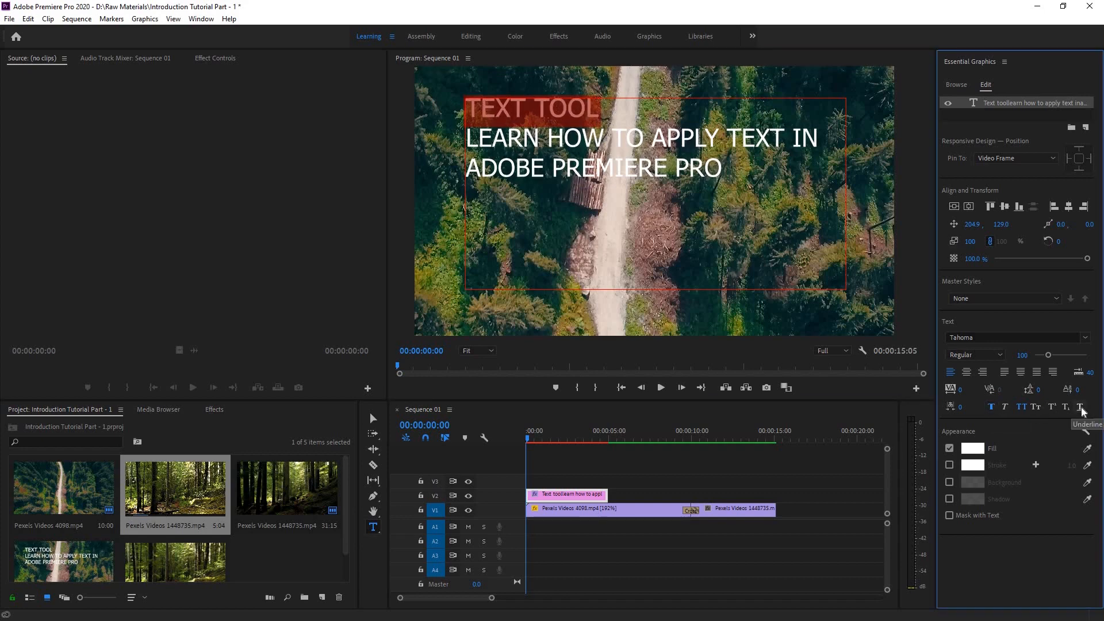
left_click(1080, 407)
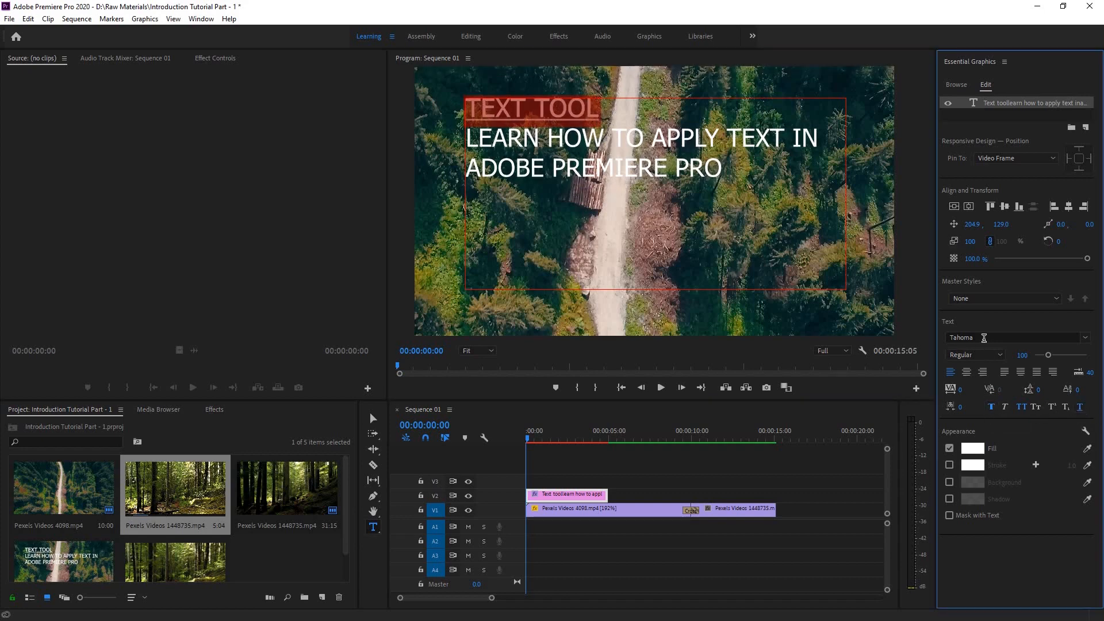
- Look through the available fonts and master text styles, keeping the font Tahoma and the master style None
left_click(983, 337)
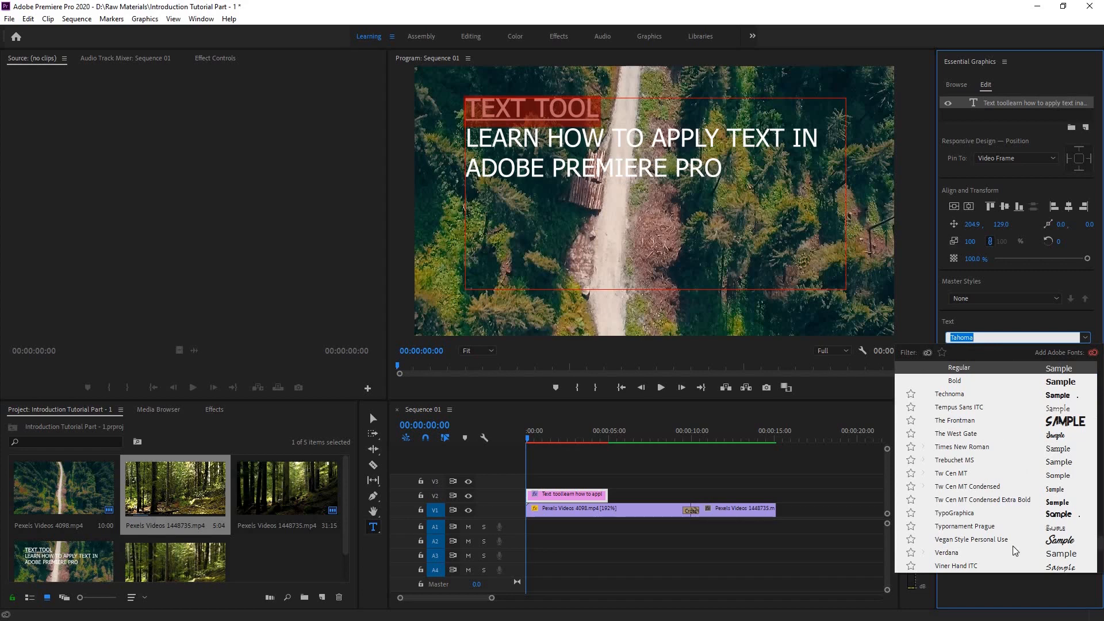
scroll(1013, 547, "up", 10)
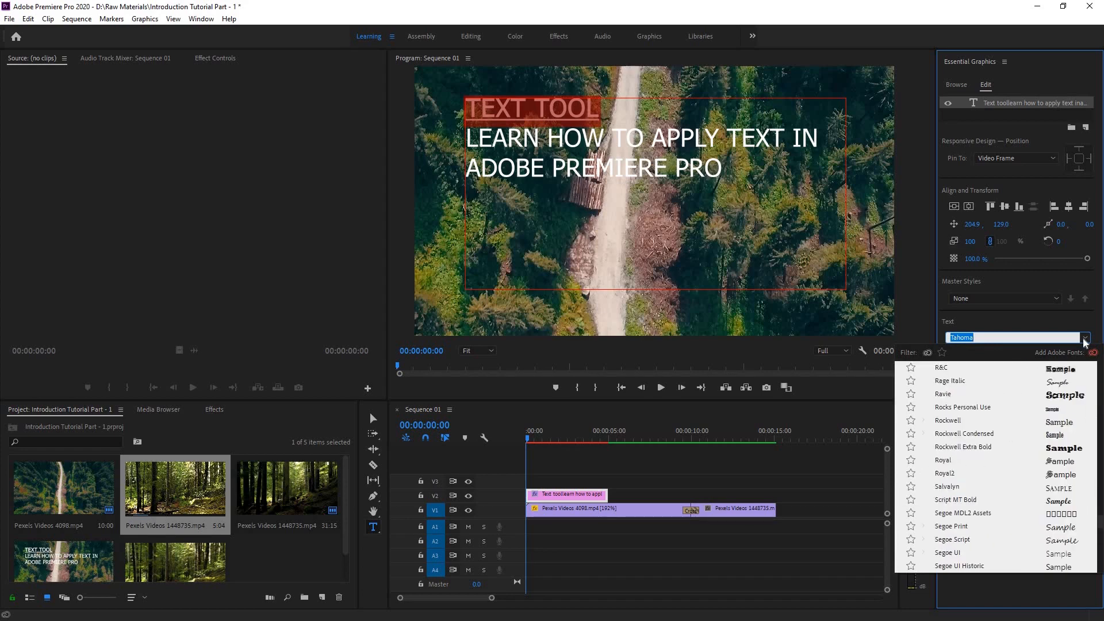
left_click(890, 296)
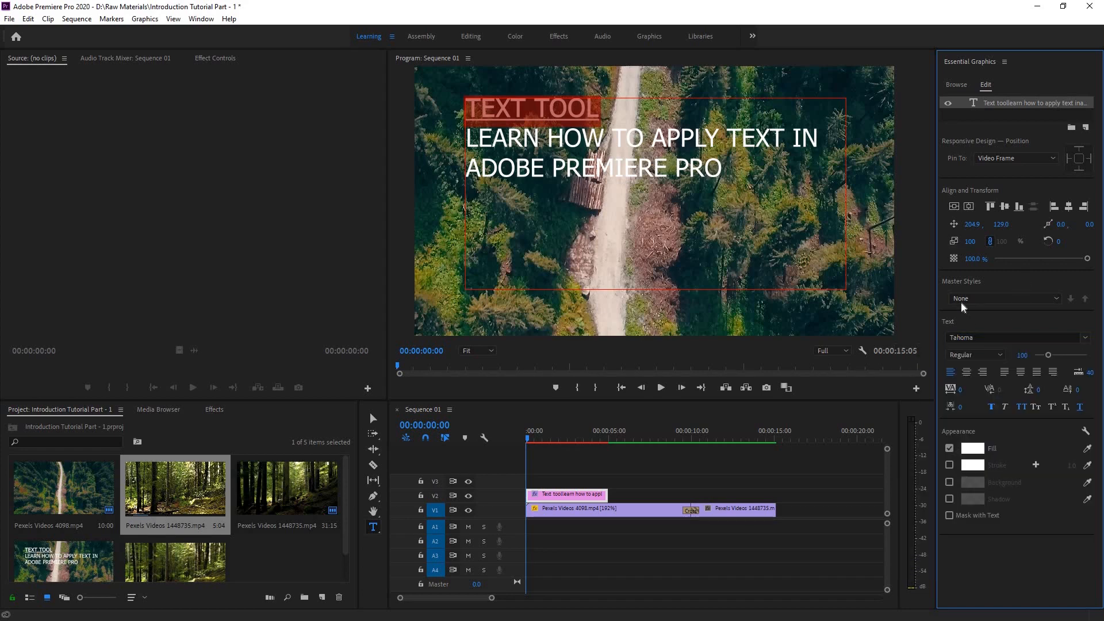
left_click(1005, 300)
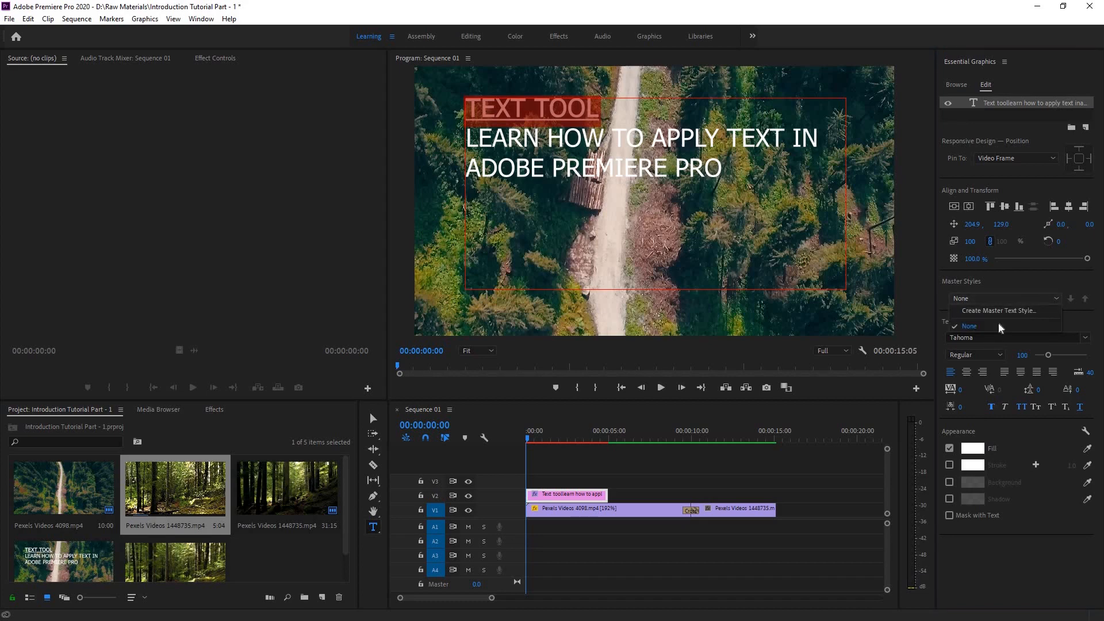
left_click(1000, 326)
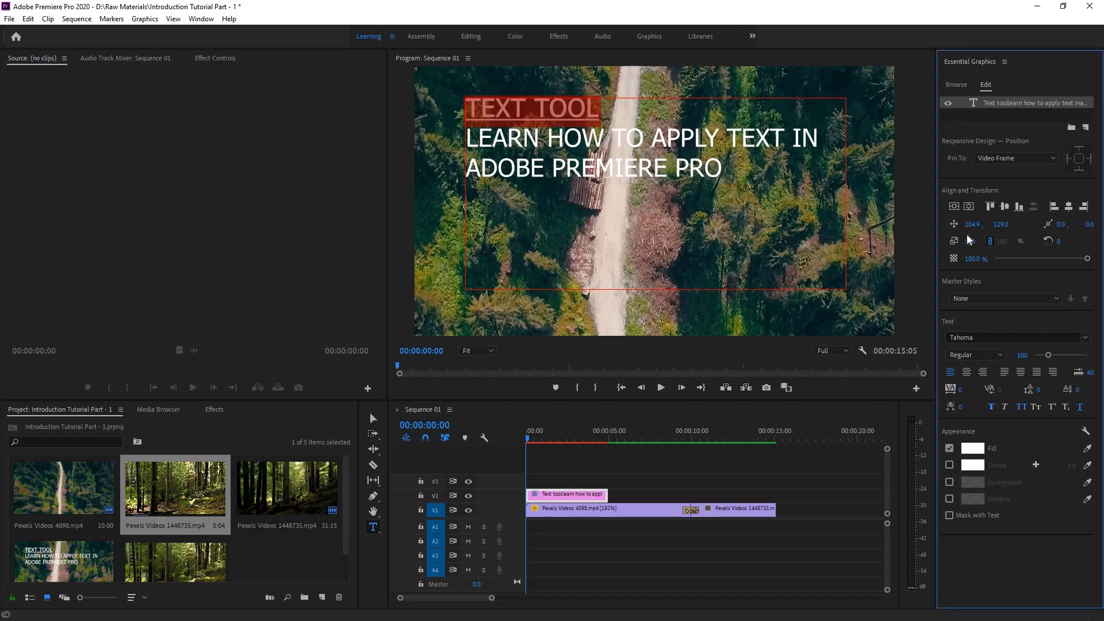
- Center the text box vertically and horizontally in the frame and center-align all three text lines
left_click(954, 208)
left_click(968, 210)
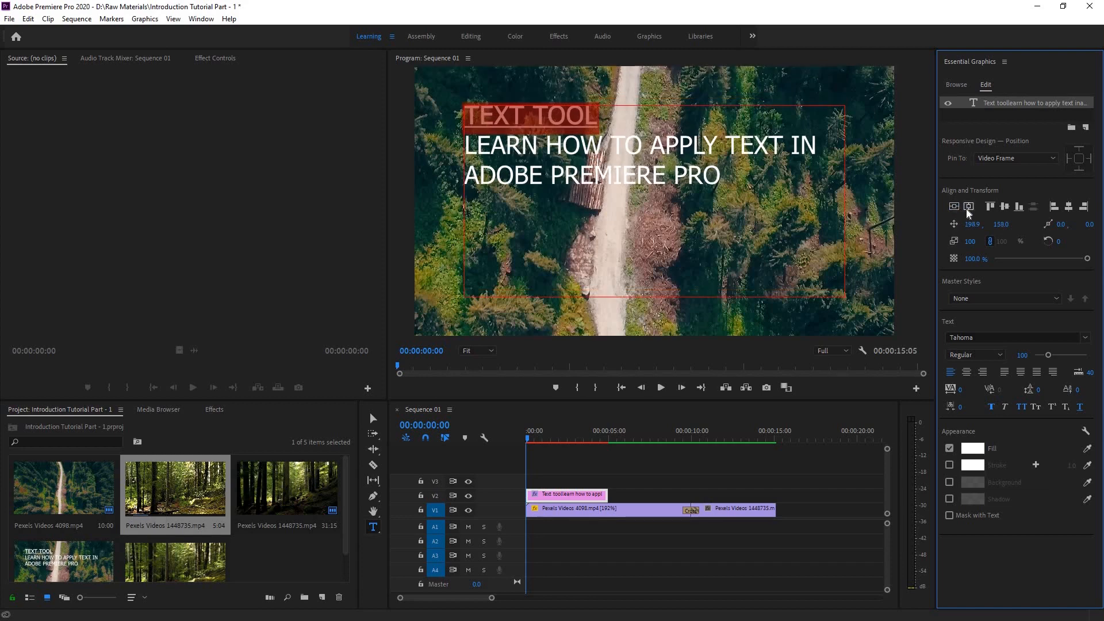
left_click_drag(748, 177, 342, 126)
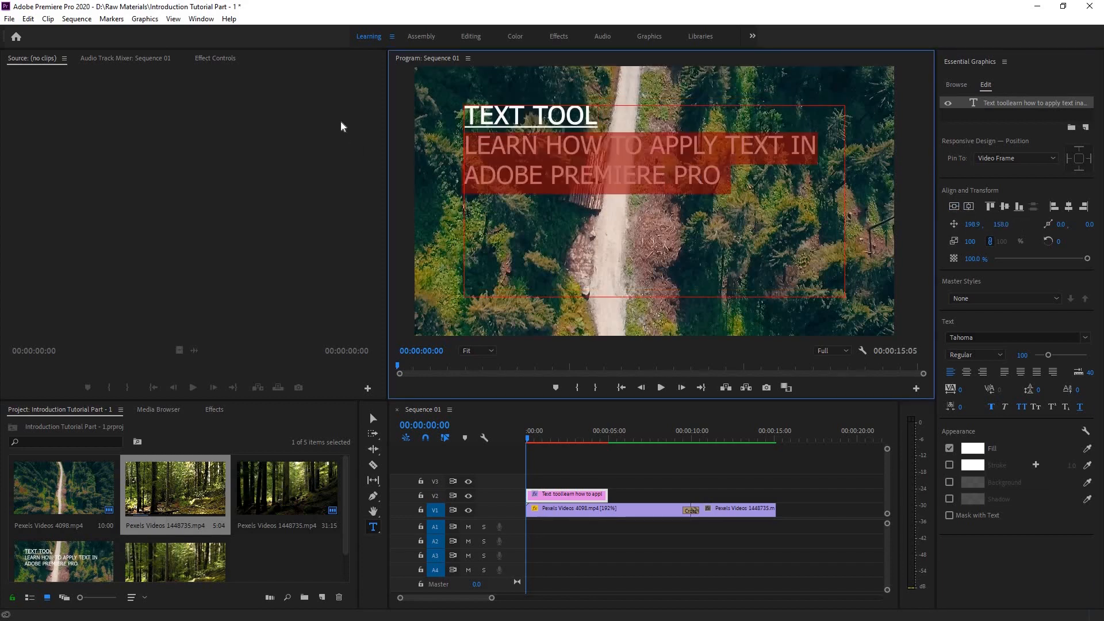
left_click(967, 372)
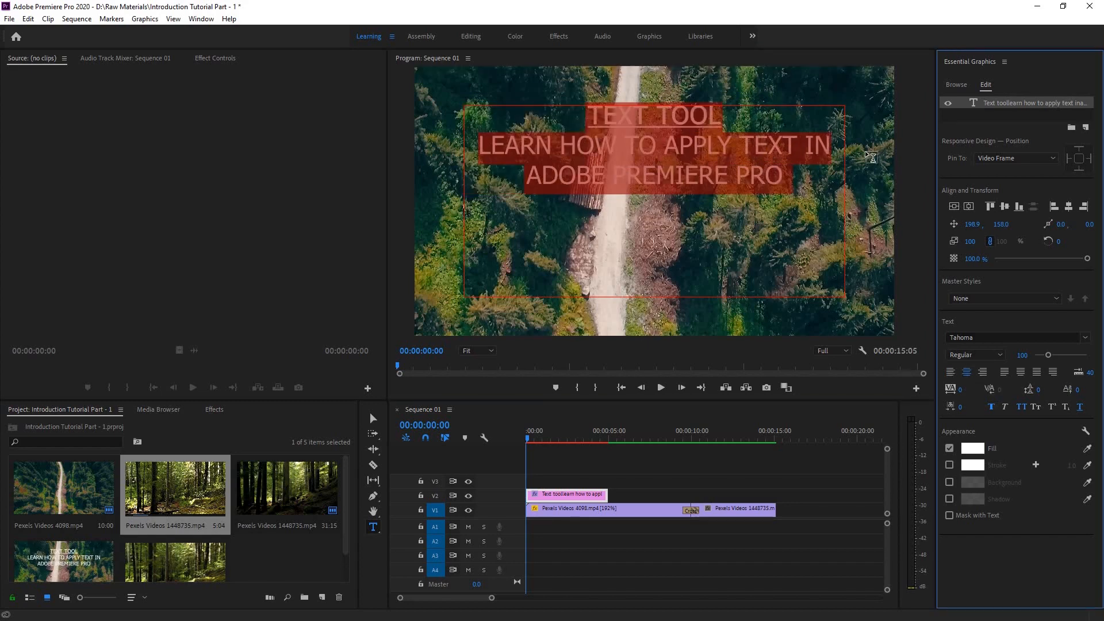
left_click(786, 137)
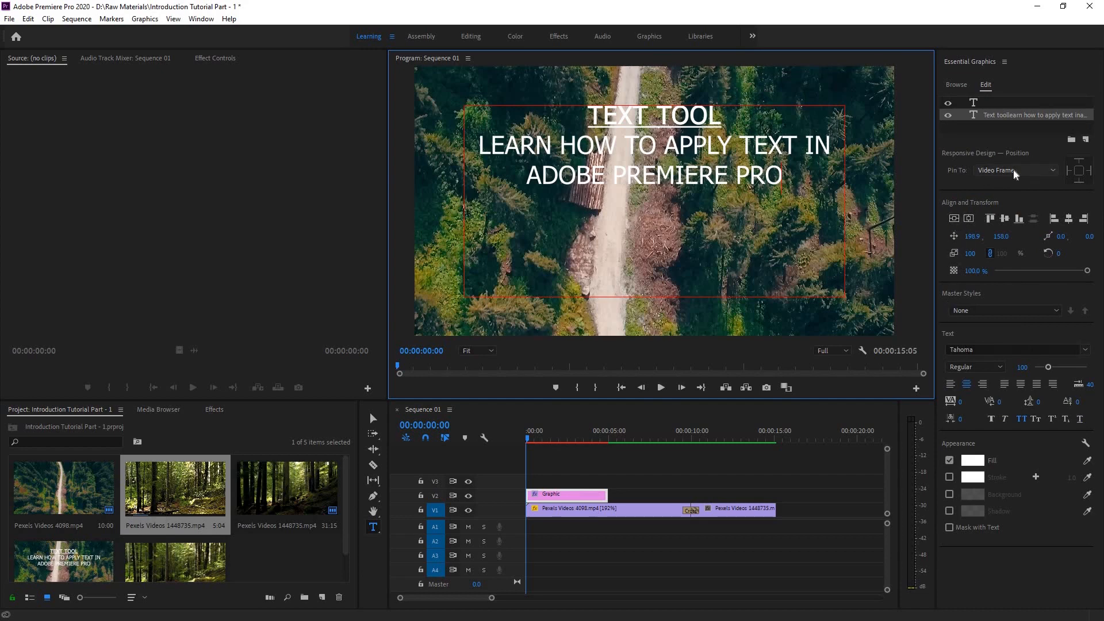
left_click(1043, 172)
left_click(1044, 171)
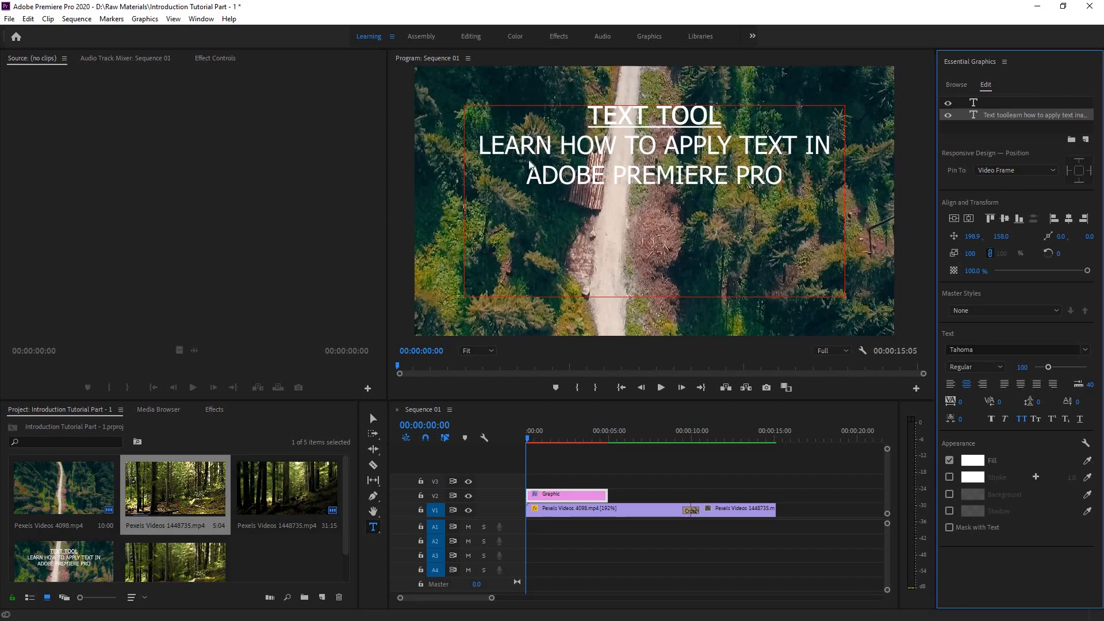
- Set the font size of the two lines below the heading to 60 and merge them into a single line
left_click_drag(486, 143, 785, 179)
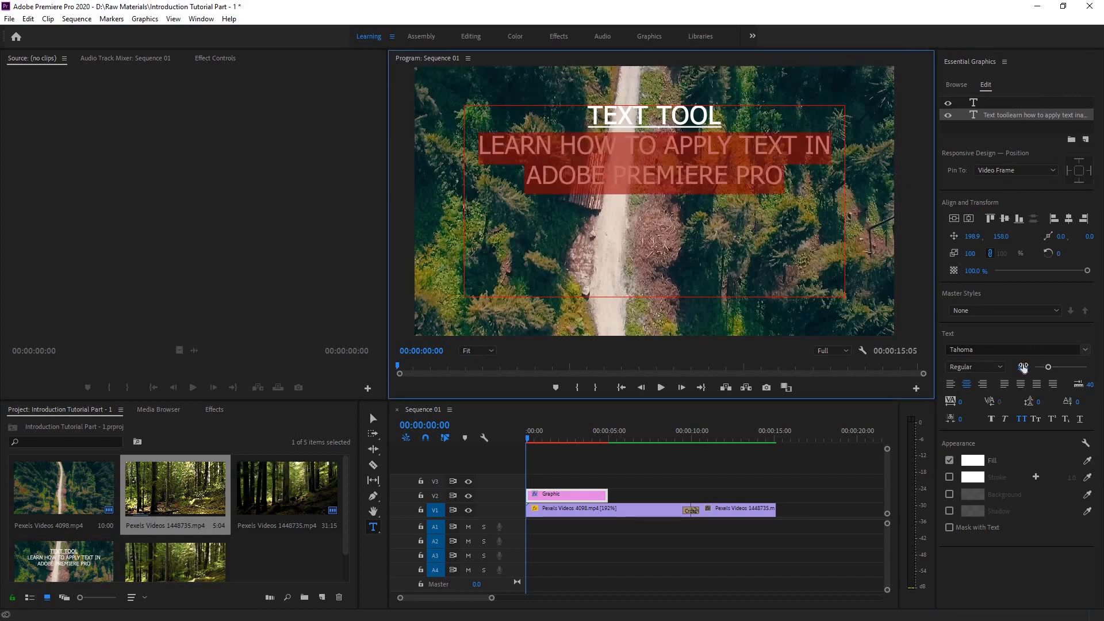
left_click(1019, 366)
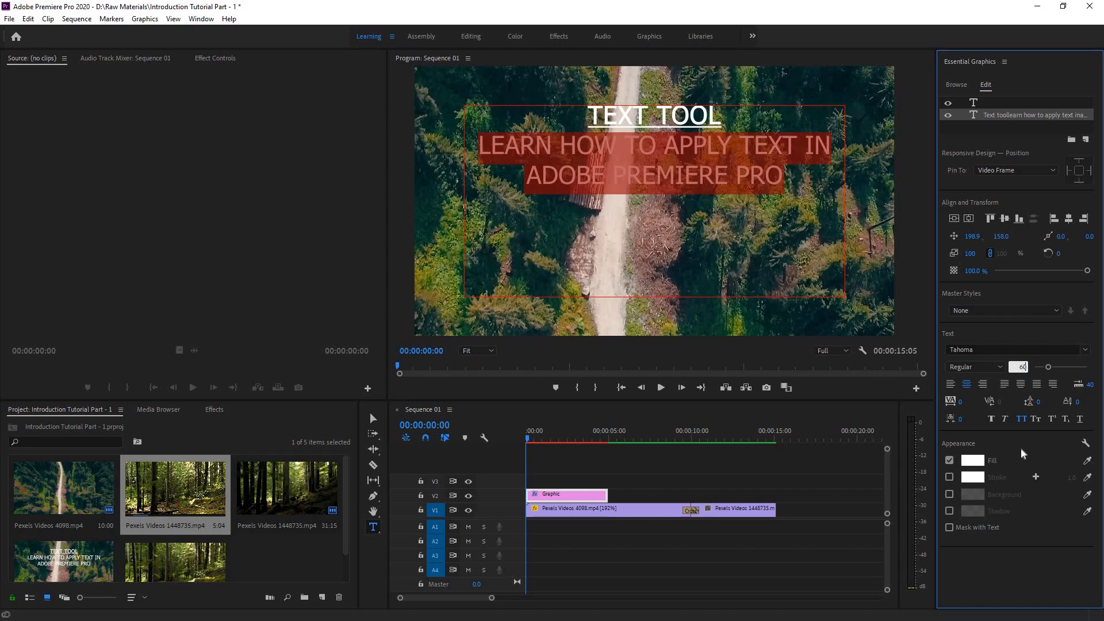
key("Return")
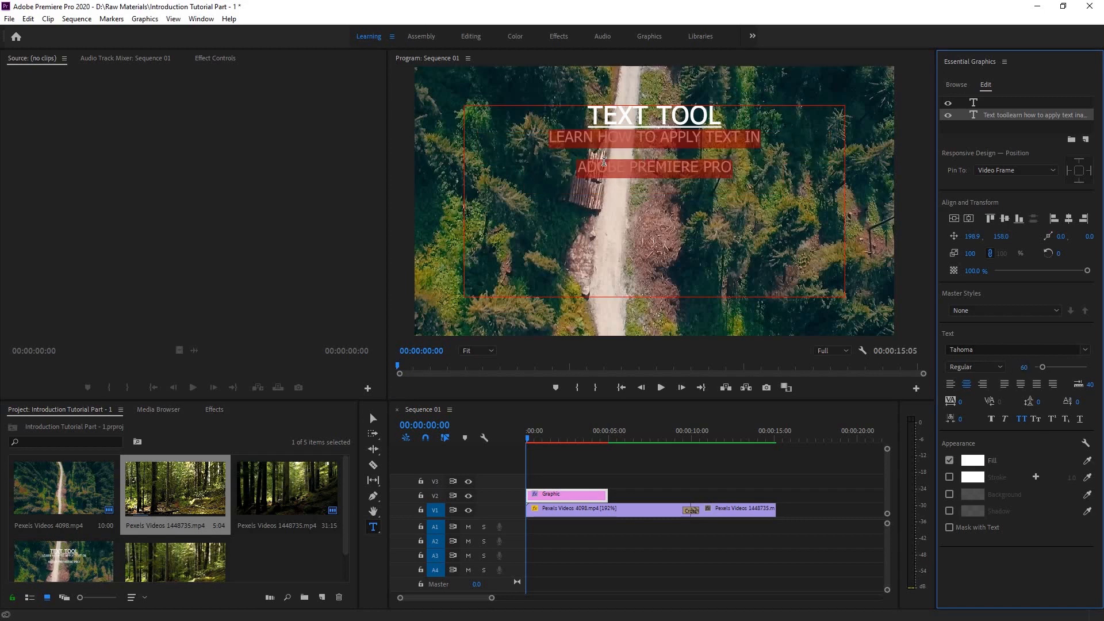
left_click(654, 199)
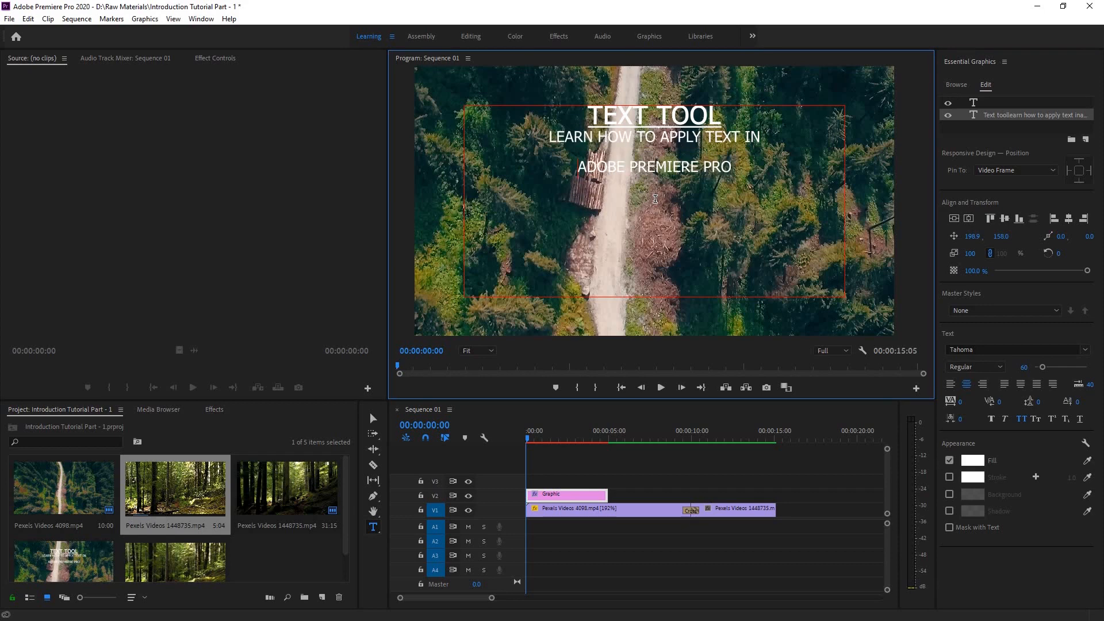
key("BackSpace")
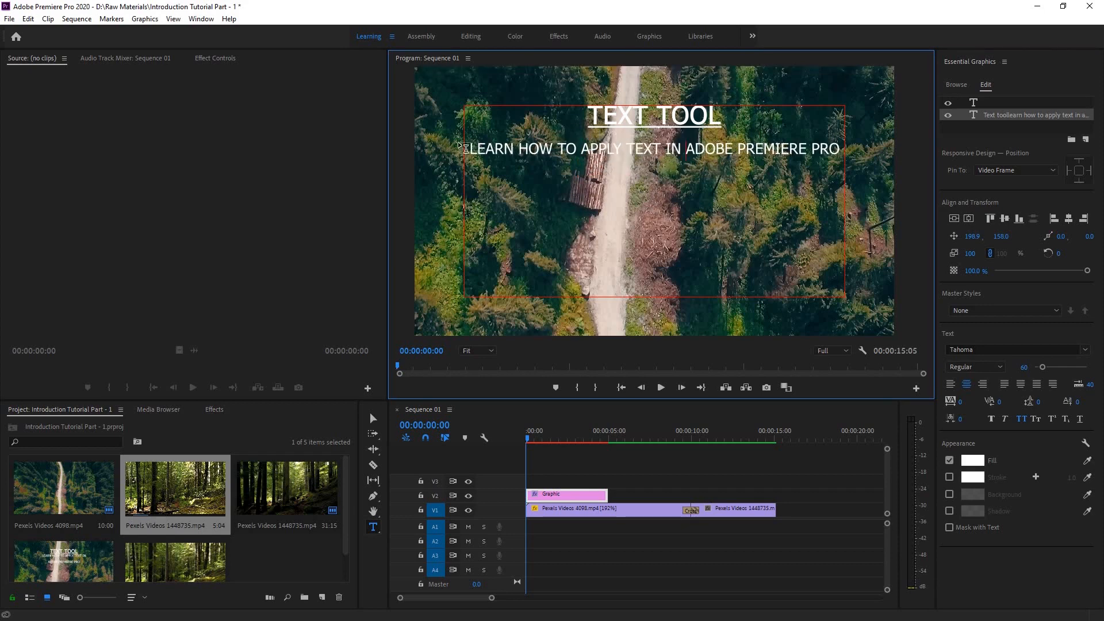
- Apply faux bold to the line below the heading and widen the text box on its left side to fit it on one line
left_click_drag(470, 149, 843, 150)
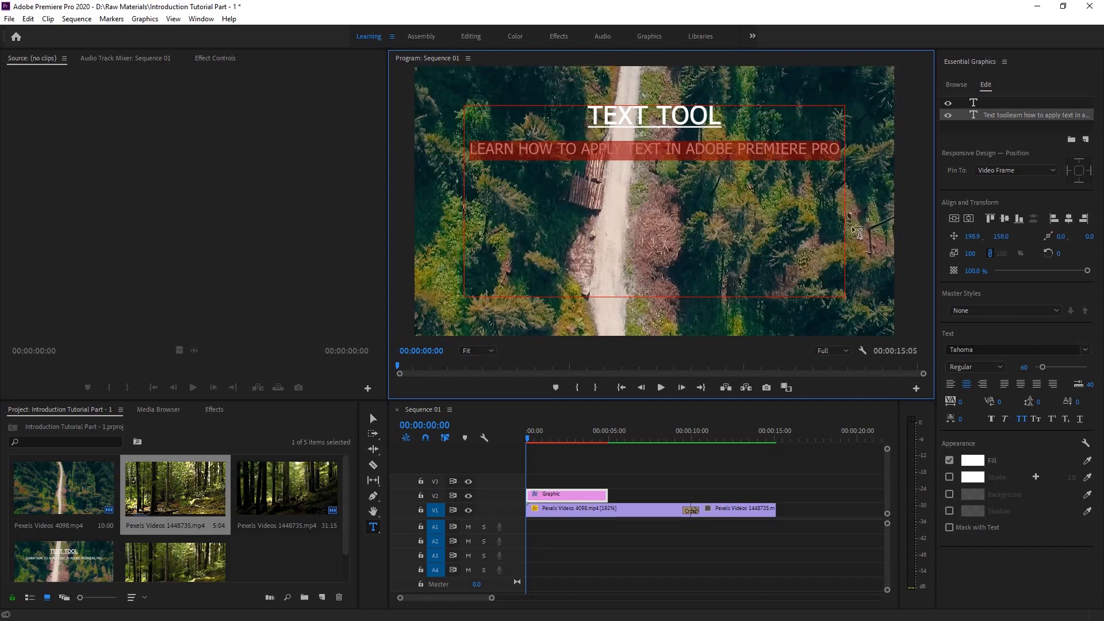
left_click(992, 420)
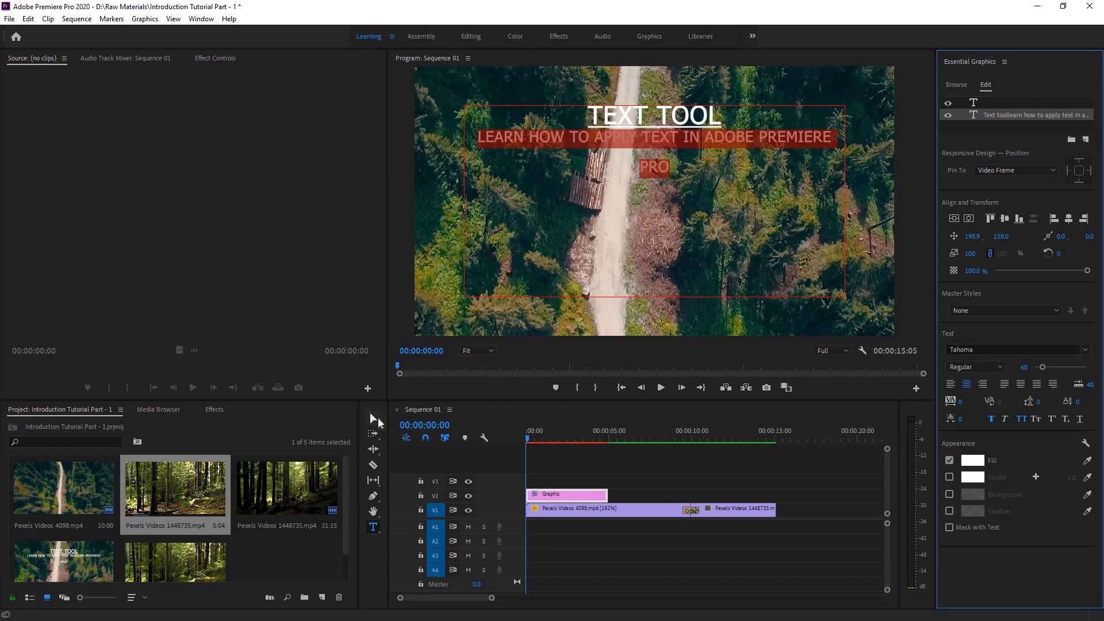
left_click(379, 423)
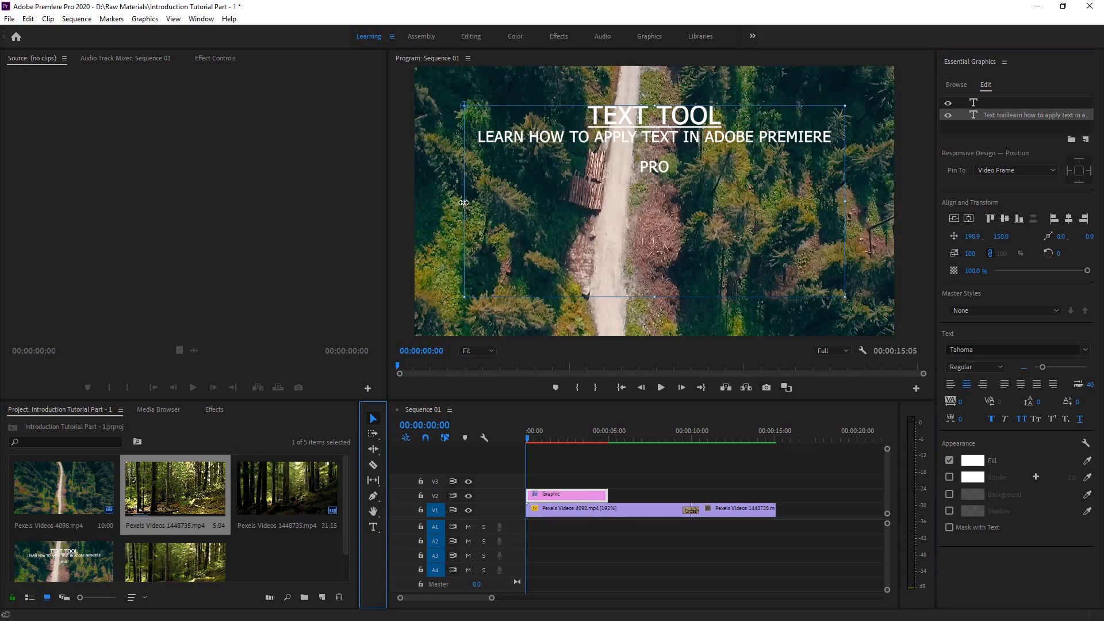
left_click_drag(461, 202, 445, 202)
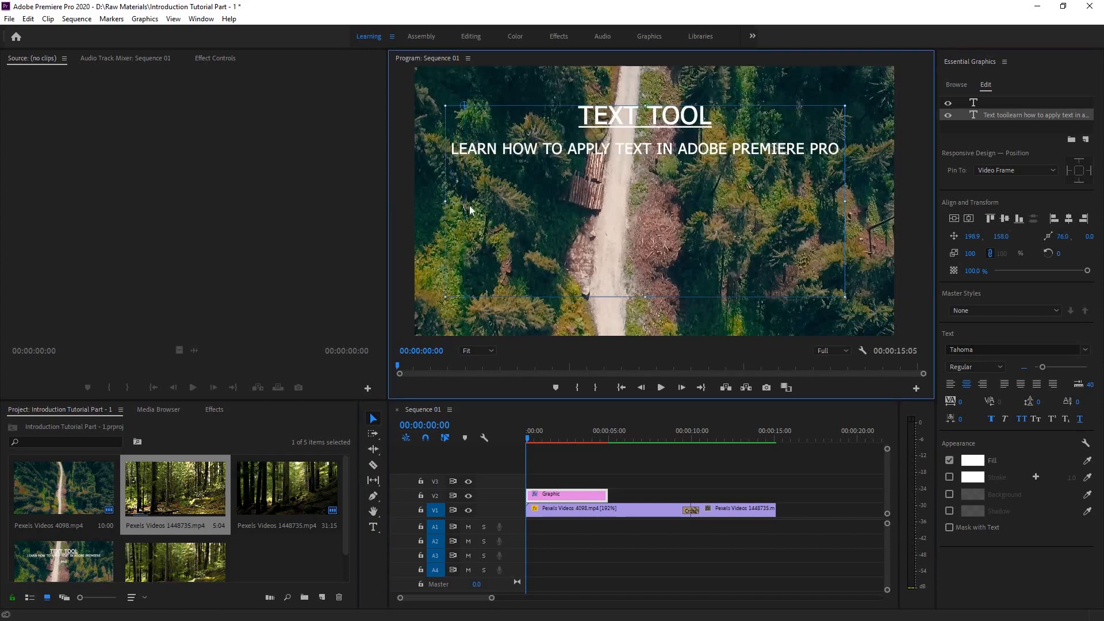
- Center the widened text box horizontally in the frame again
left_click(725, 203)
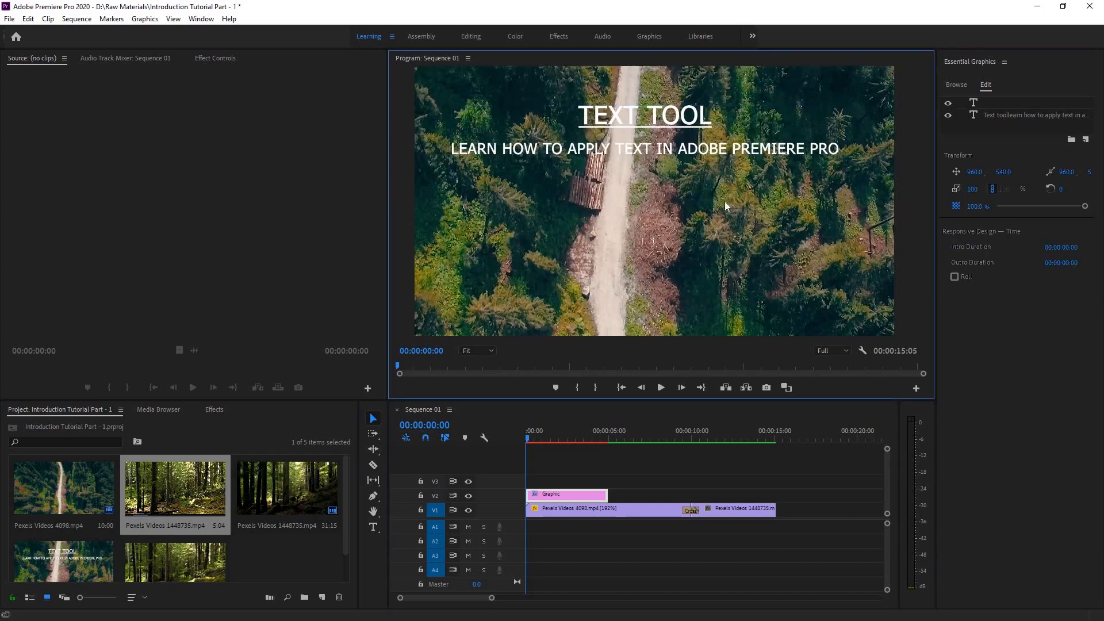
left_click(624, 140)
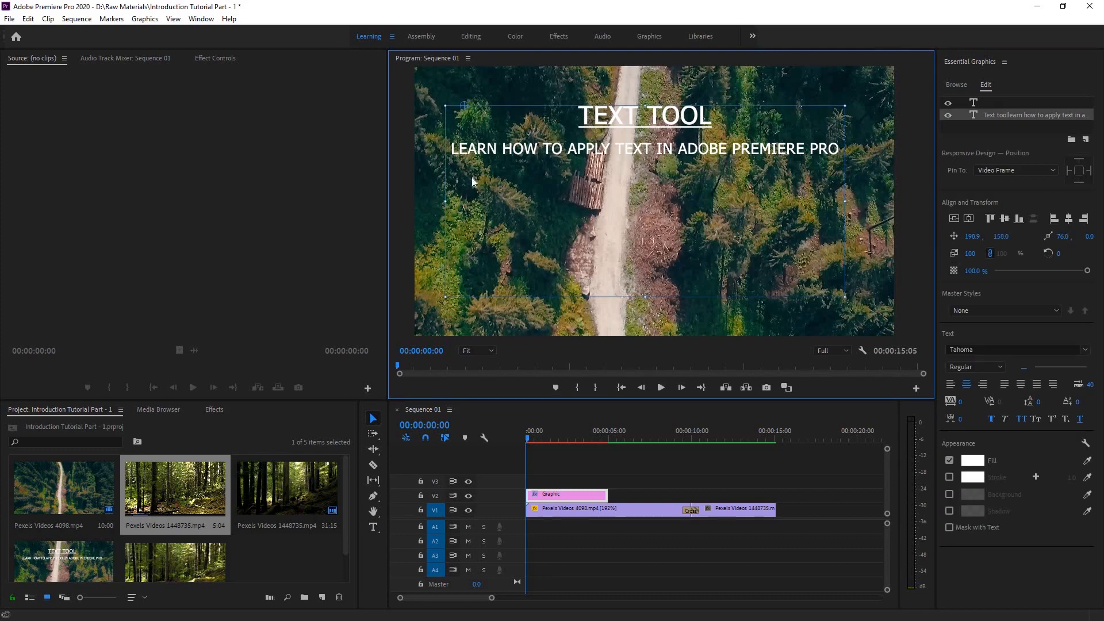
left_click(968, 219)
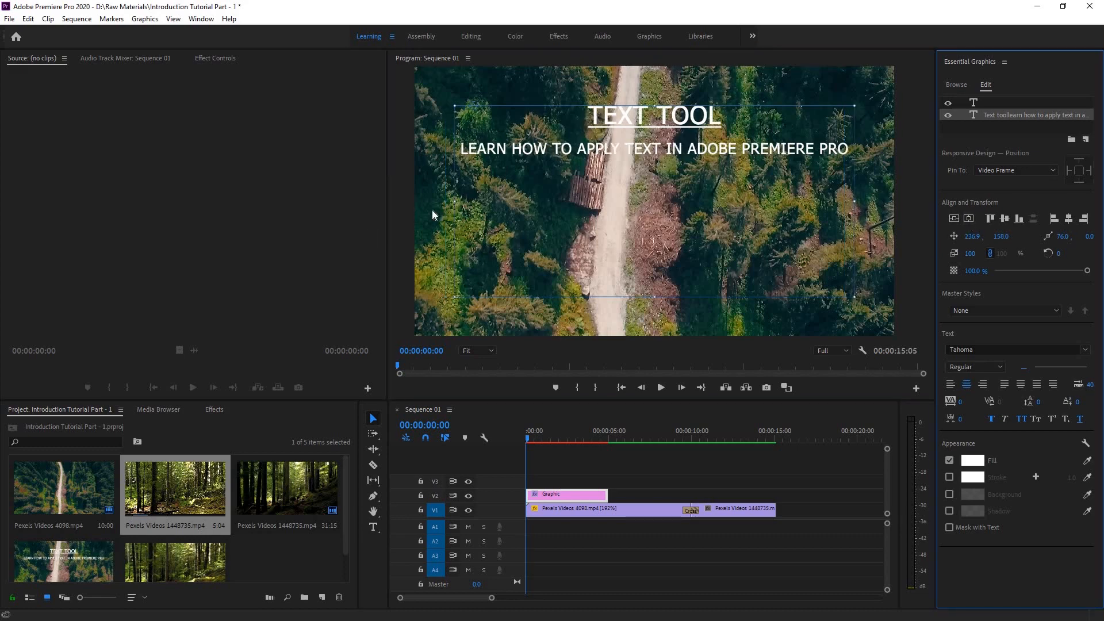
- Change the fill color of only the "TEXT TOOL" heading to bright blue
left_click(373, 527)
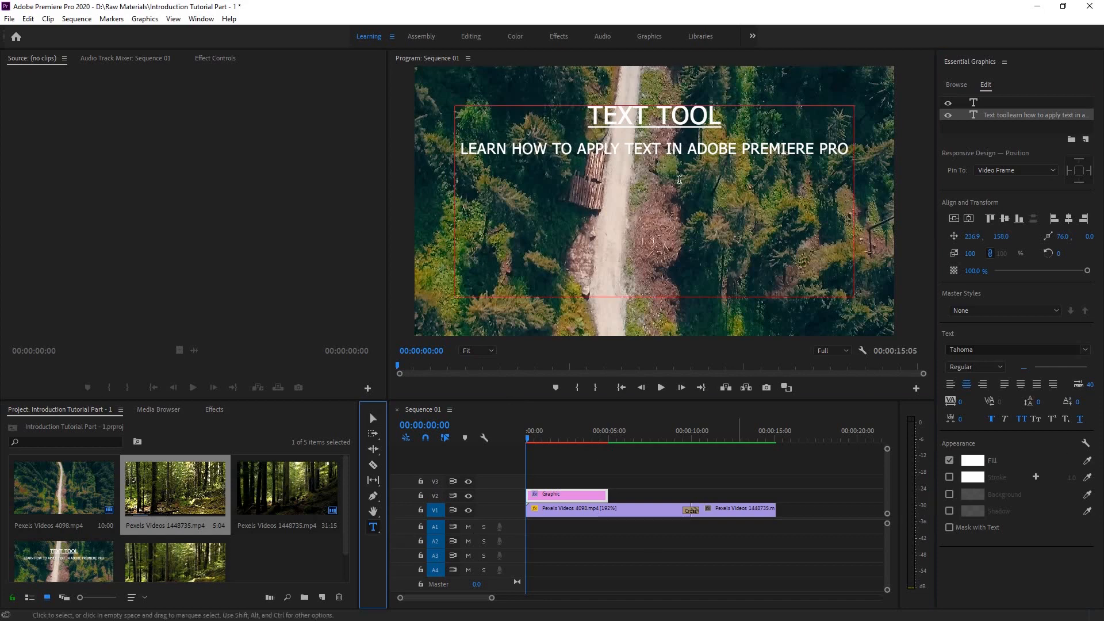
left_click(688, 119)
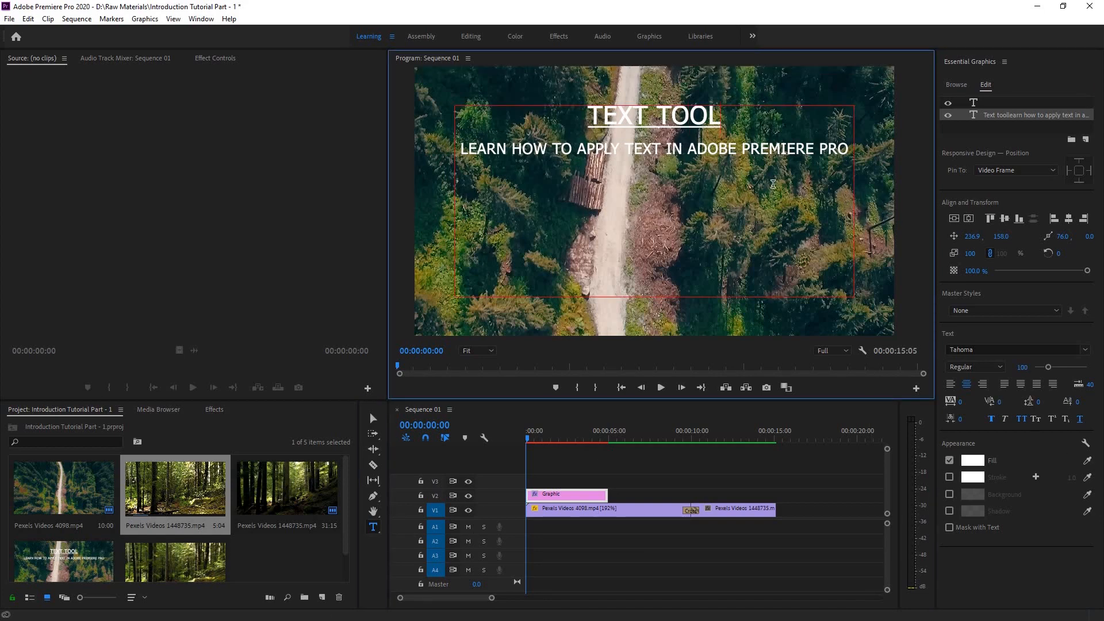
key("shift+Home")
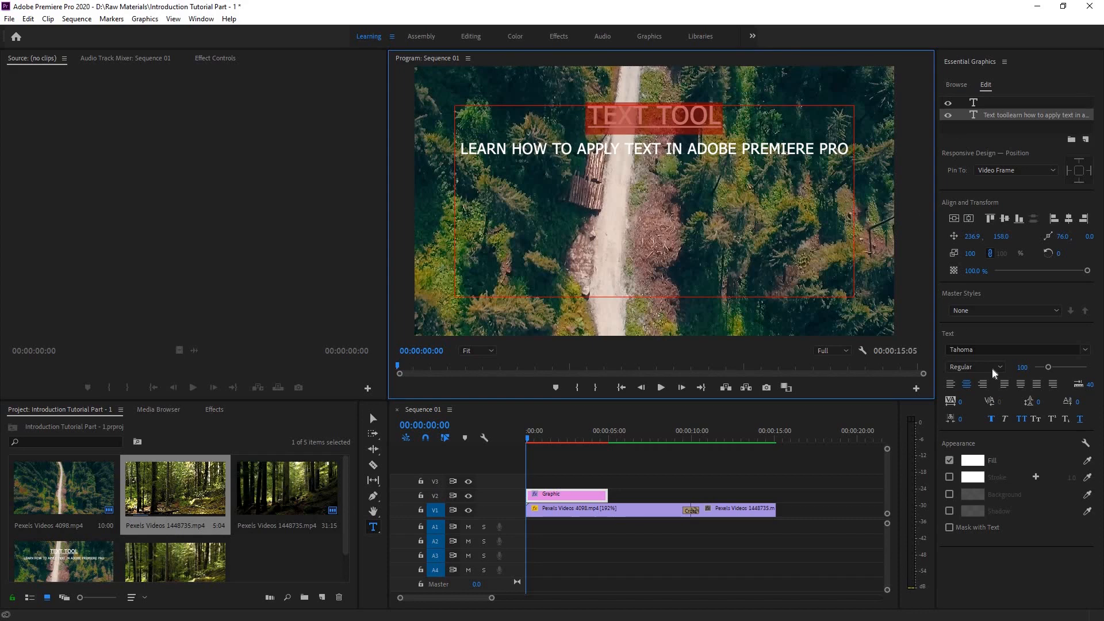
left_click(974, 461)
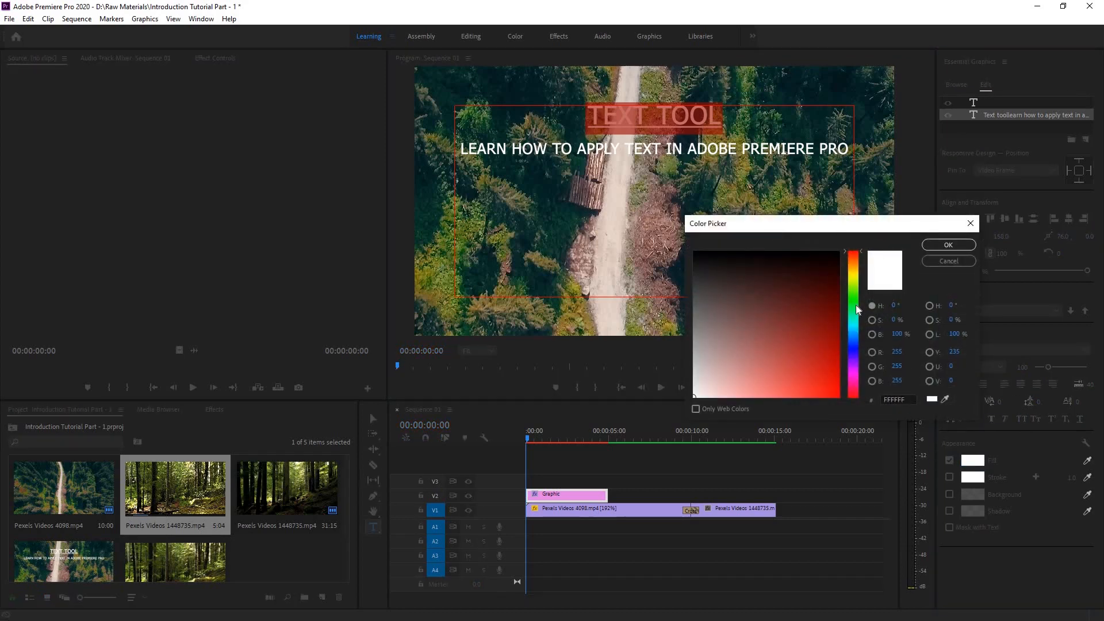
mouse_move(855, 292)
left_mouse_down()
mouse_move(854, 262)
mouse_move(856, 273)
left_mouse_up()
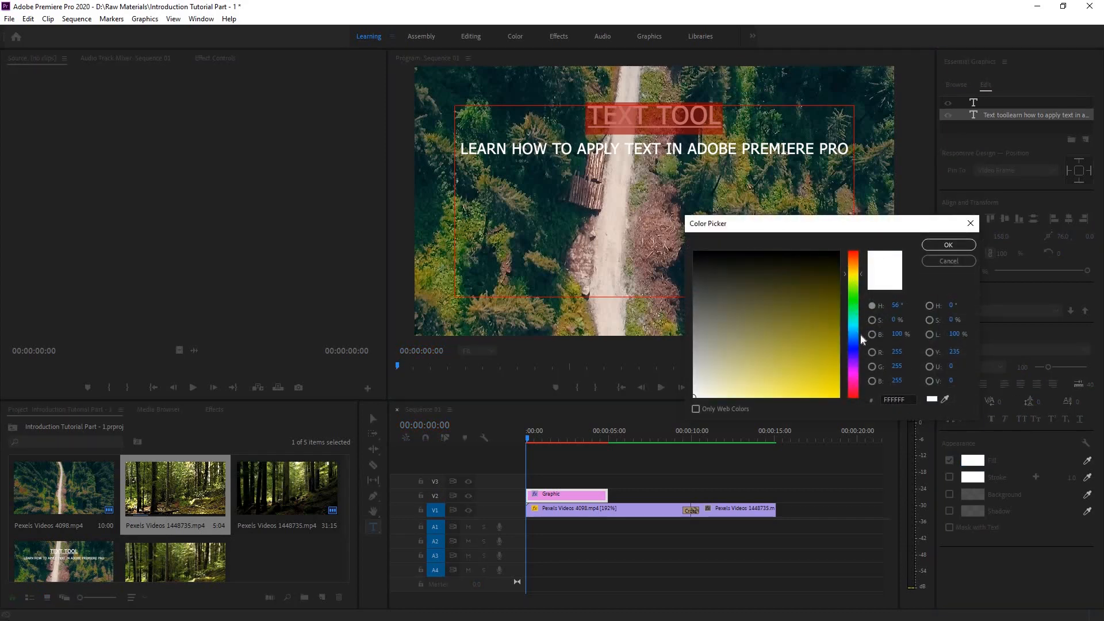
left_click_drag(862, 339, 863, 347)
left_click(831, 376)
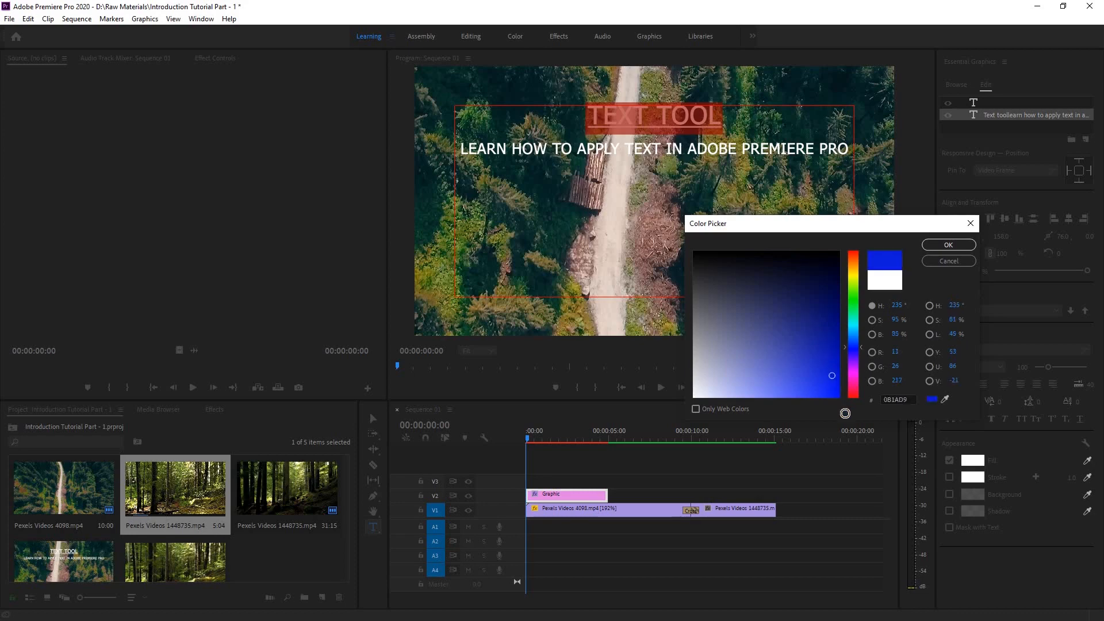
left_click(948, 245)
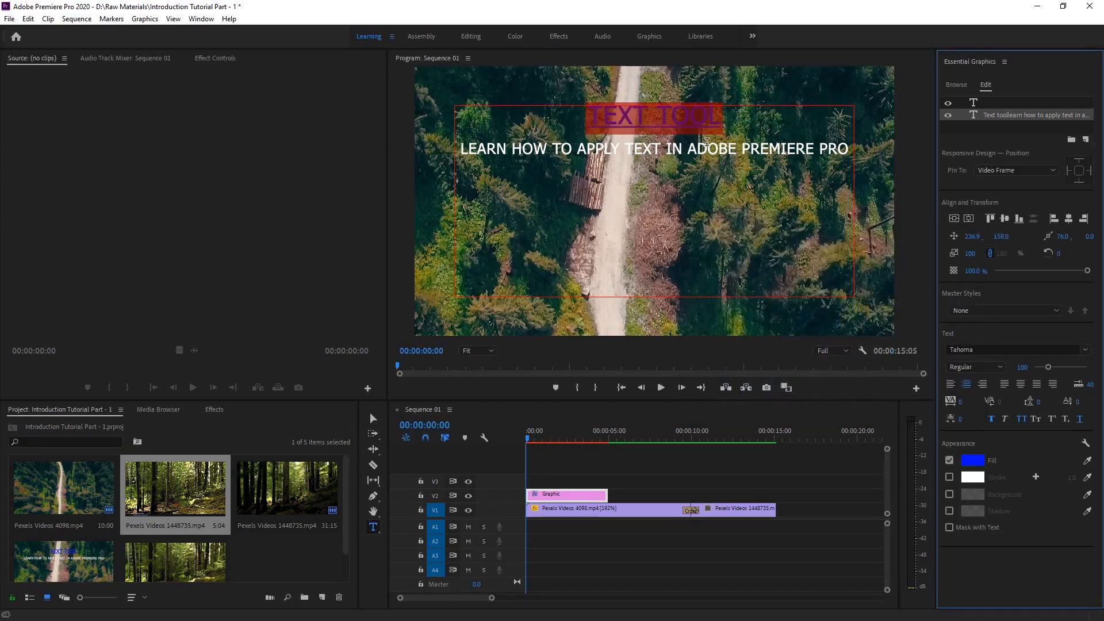
left_click(724, 131)
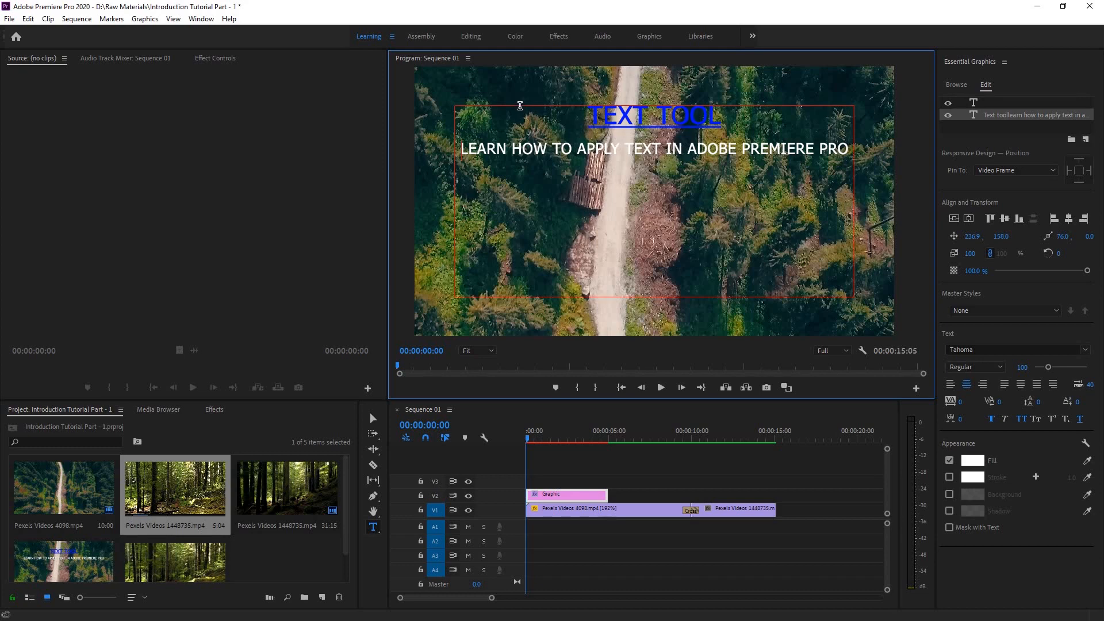
- Enable a background for the whole text box and lower its opacity to 55%
left_click(372, 418)
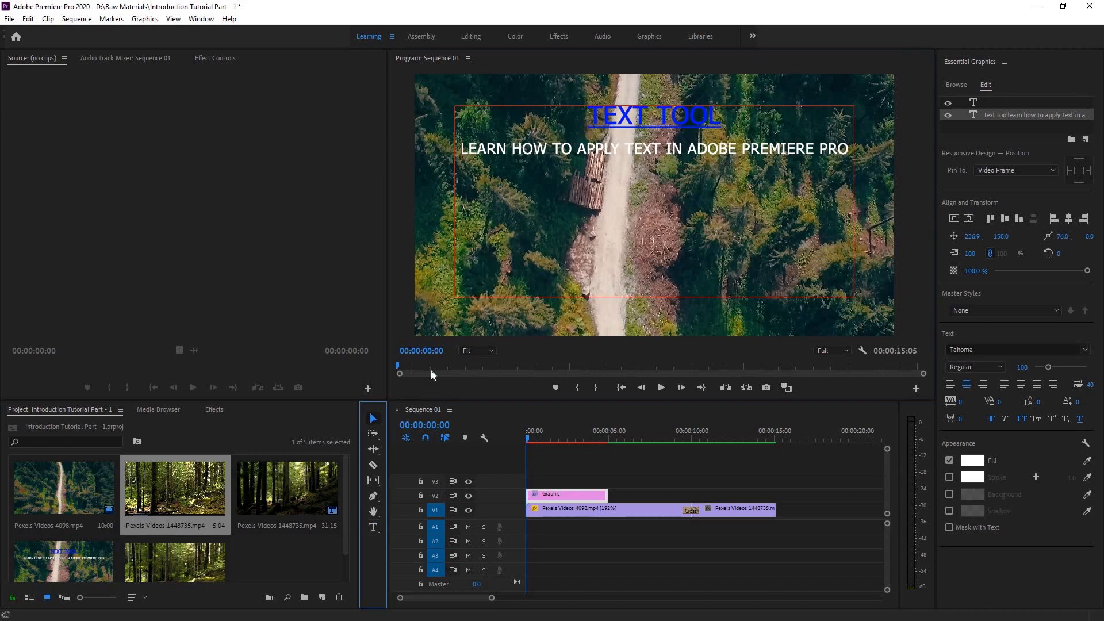
left_click(505, 288)
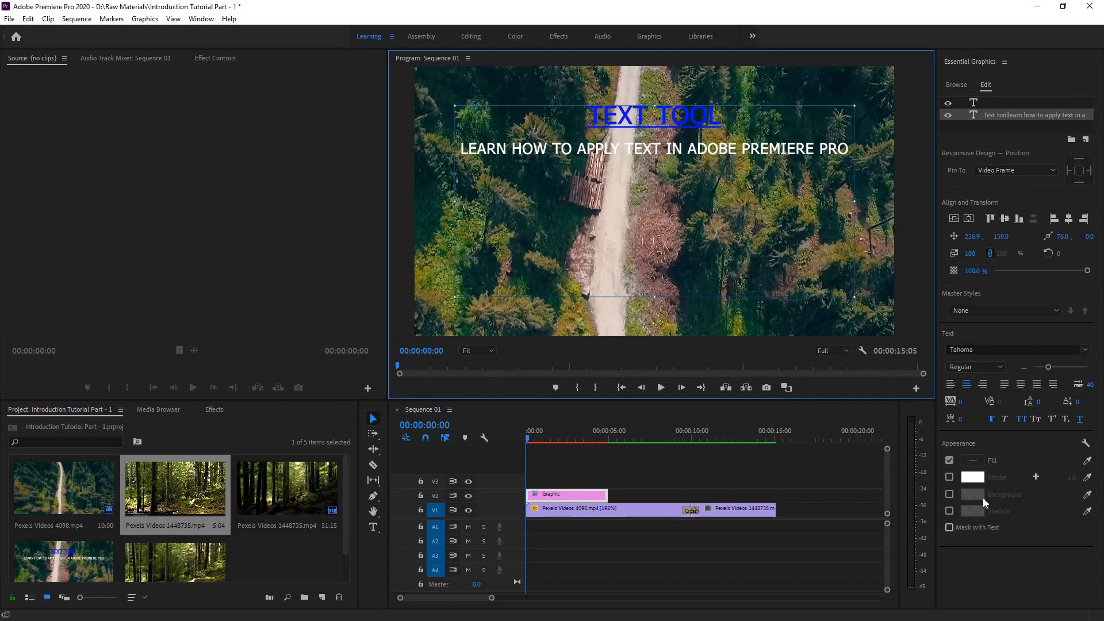
left_click(949, 493)
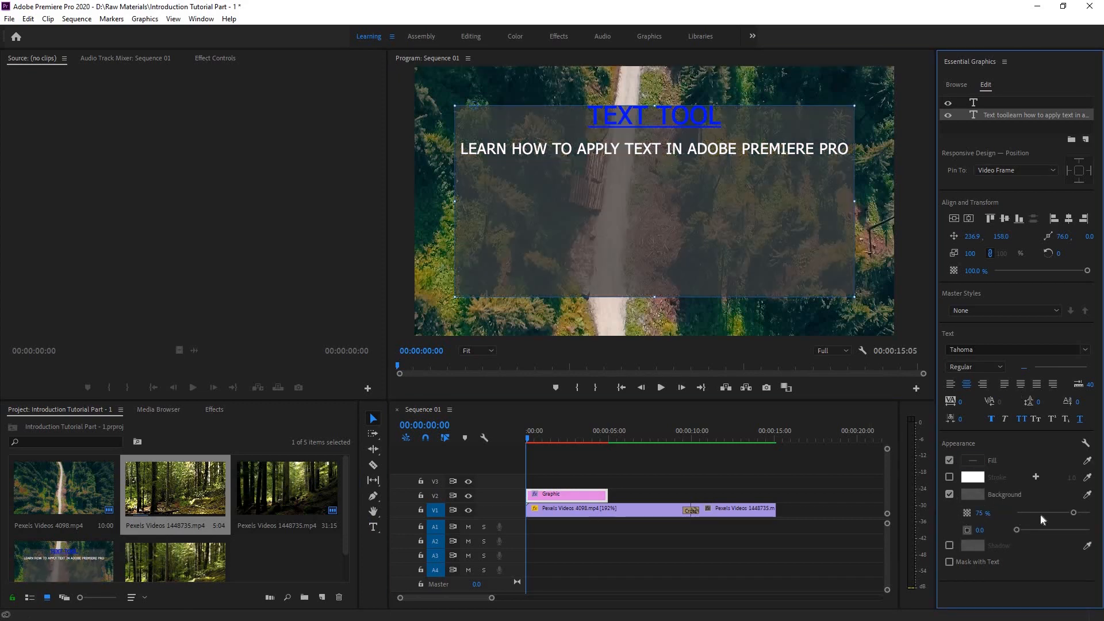
mouse_move(1073, 513)
left_mouse_down()
mouse_move(1027, 515)
mouse_move(1097, 515)
mouse_move(1056, 512)
left_mouse_up()
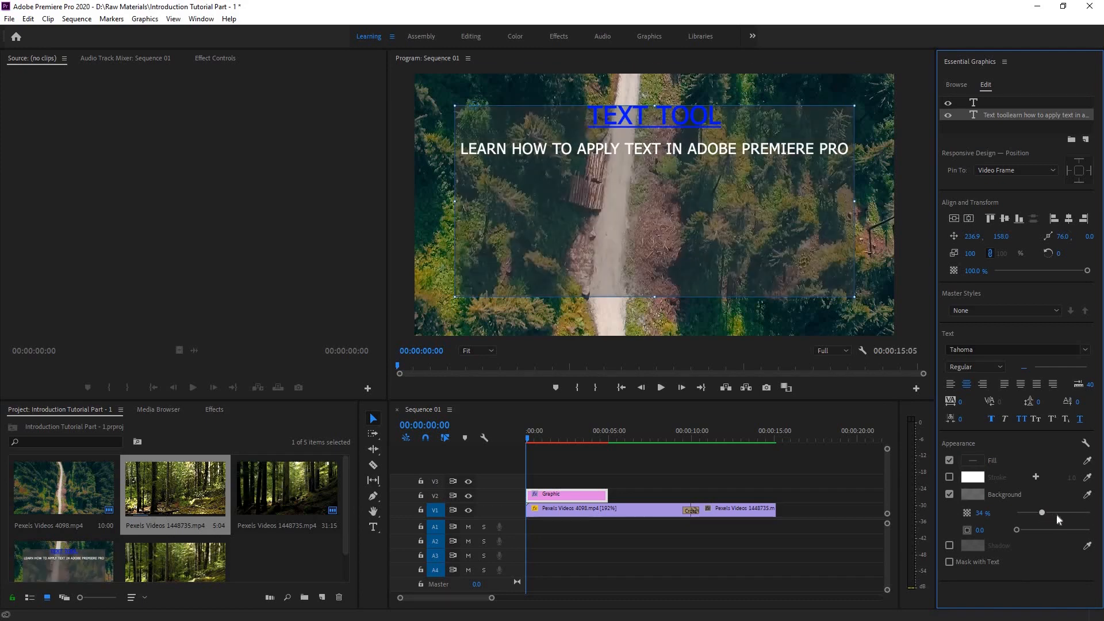
- Change the text box background color to white and reduce its opacity to 52%
left_click(978, 495)
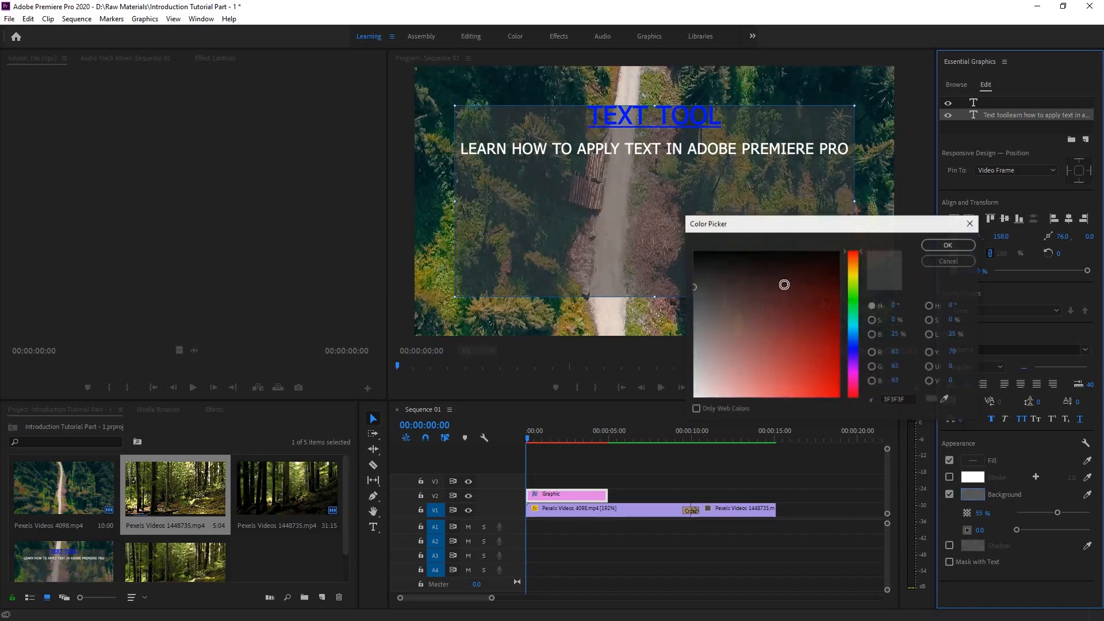
mouse_move(823, 328)
left_mouse_down()
mouse_move(734, 293)
mouse_move(681, 398)
left_mouse_up()
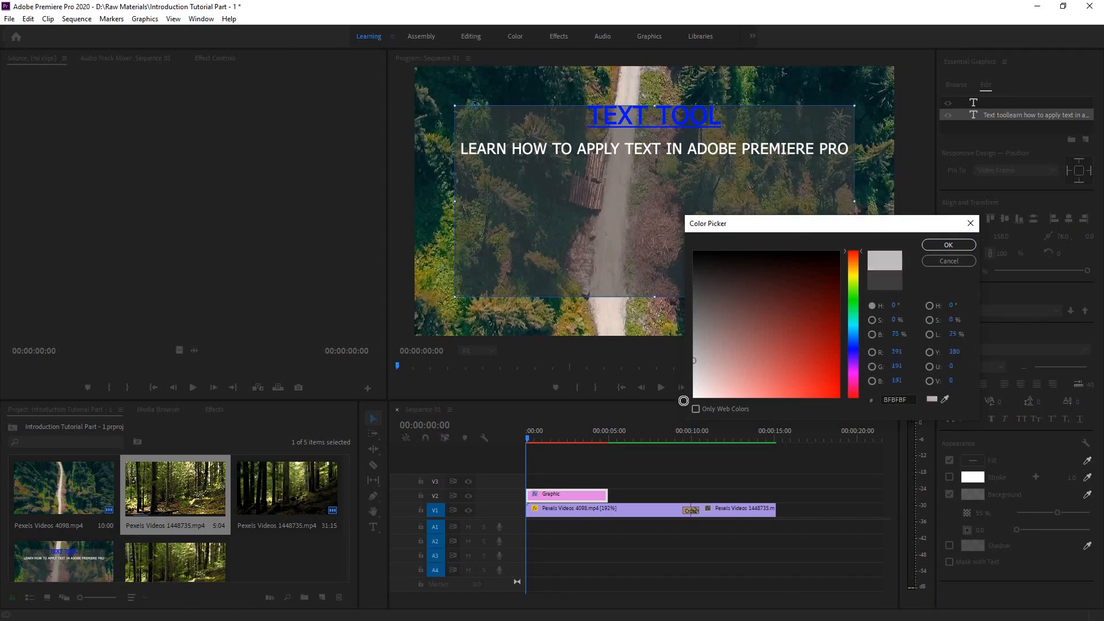
left_click(947, 245)
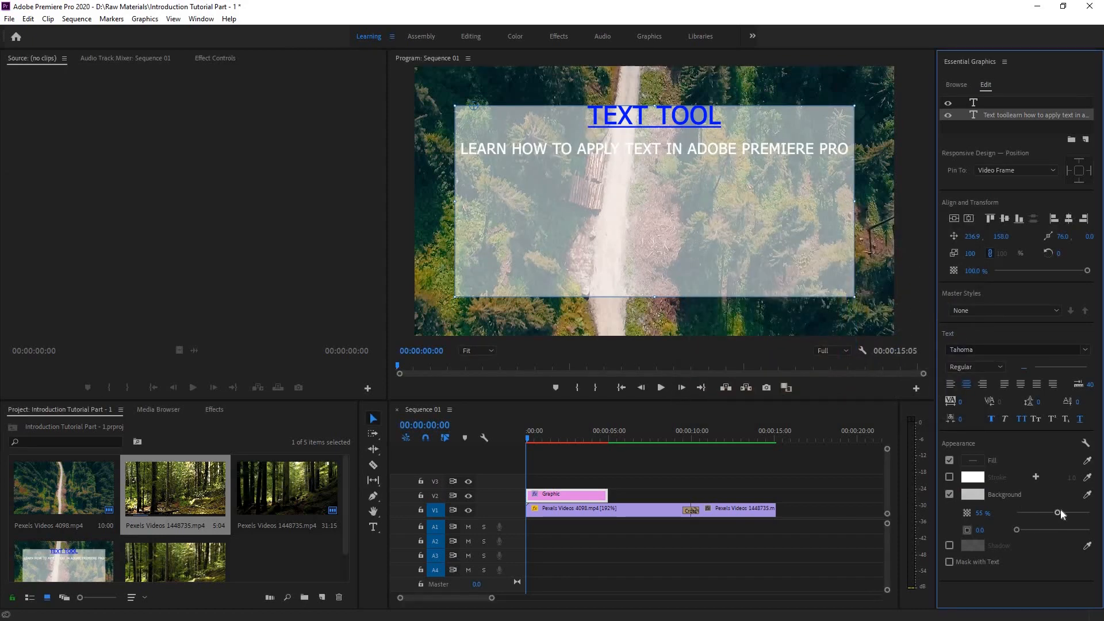
left_click_drag(1071, 512, 1057, 523)
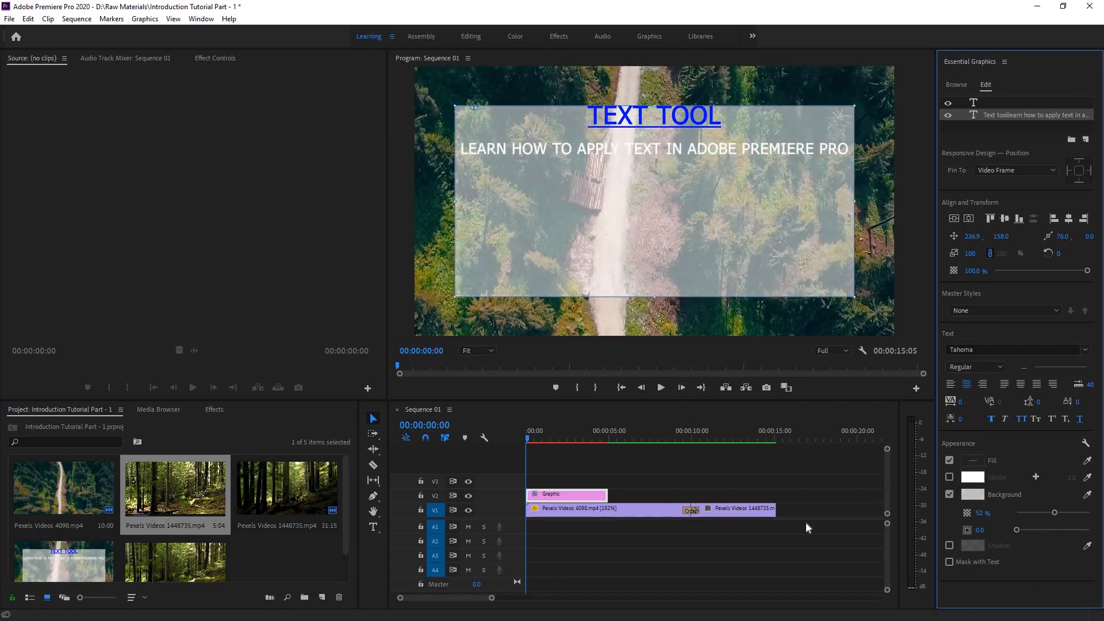
left_click(806, 528)
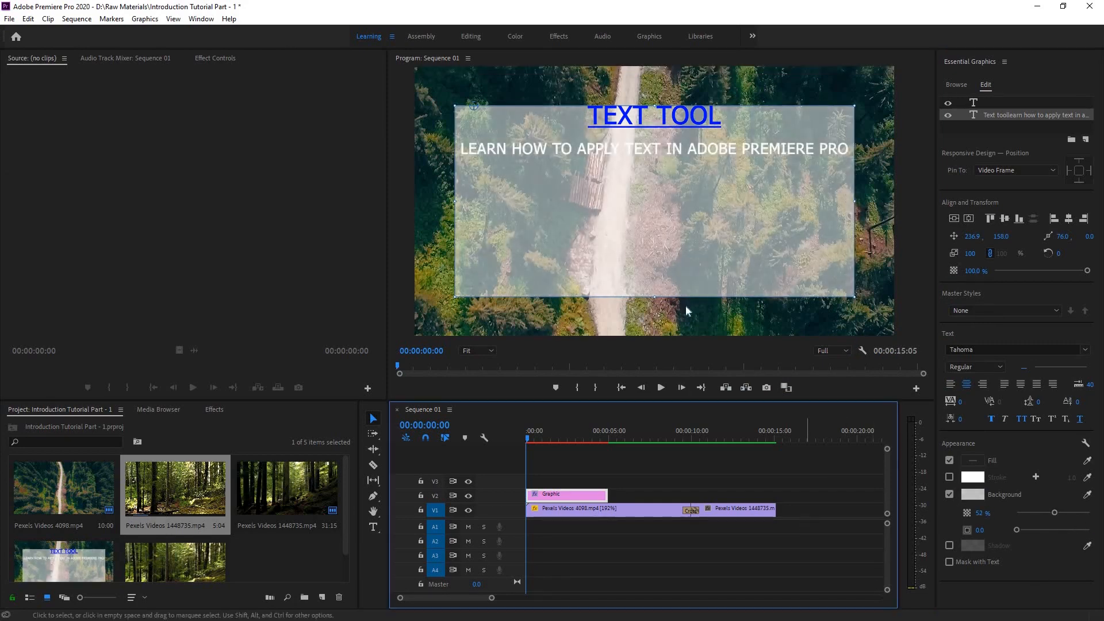
- Change the fill color of the line "LEARN HOW TO APPLY TEXT IN ADOBE PREMIERE PRO" to black
double_click(662, 154)
left_click(759, 157)
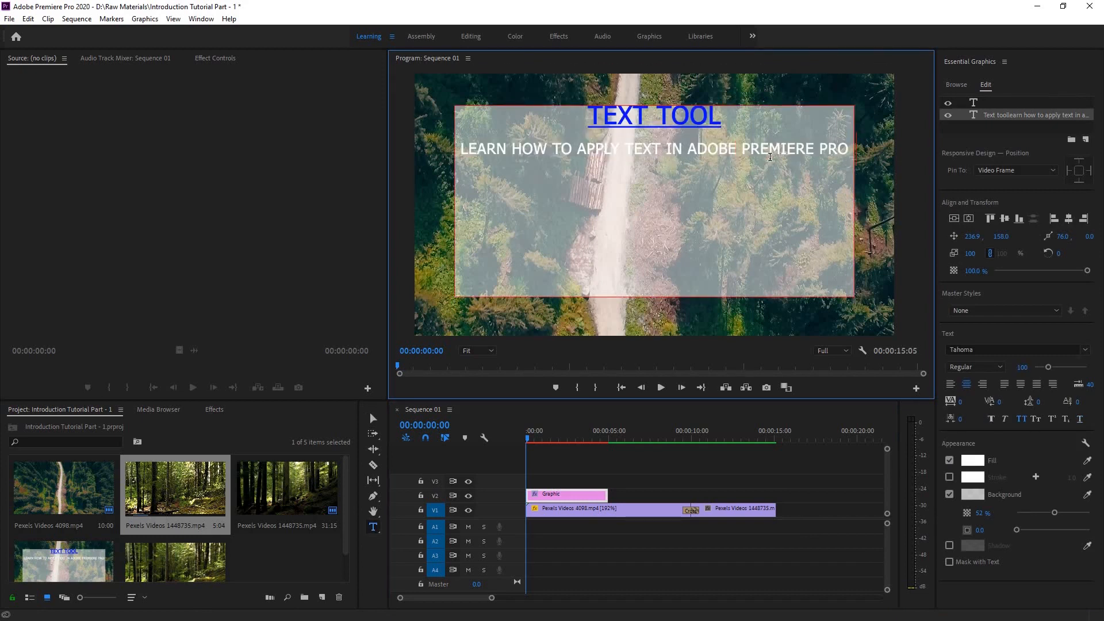
triple_click(770, 156)
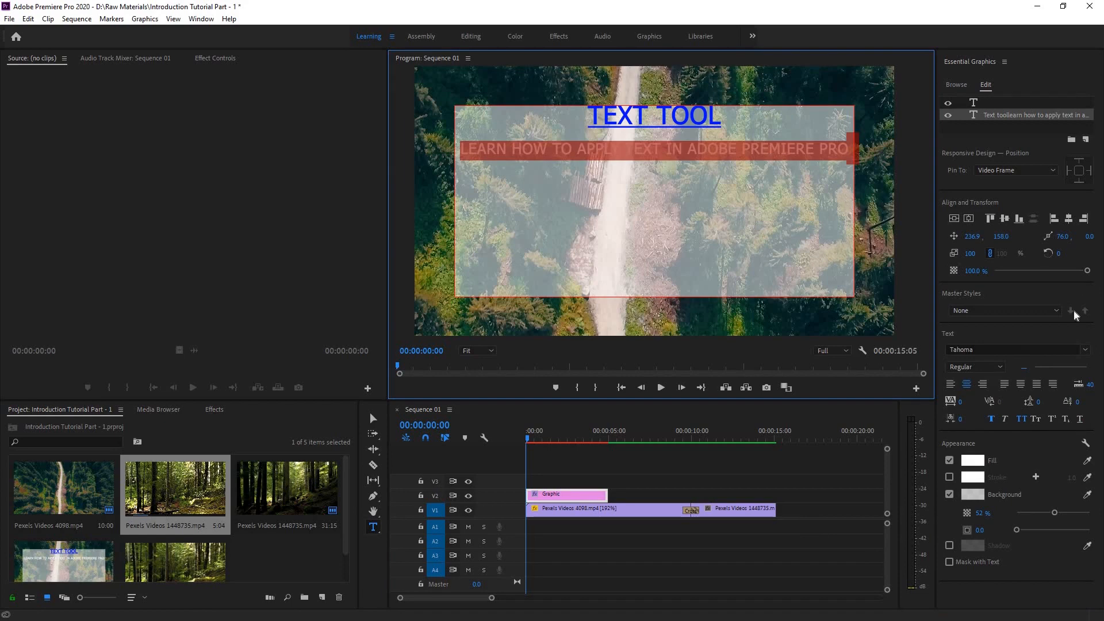
left_click(972, 461)
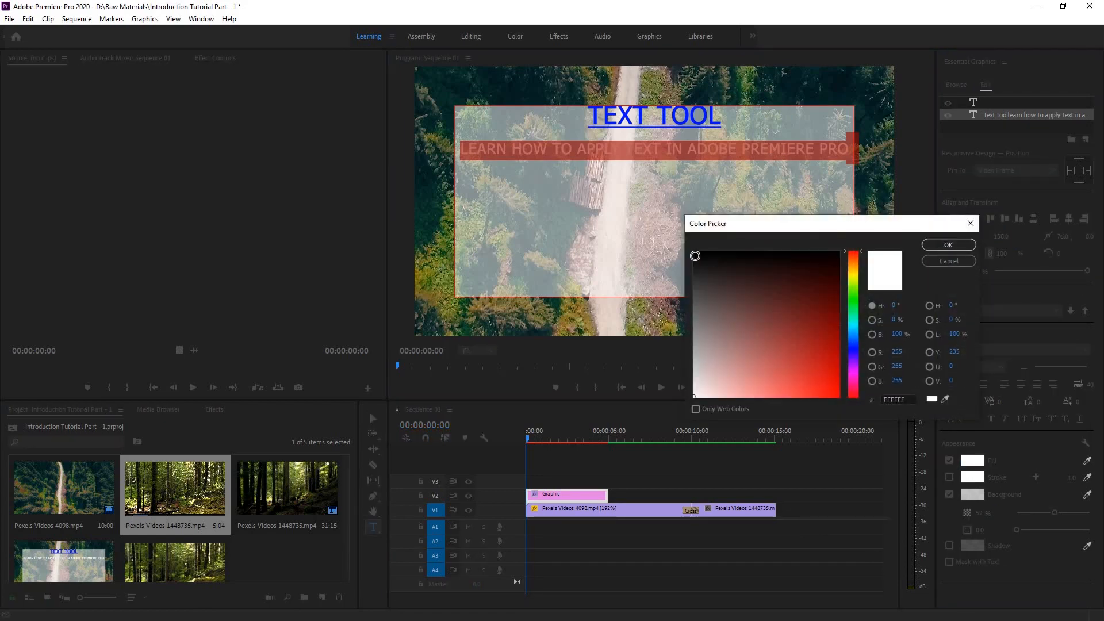
left_click(695, 255)
left_click(971, 245)
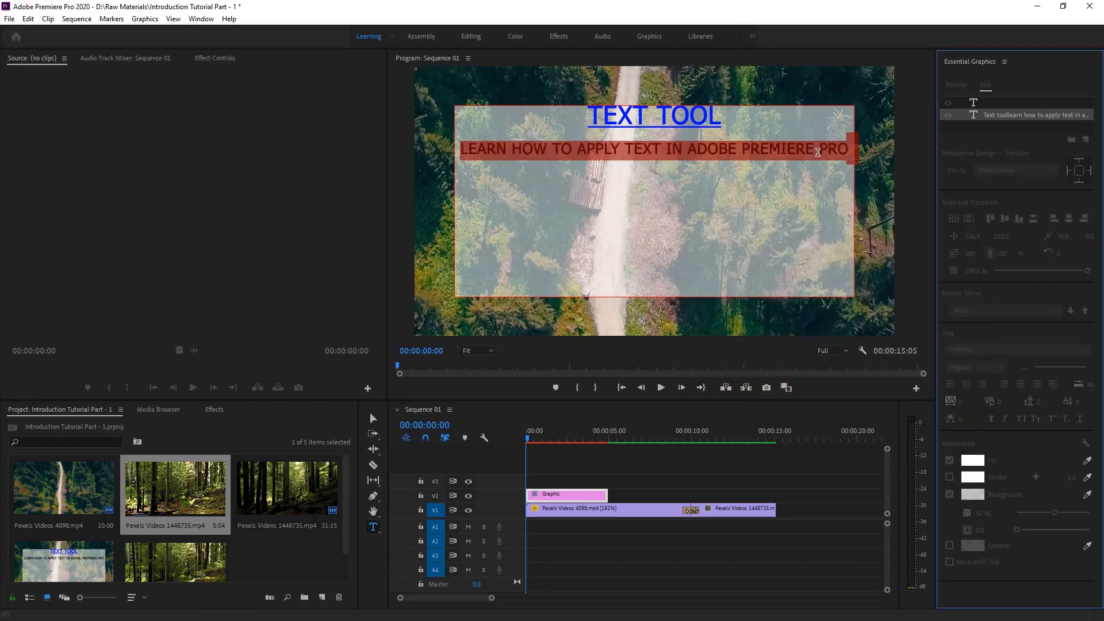
left_click(818, 153)
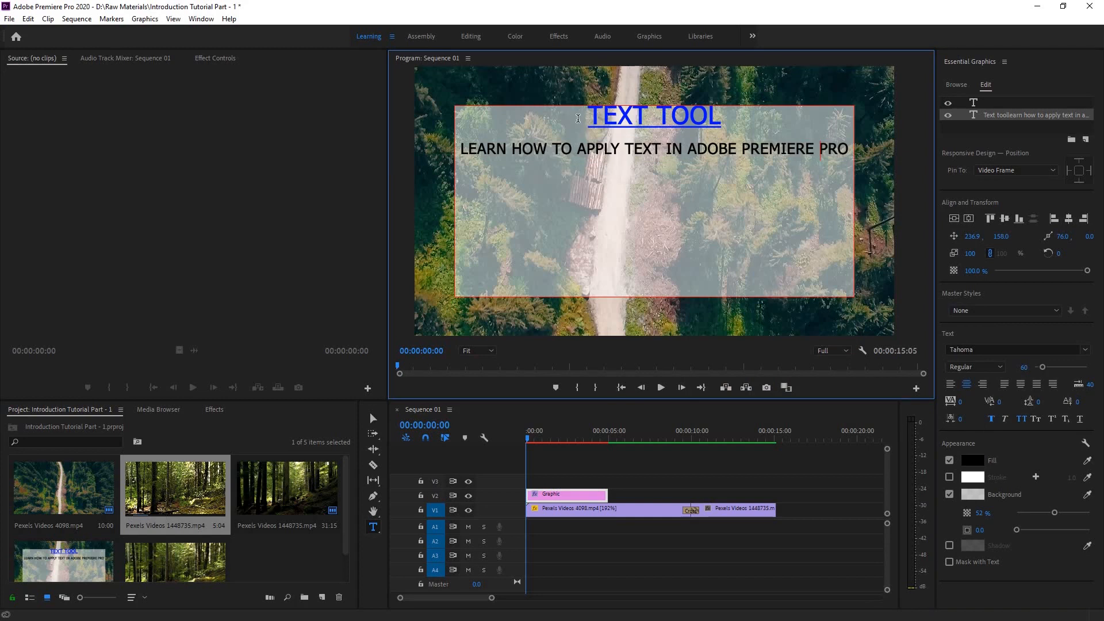
- Expand the text box's background size to 26.6 and deselect the text
left_click_drag(589, 118, 852, 155)
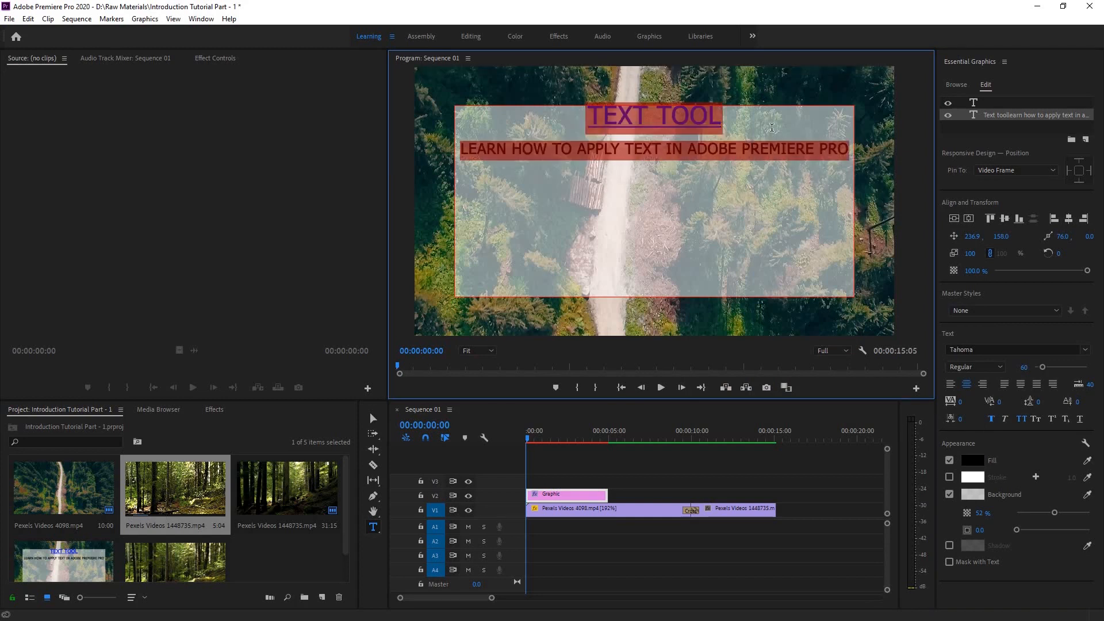
left_click(714, 194)
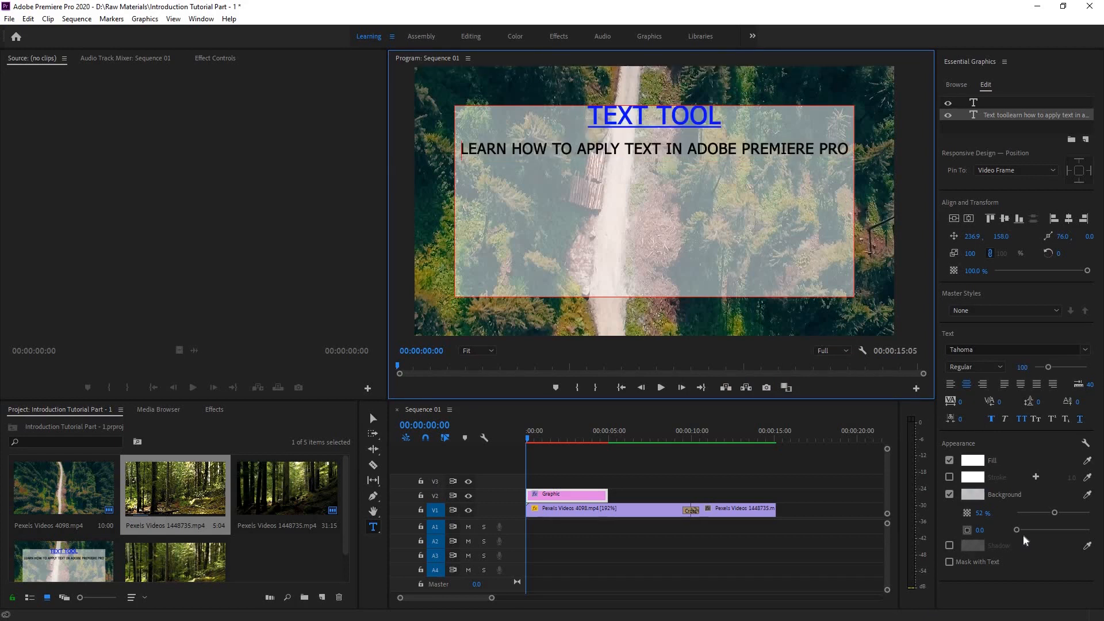
left_click_drag(1016, 531, 1036, 531)
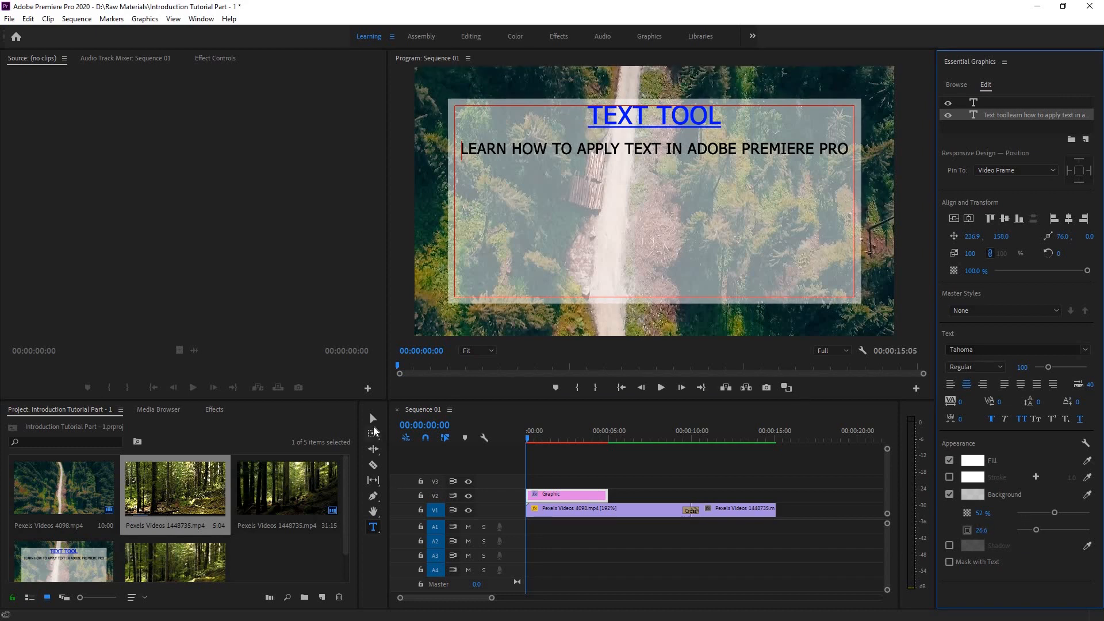
left_click(373, 433)
key("v")
left_click(625, 322)
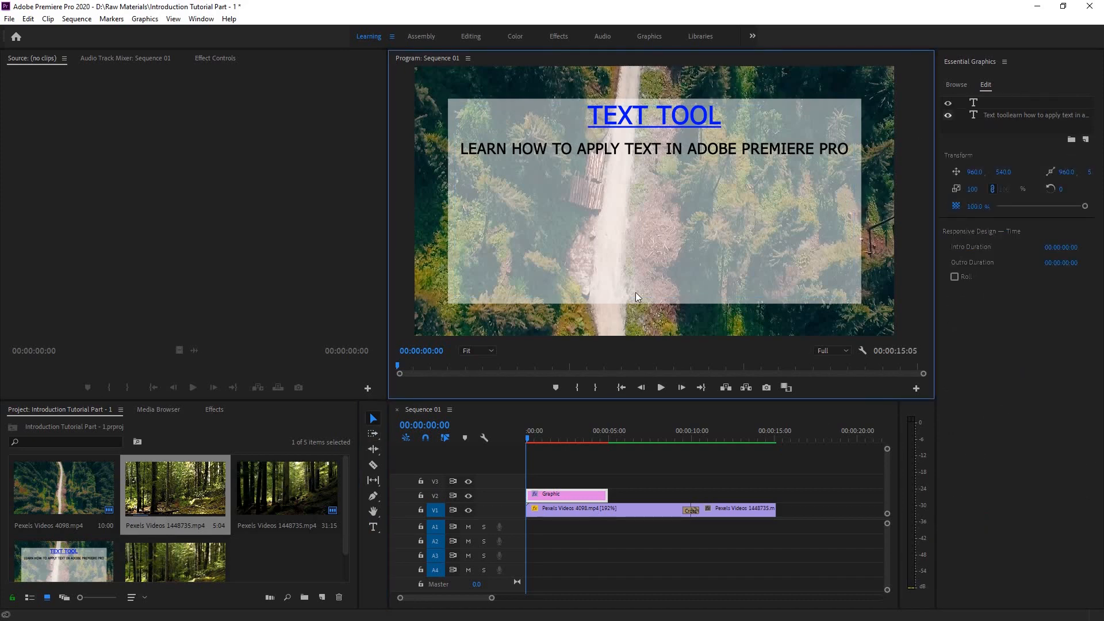
left_click(636, 151)
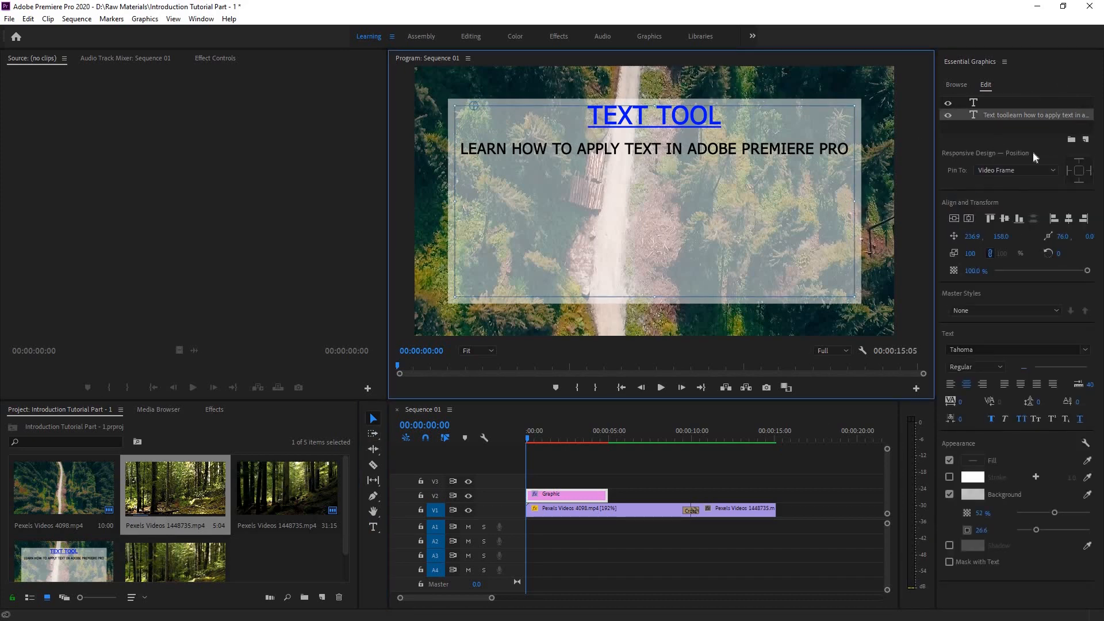
left_click(903, 122)
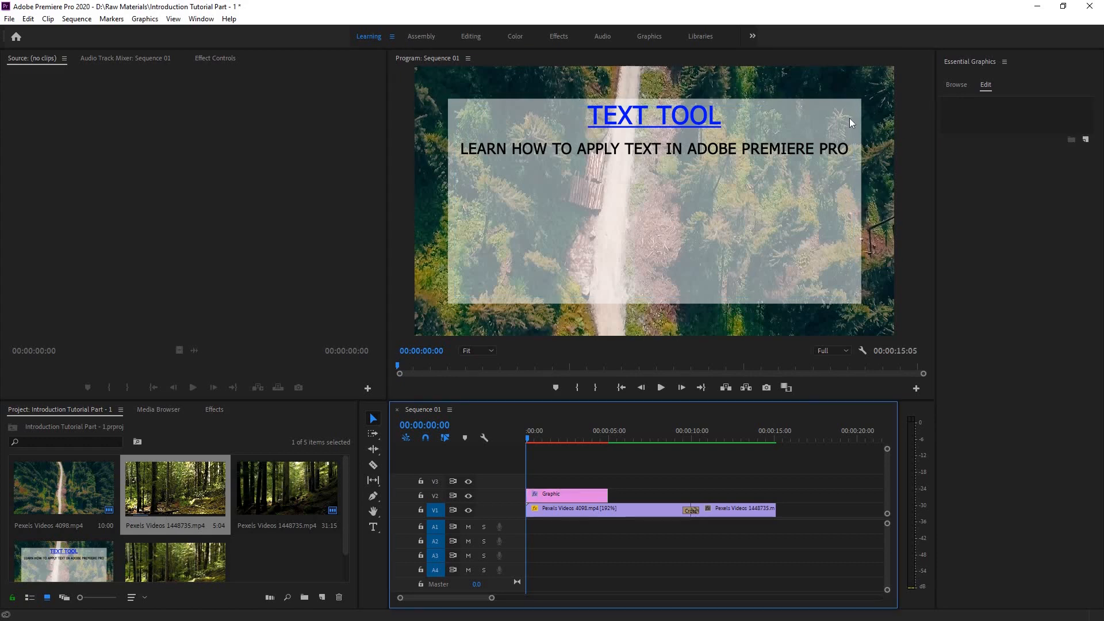
- Create a new legacy title named "Title tutorial" with the default video settings
left_click(17, 21)
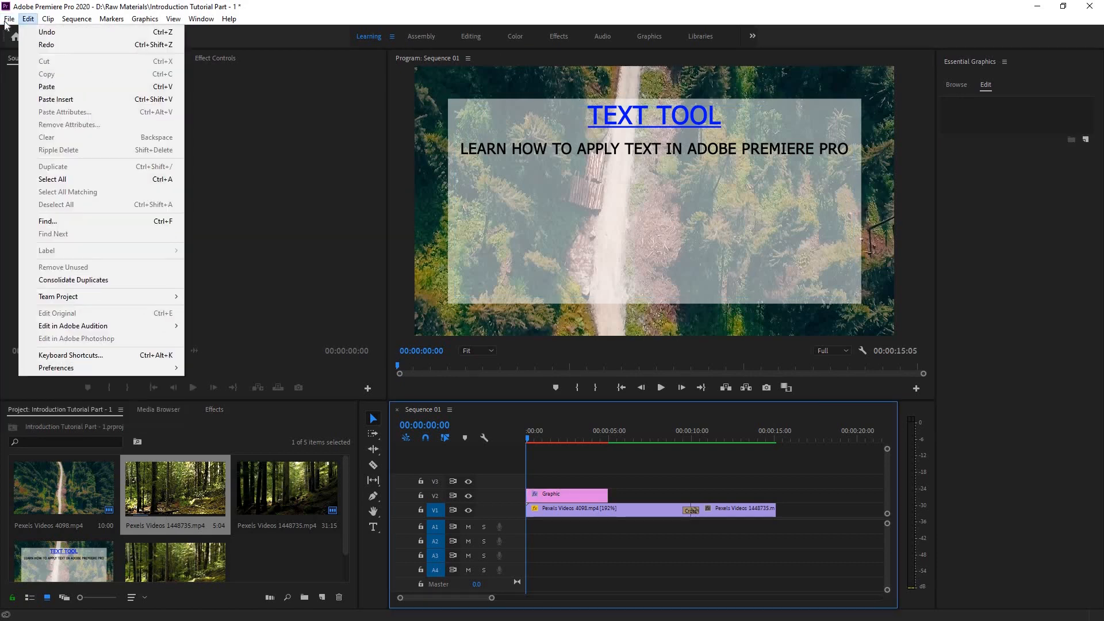
mouse_move(89, 38)
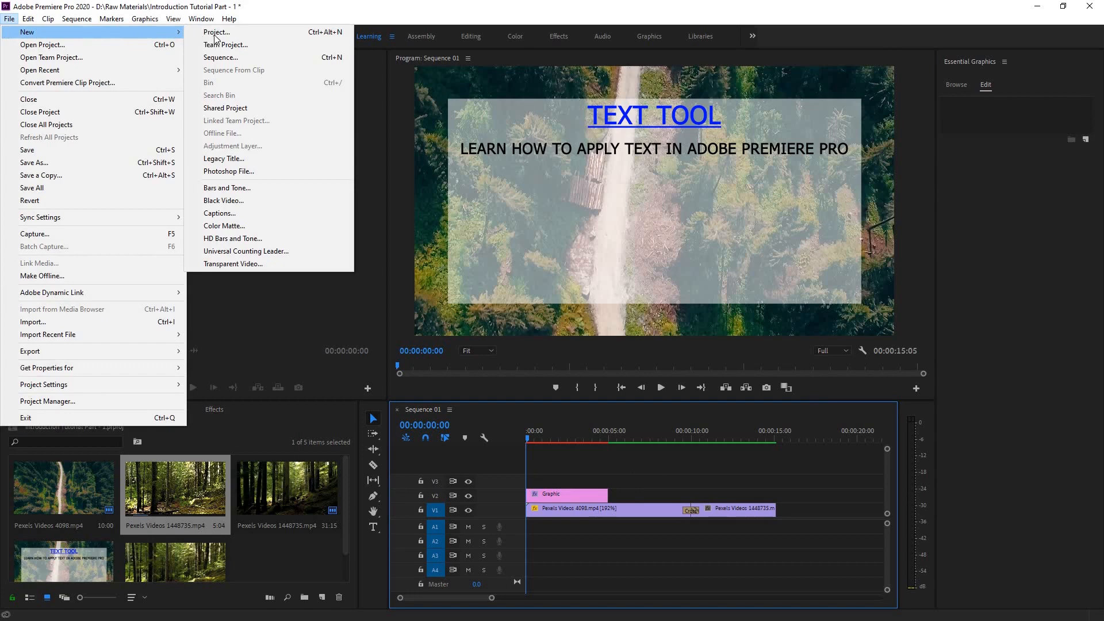
left_click(223, 160)
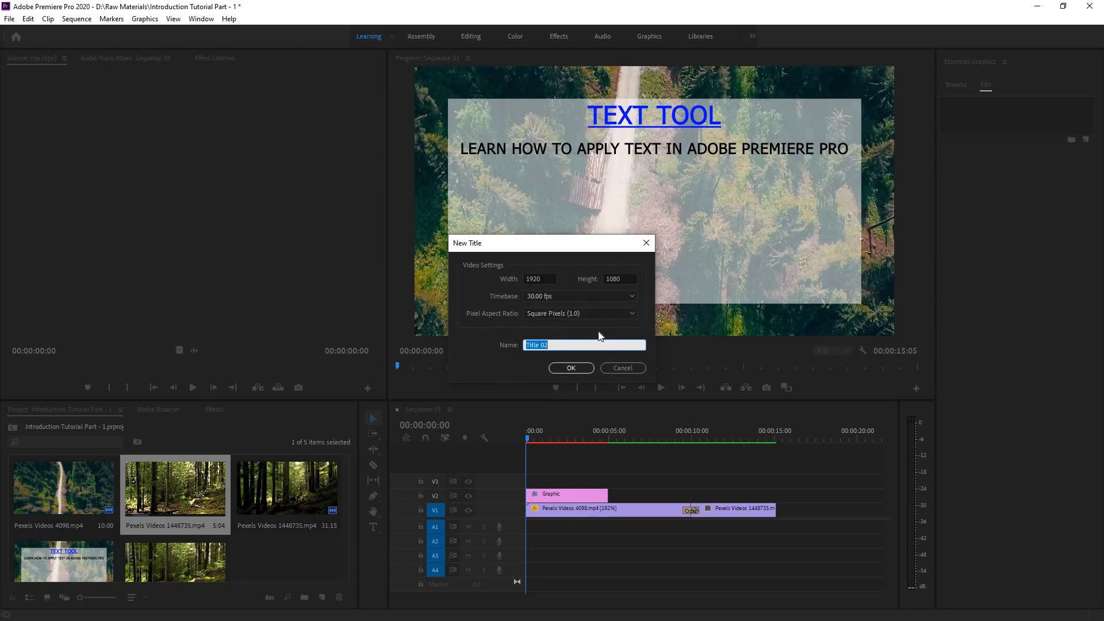
key("BackSpace")
type("Title tutorial")
left_click(570, 368)
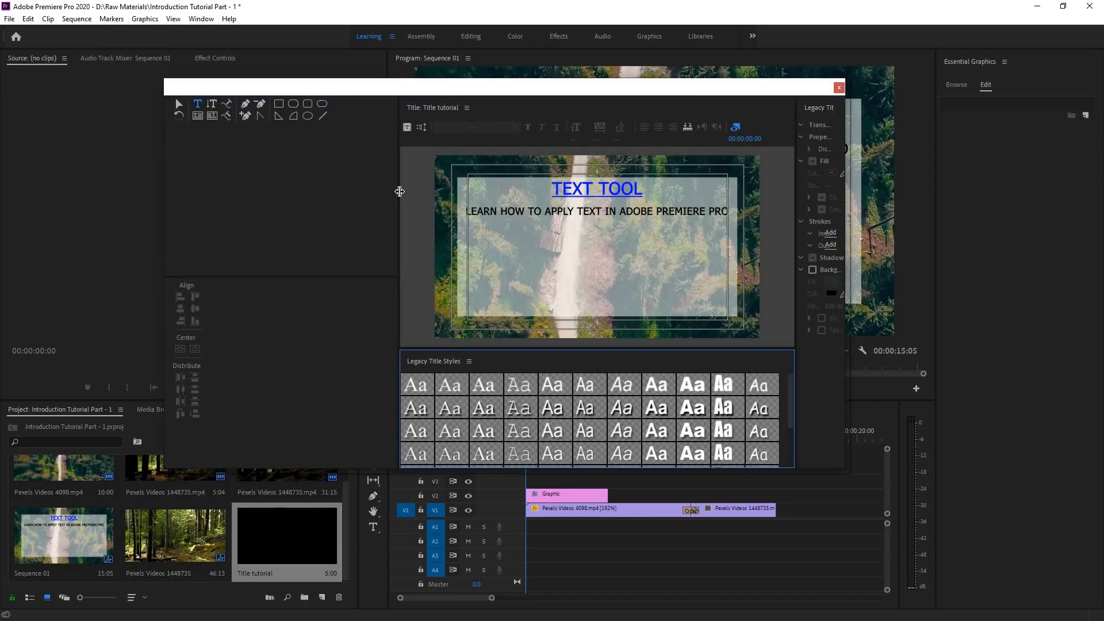
- Enlarge the title editor window and resize its panels to give the preview, styles and properties more room
left_click_drag(399, 191, 200, 211)
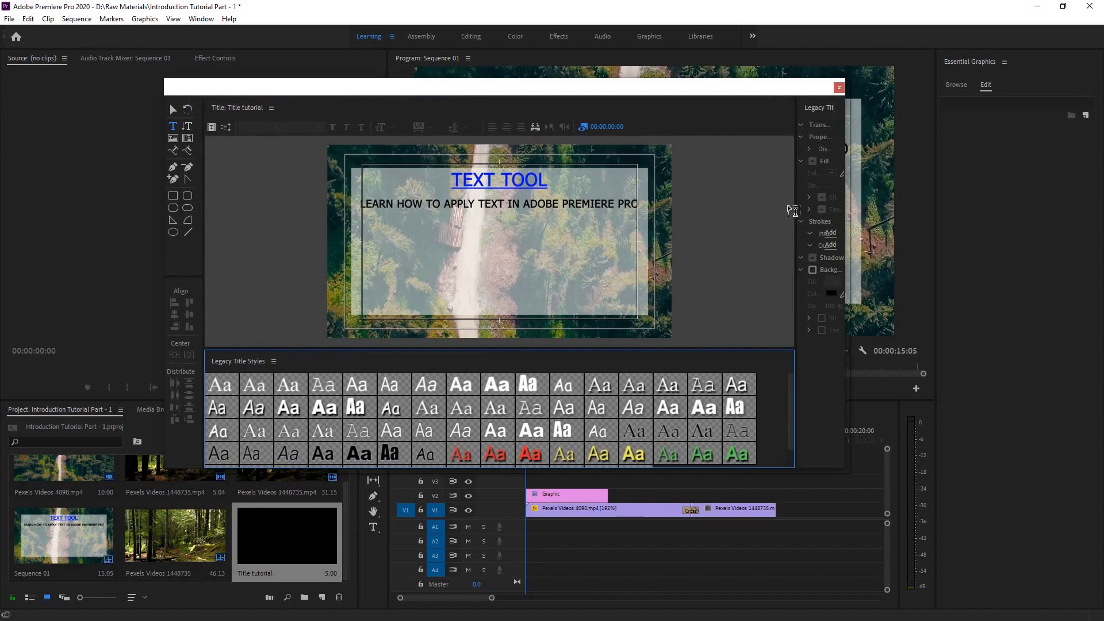
left_click_drag(799, 212, 599, 222)
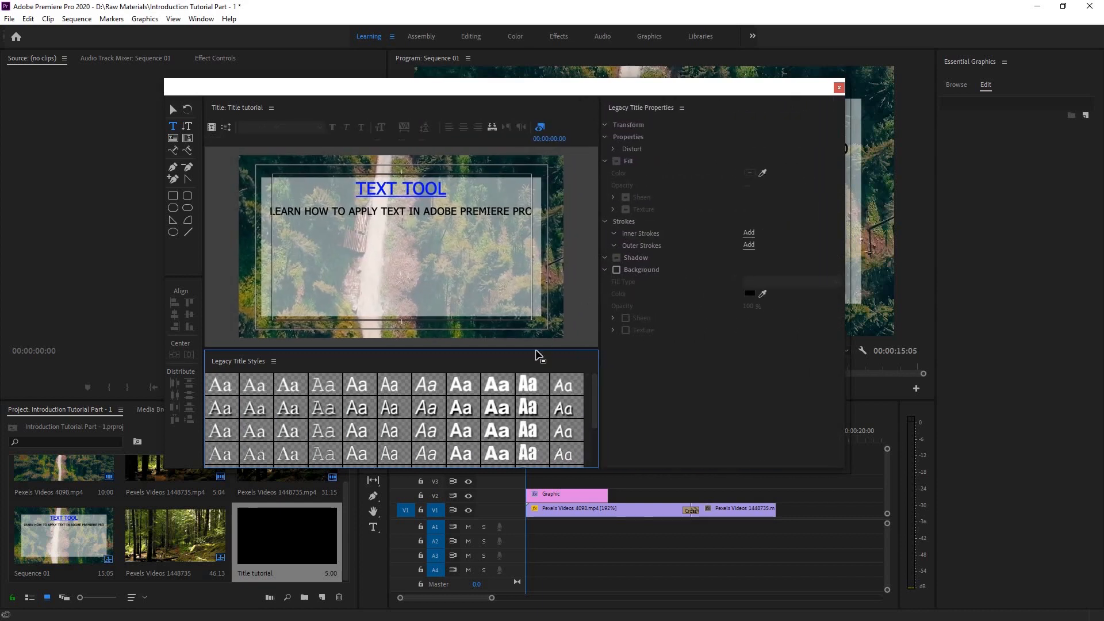
left_click_drag(844, 291, 1038, 290)
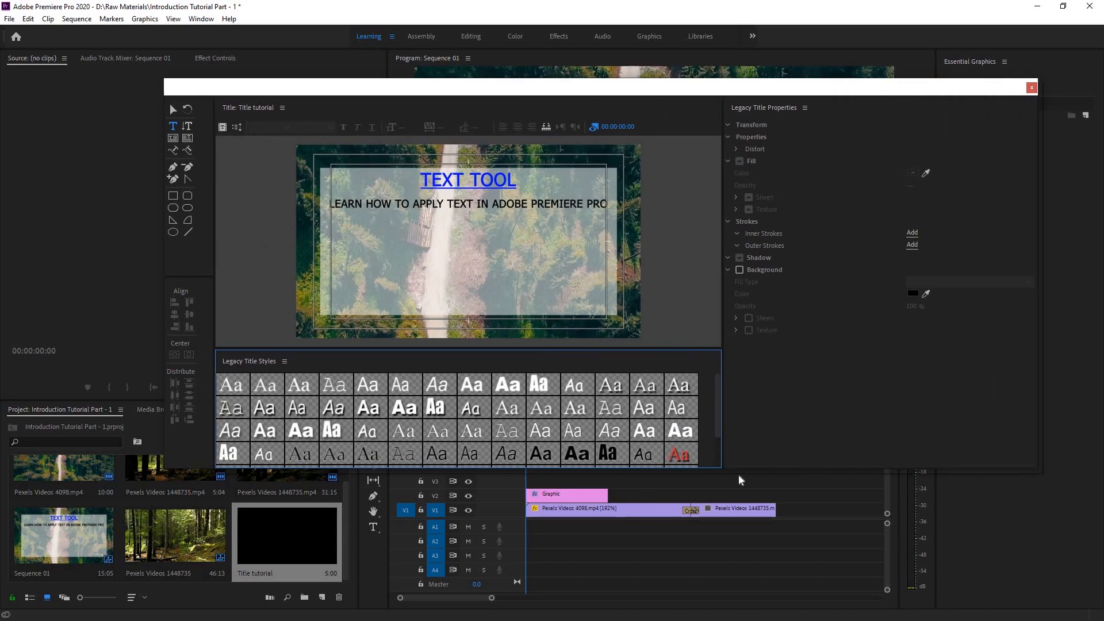
left_click_drag(739, 468, 740, 618)
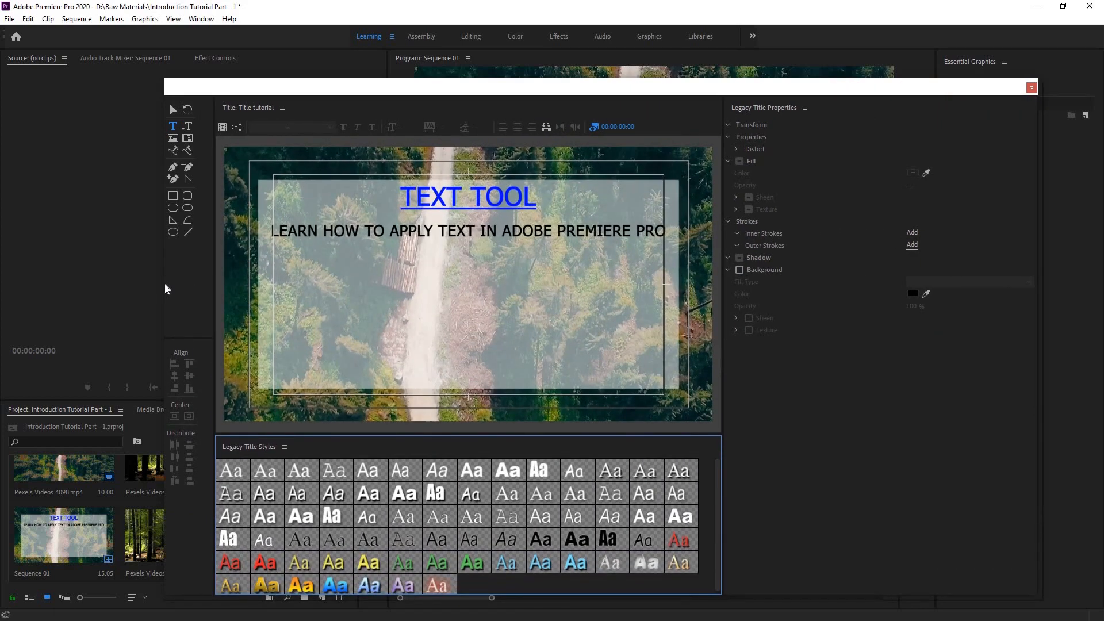
left_click_drag(165, 285, 42, 272)
left_click_drag(588, 79, 591, 34)
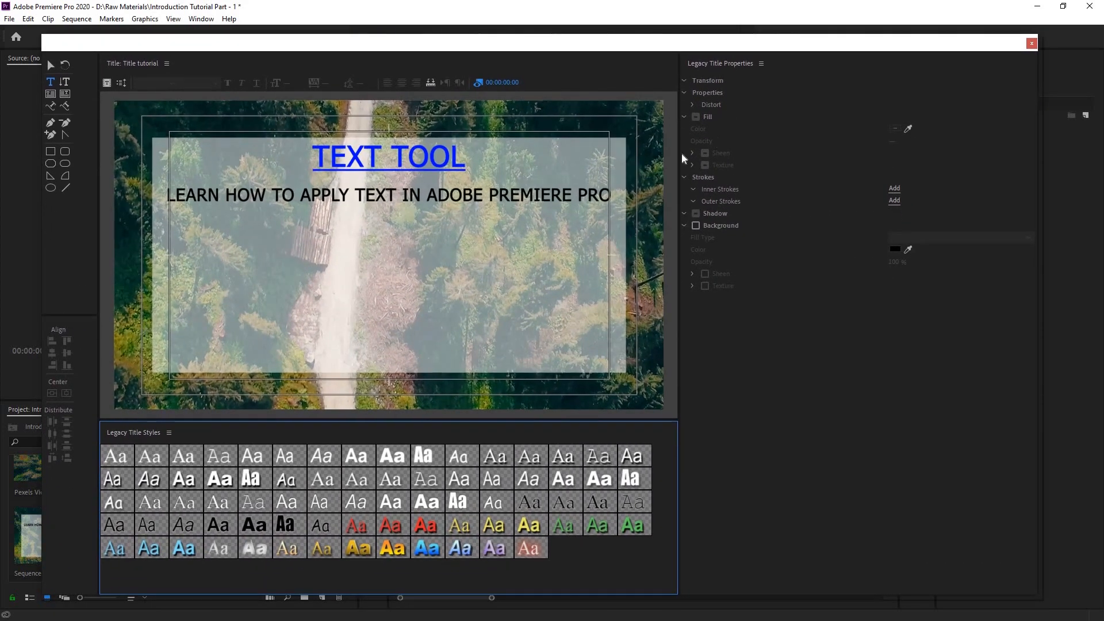
left_click_drag(683, 158, 774, 160)
left_click_drag(460, 423, 457, 443)
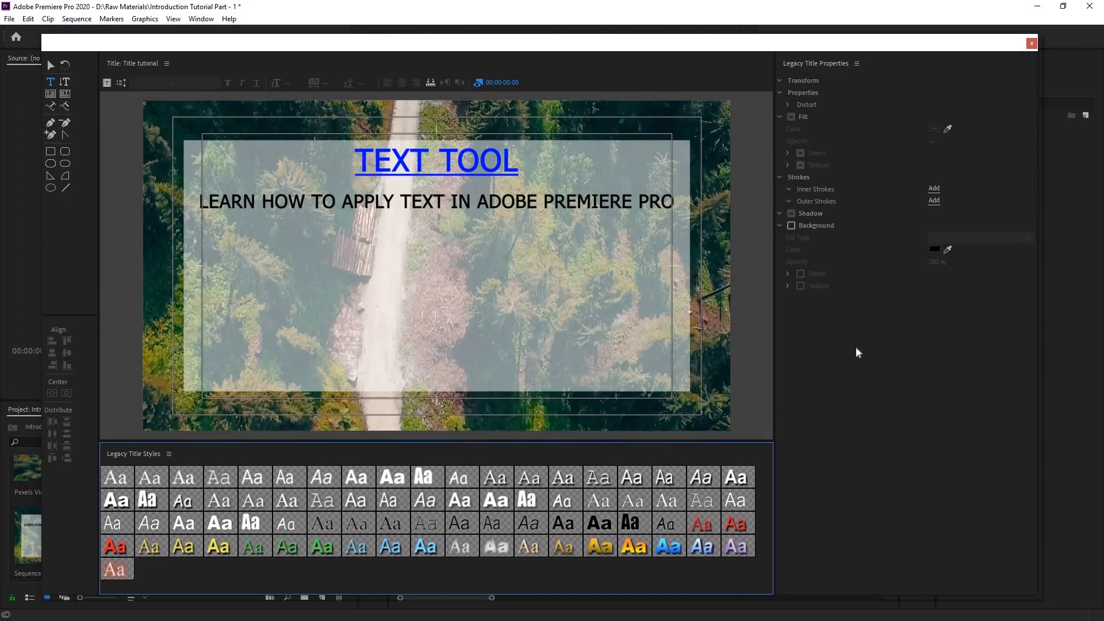
left_click(858, 352)
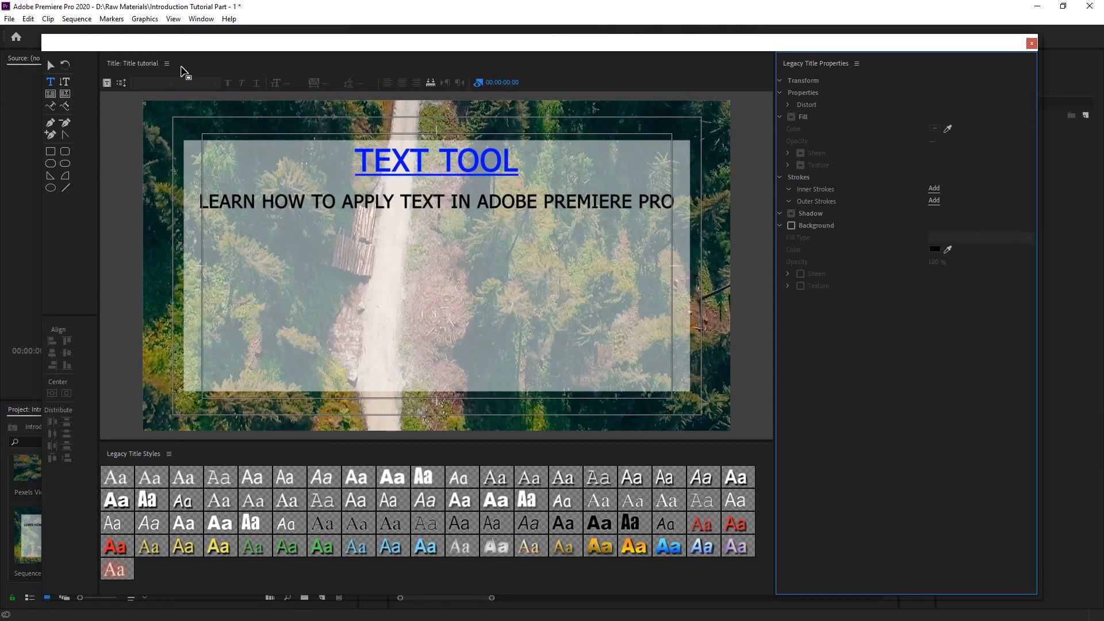
- Set the title editor's background video timecode to 00:00:07:01
left_click(51, 65)
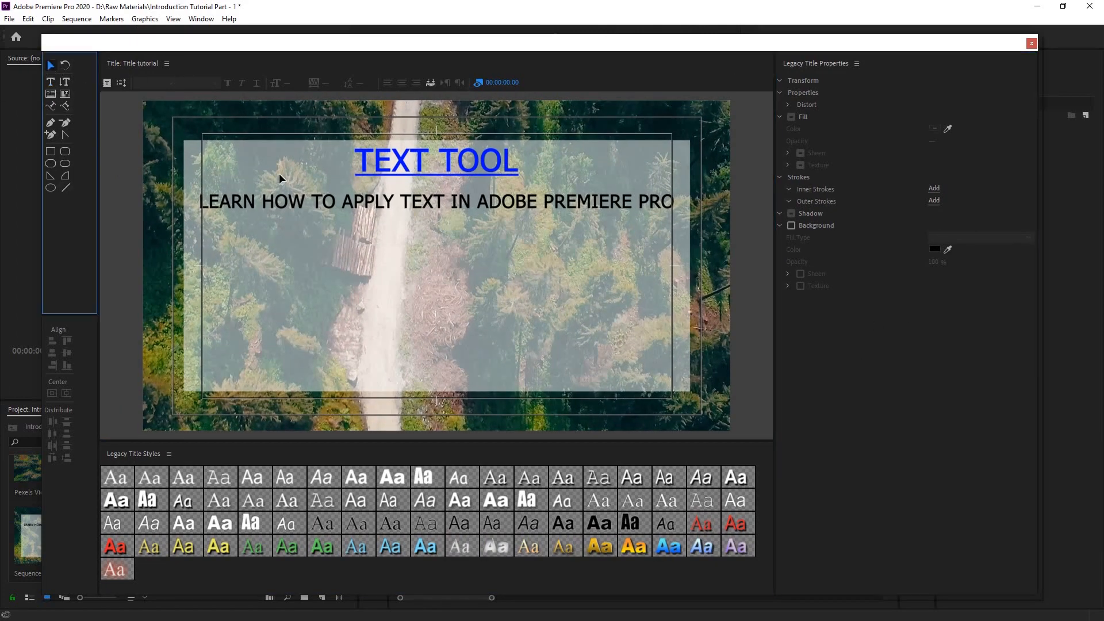
left_click(281, 179)
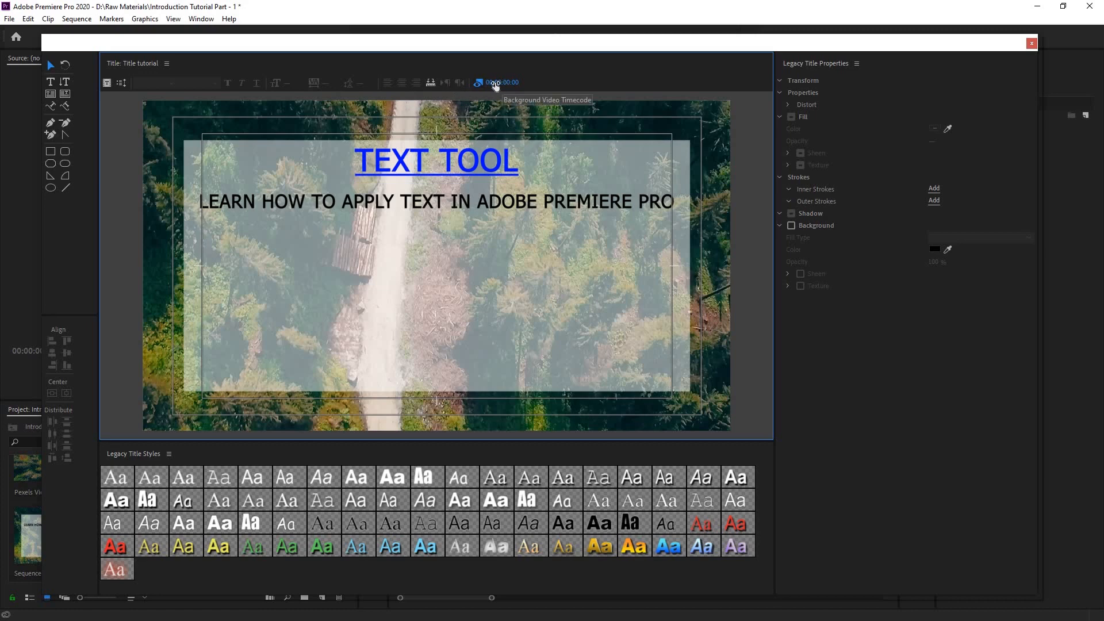
left_click_drag(502, 83, 587, 83)
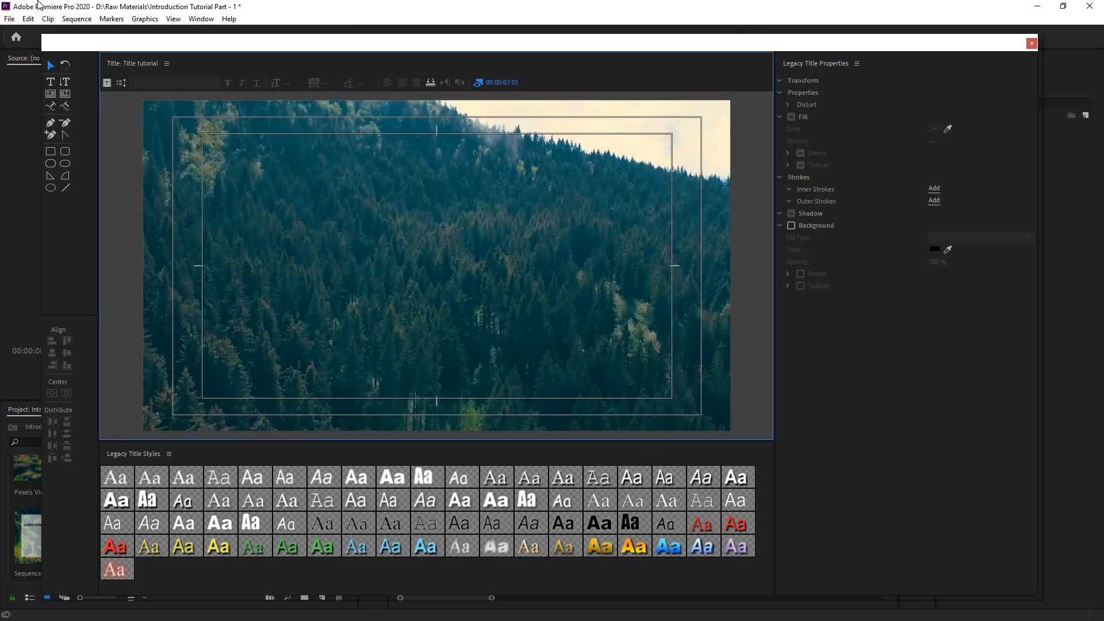
- Add the text "TEXT : TITLE" in the upper-left part of the title frame
left_click(222, 183)
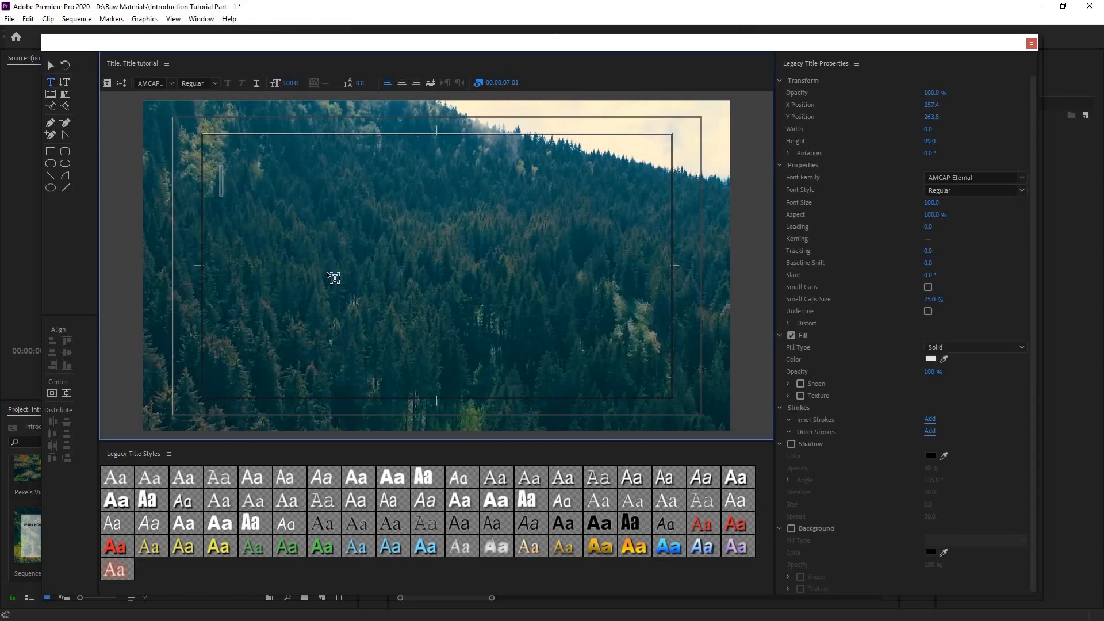
type("TEXT")
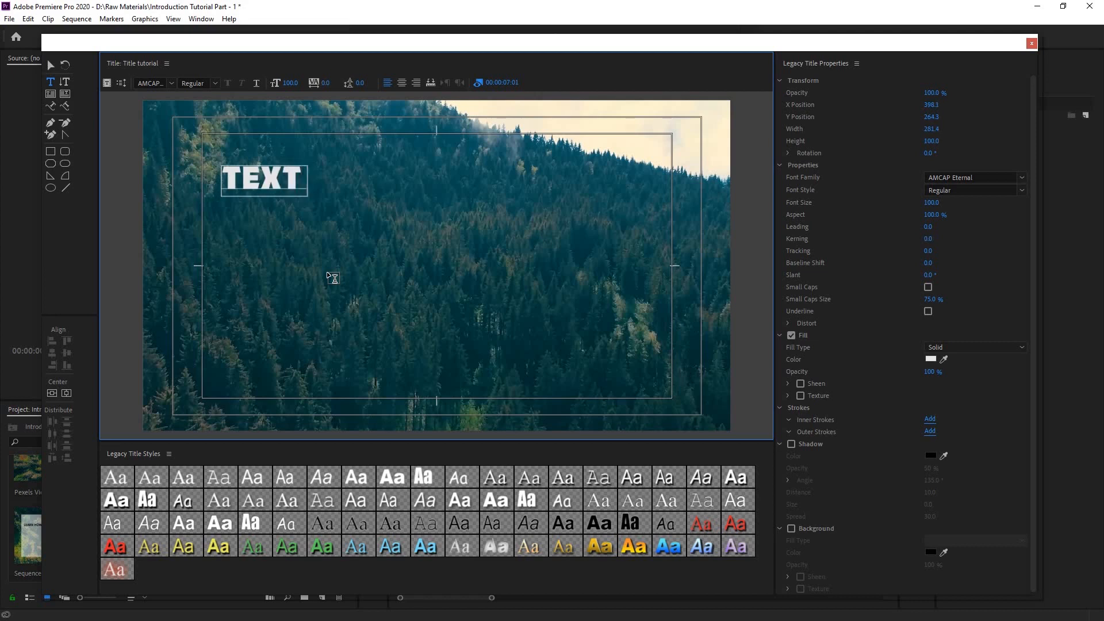
type(" : TIT")
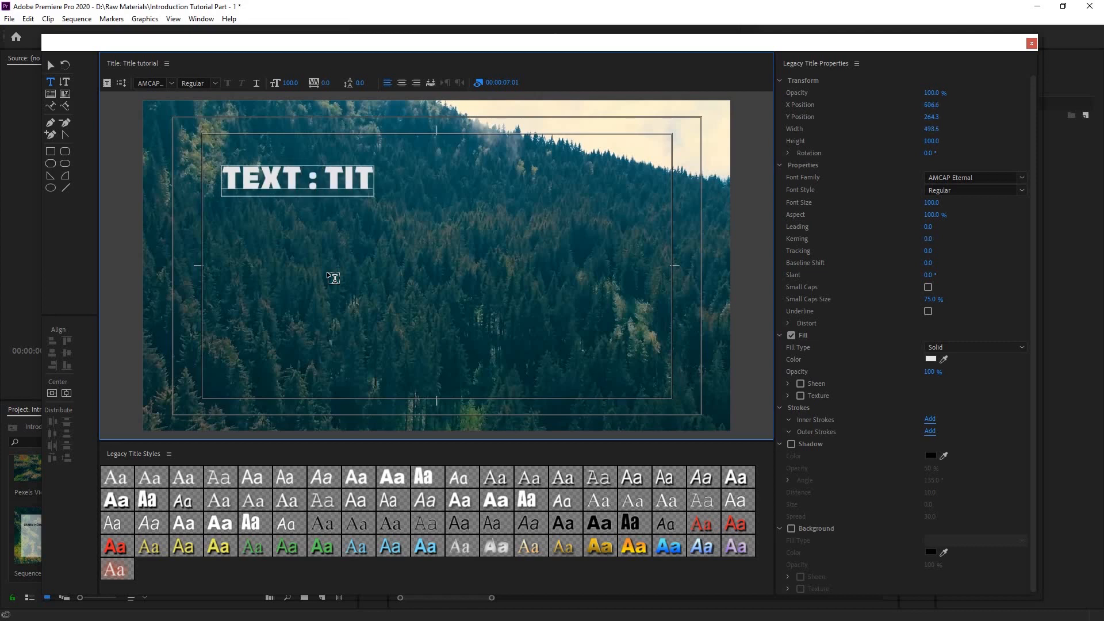
type("LE")
- Center the "TEXT : TITLE" text horizontally and vertically in the frame
left_click(51, 67)
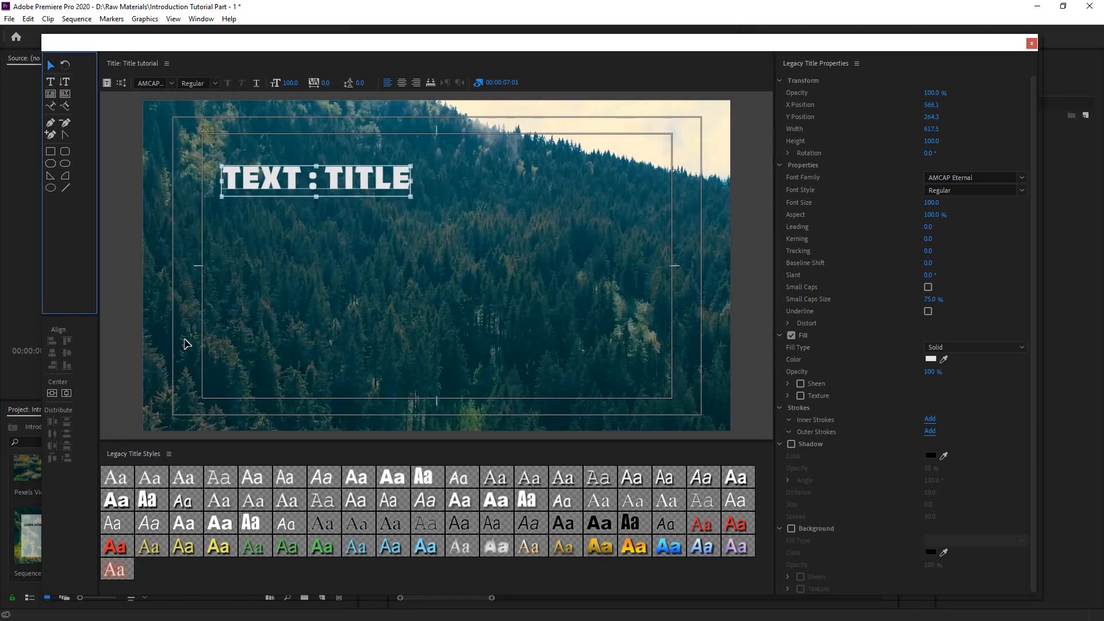
left_click(67, 393)
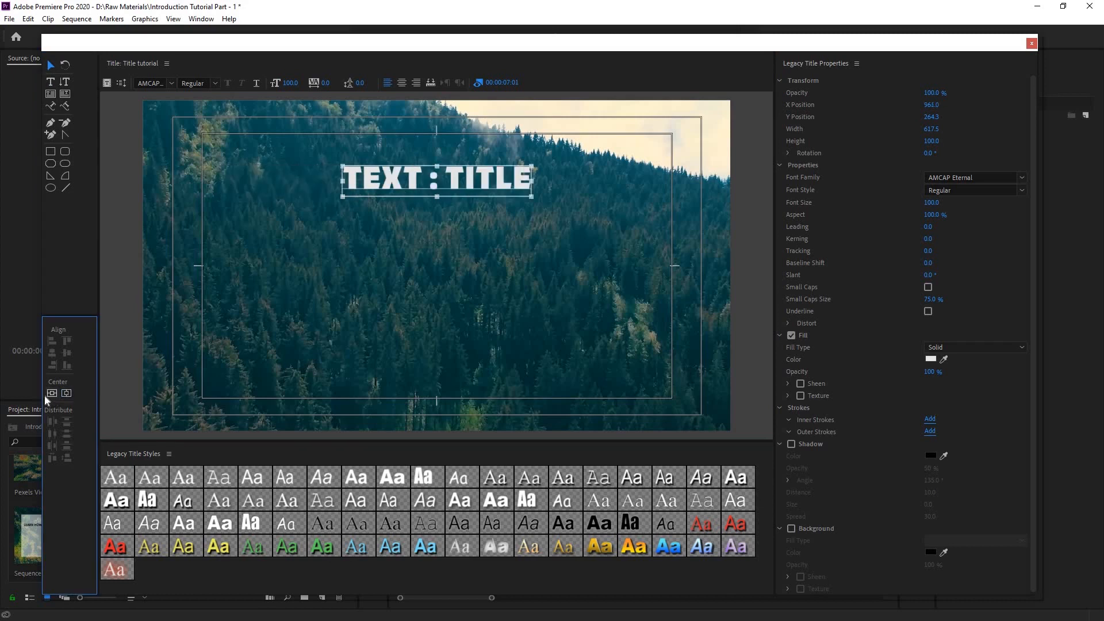
left_click(52, 393)
left_click(458, 273)
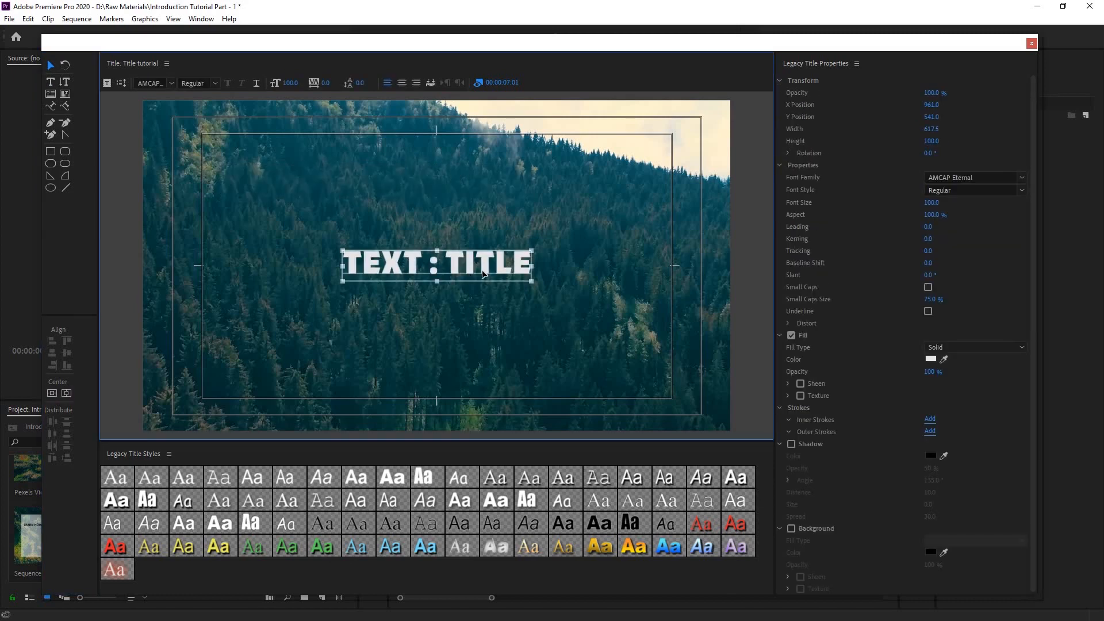
- Duplicate the centered text twice, placing one copy toward the frame's lower left and the other toward its upper right
left_click_drag(492, 262, 493, 304)
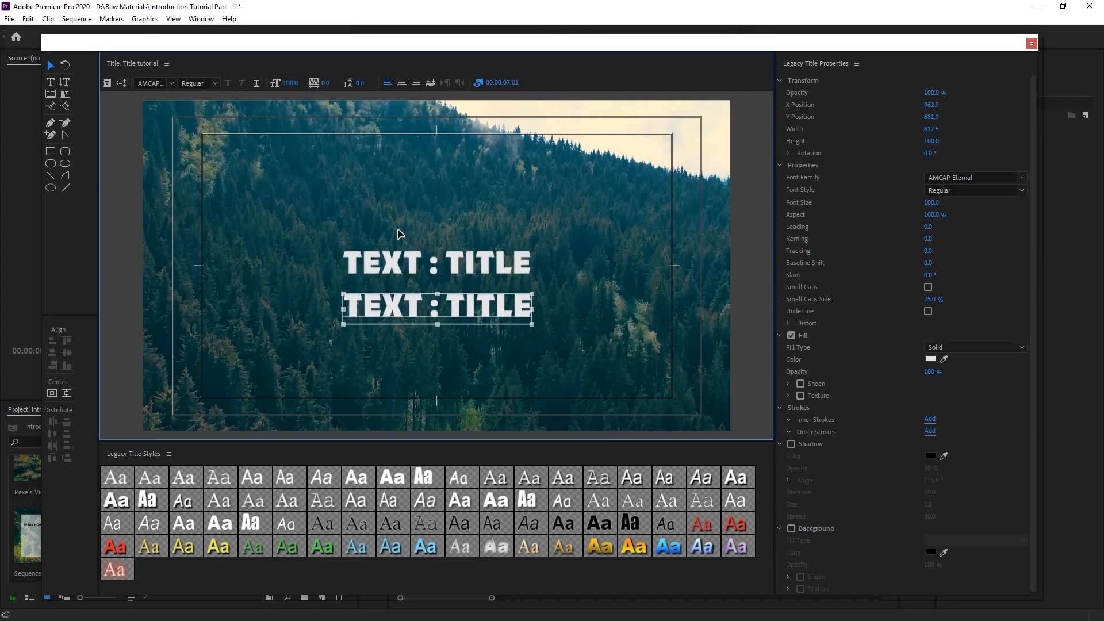
left_click_drag(371, 209, 352, 340)
left_click(403, 187)
left_click(447, 267)
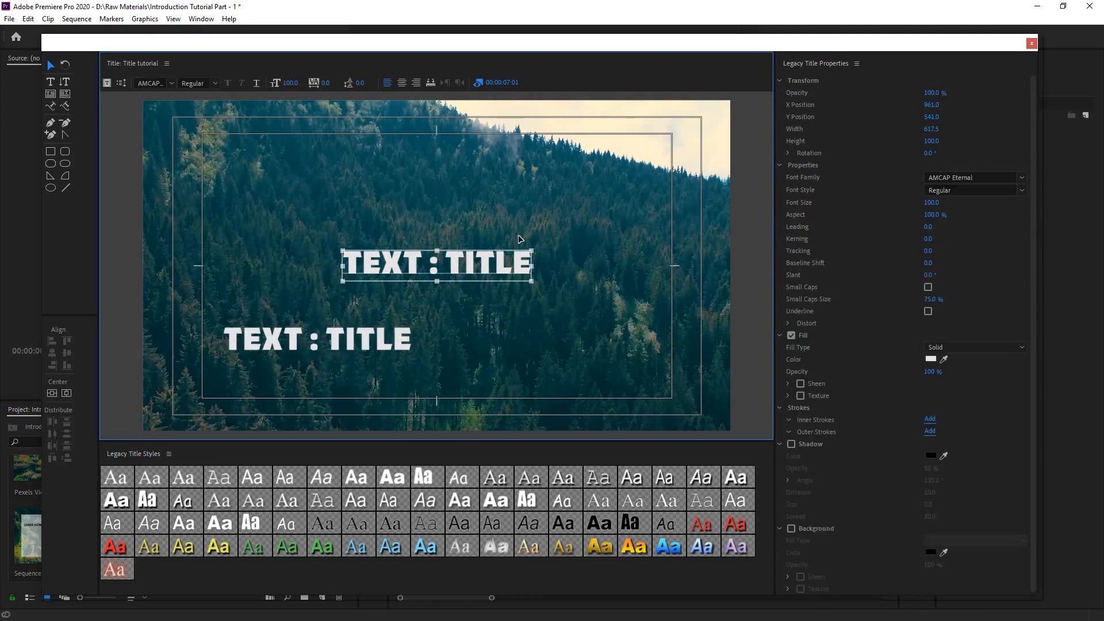
left_click_drag(520, 239, 641, 147)
left_click(621, 305)
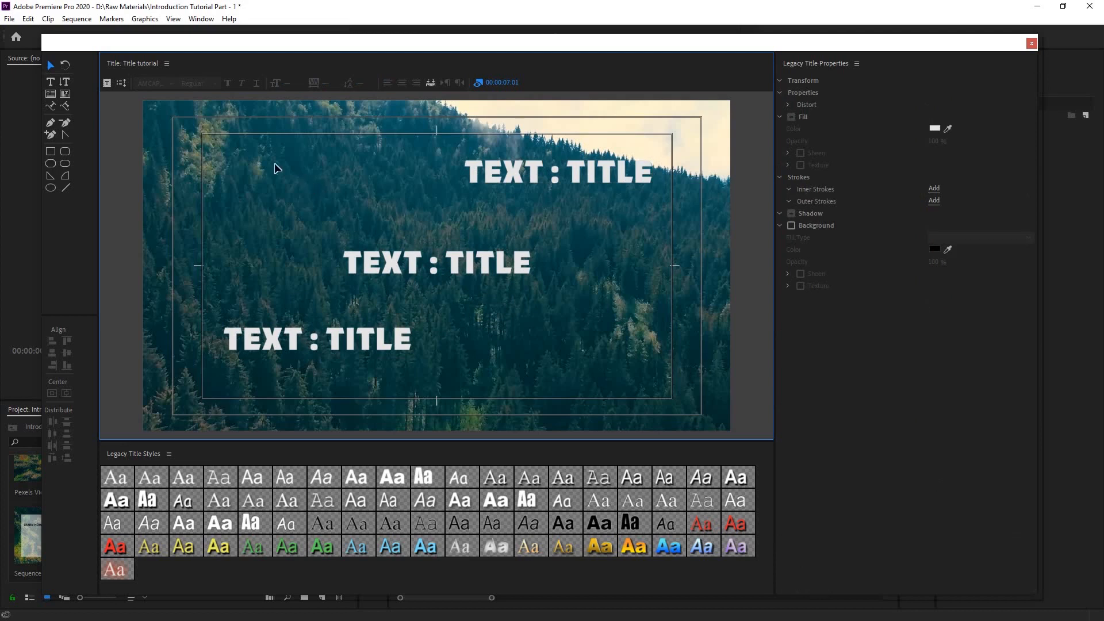
- Align all three texts on their horizontal centers and distribute them evenly by their vertical centers
key("ctrl+a")
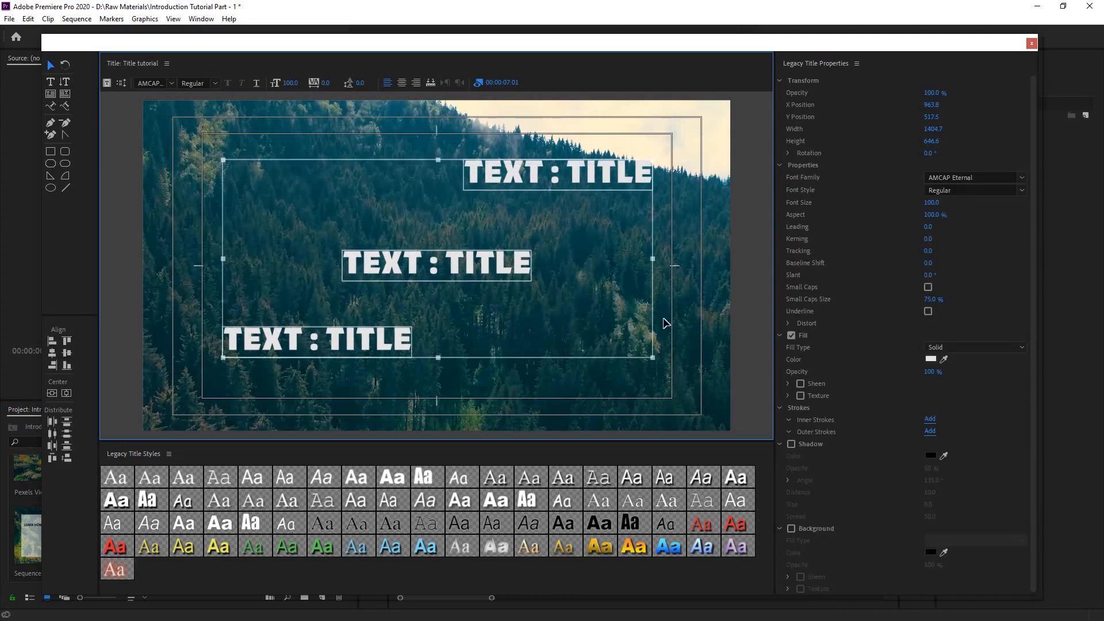
left_click(52, 352)
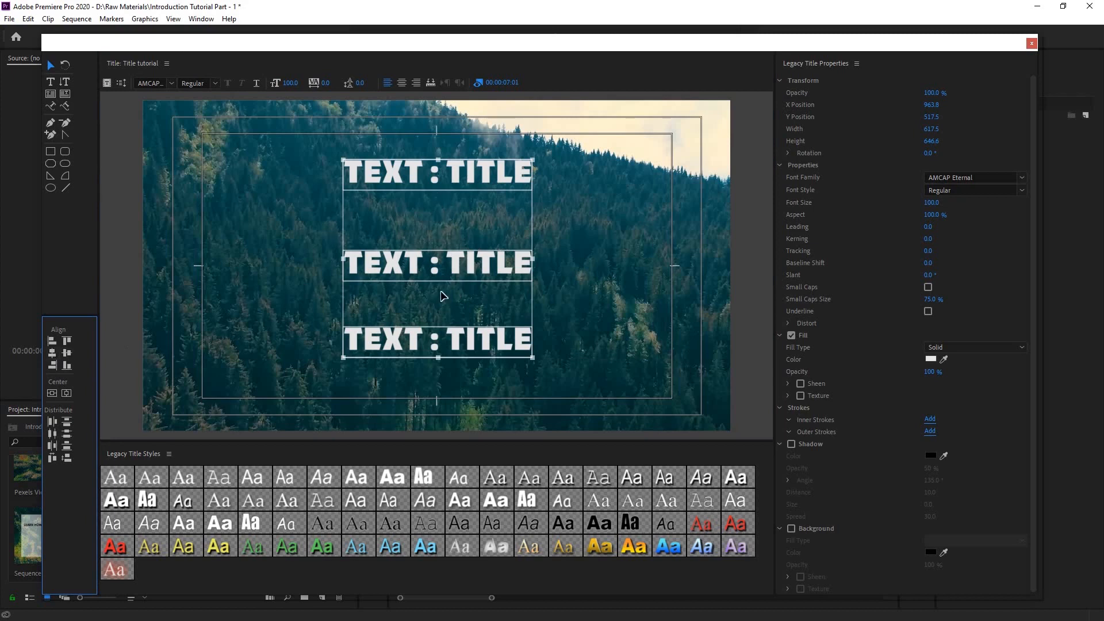
left_click(67, 435)
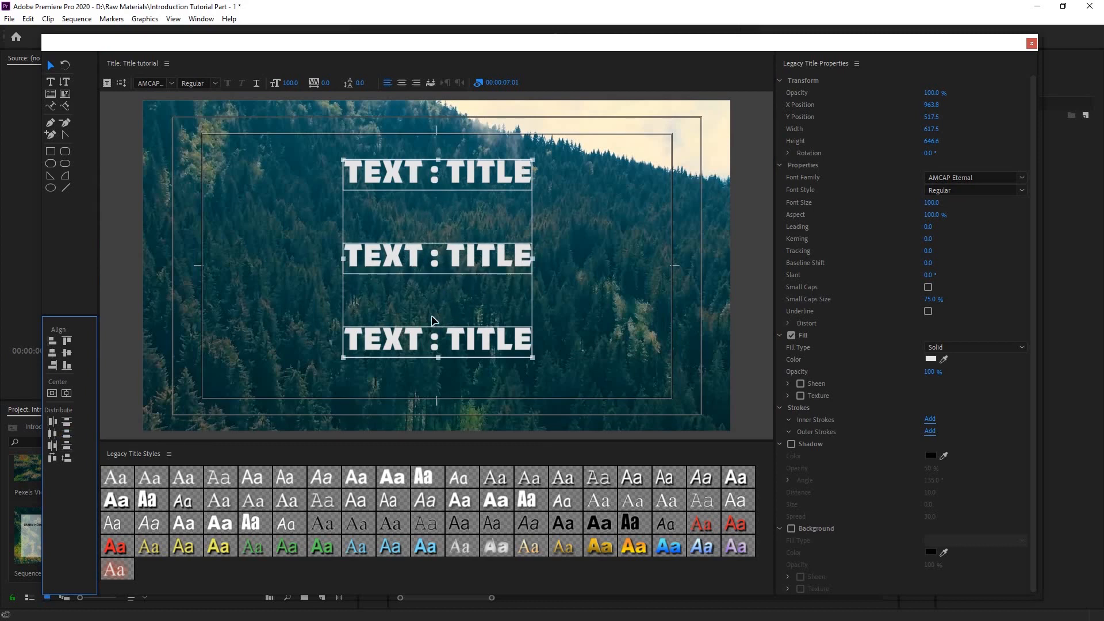
- Move the lowest text to the frame's lower-left corner at about 413, 971 and the top text to the upper-right corner at about 1510, 111
left_click(443, 222)
left_click(487, 183)
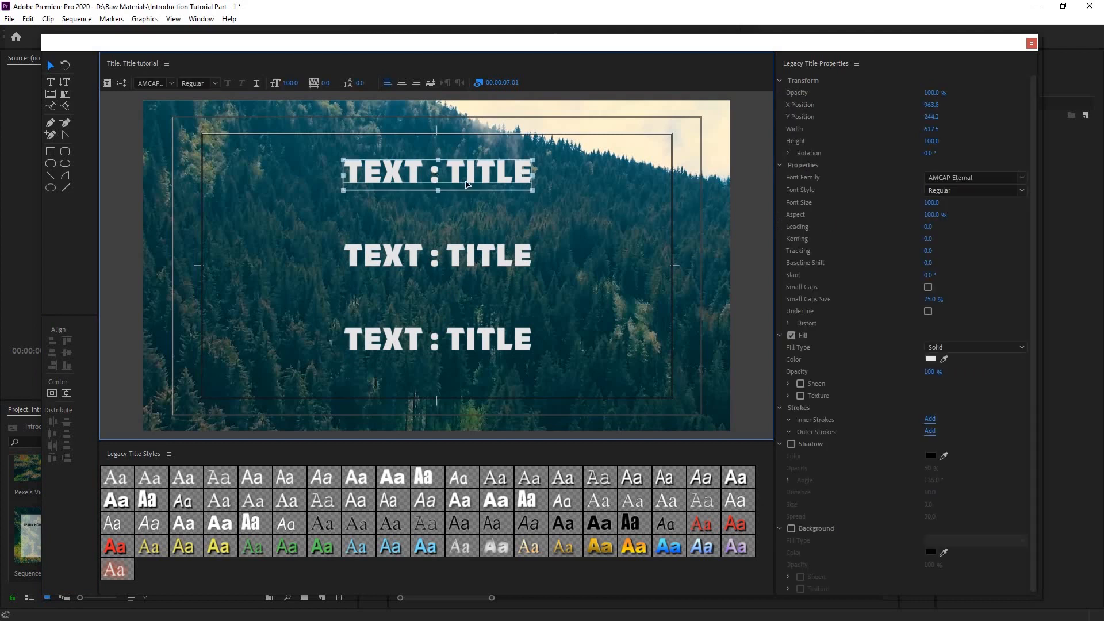
left_click_drag(487, 183, 612, 184)
left_click_drag(373, 345, 202, 400)
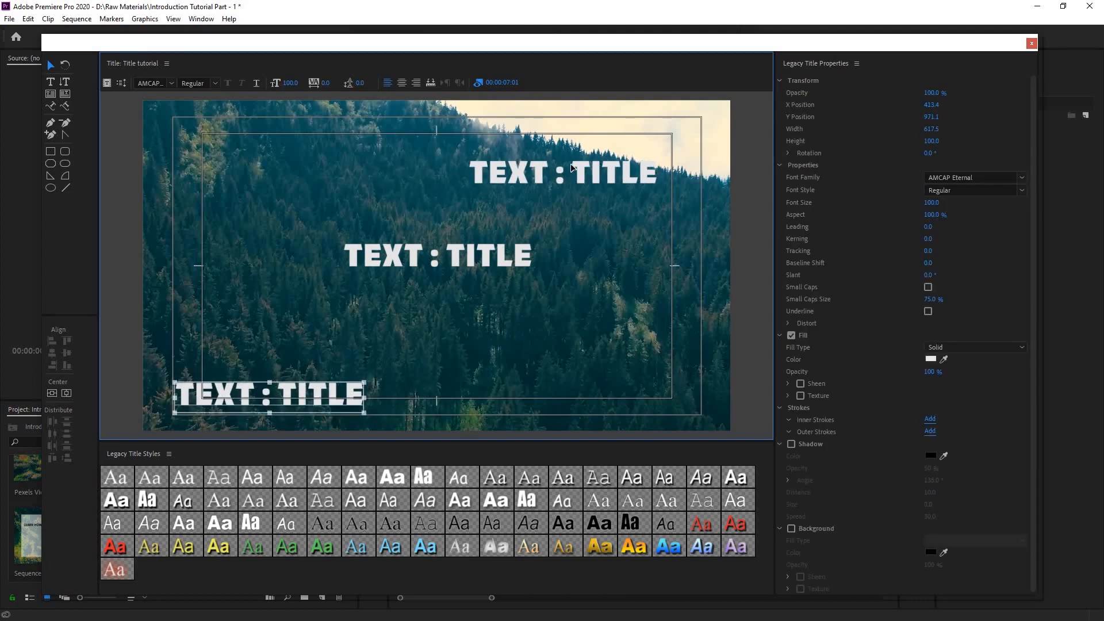
left_click_drag(573, 168, 613, 123)
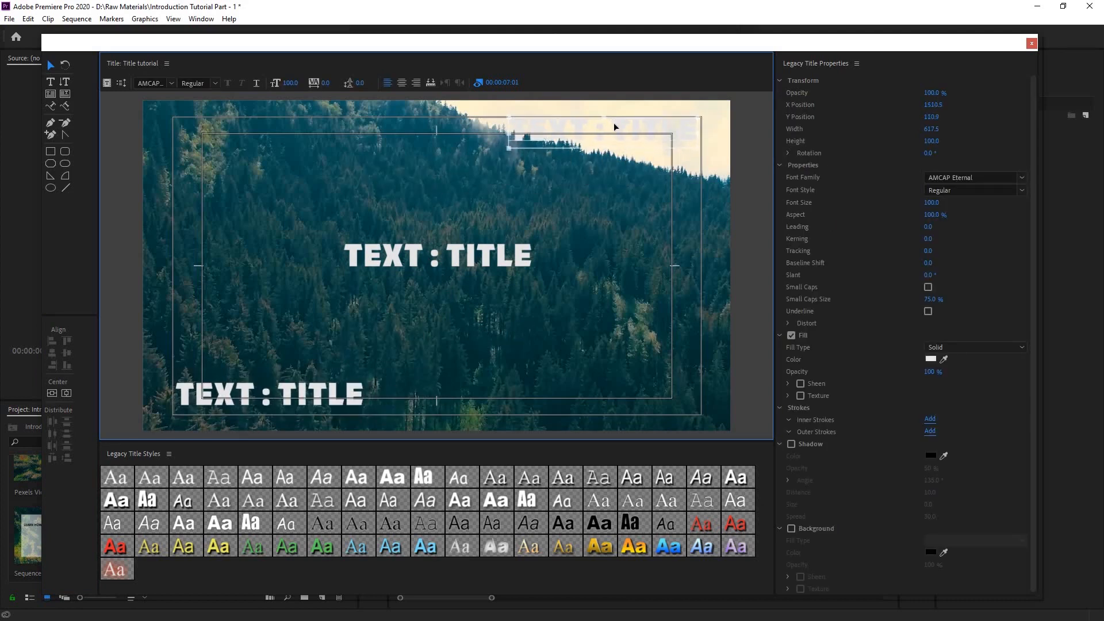
- Select all three texts and distribute them evenly by their centers between the two corners
left_click(245, 395)
left_click(437, 256)
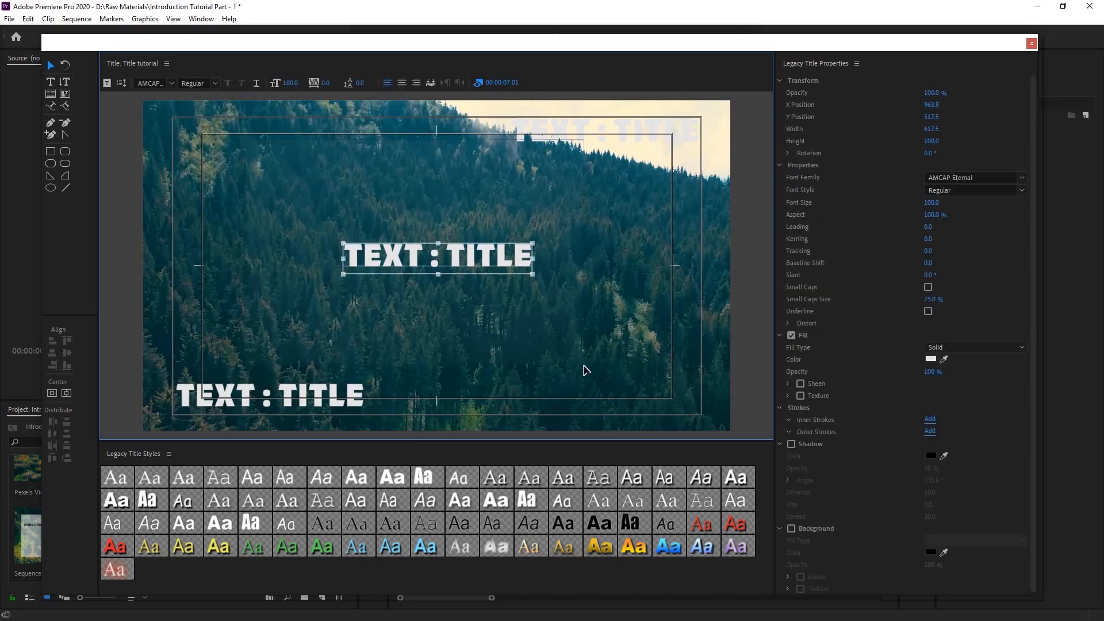
left_click_drag(158, 124, 695, 406)
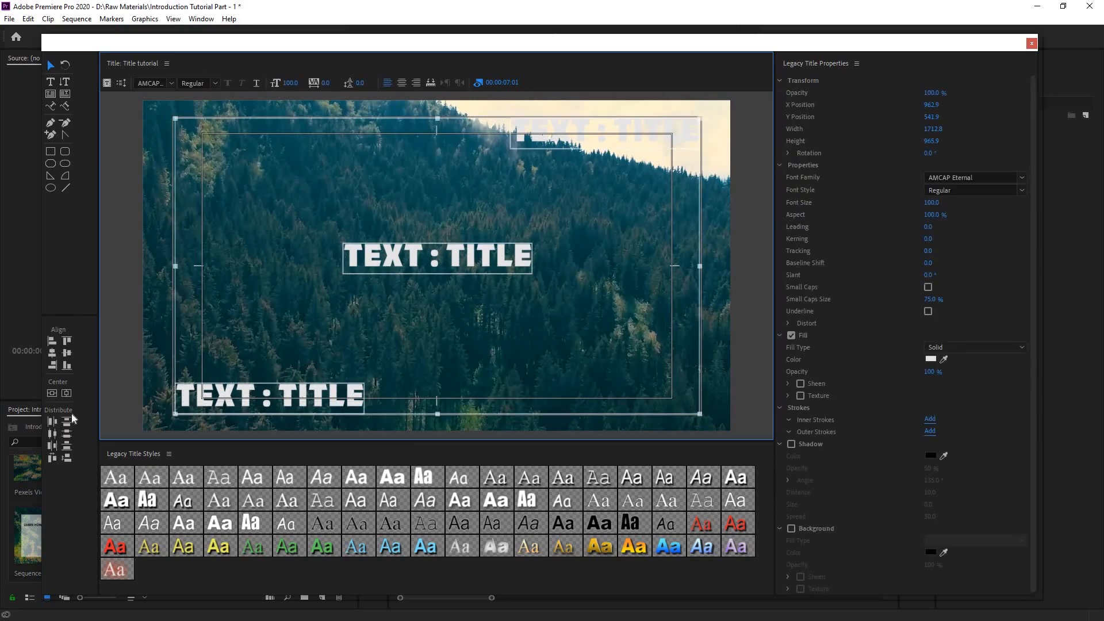
left_click(56, 429)
left_click(542, 340)
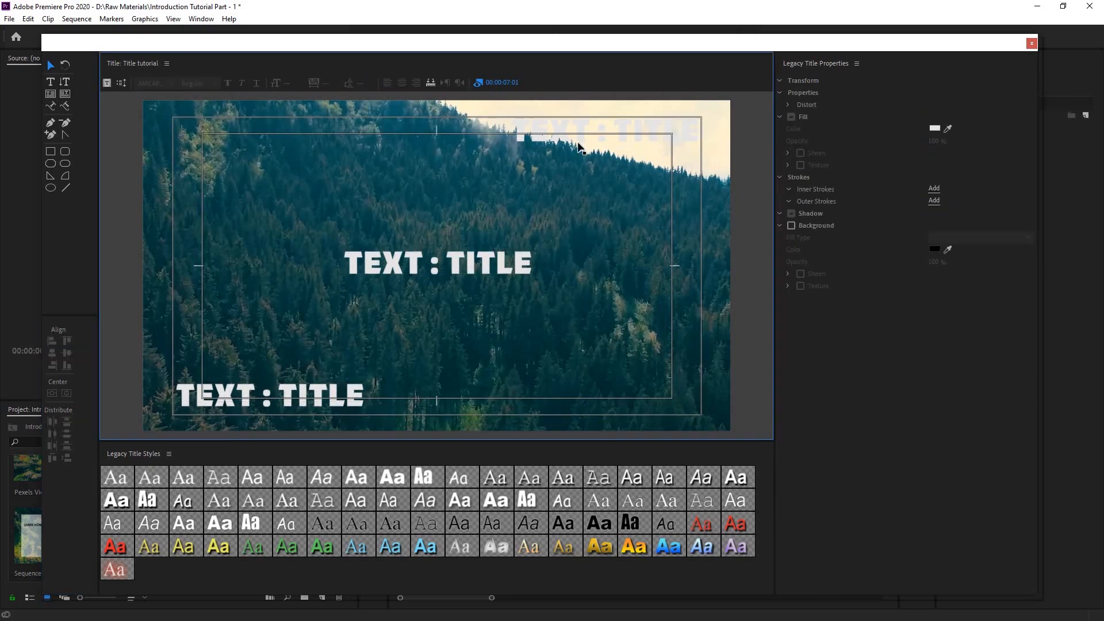
- Keep the upper-right text's fill type as Solid and set its fill color to black
left_click(626, 141)
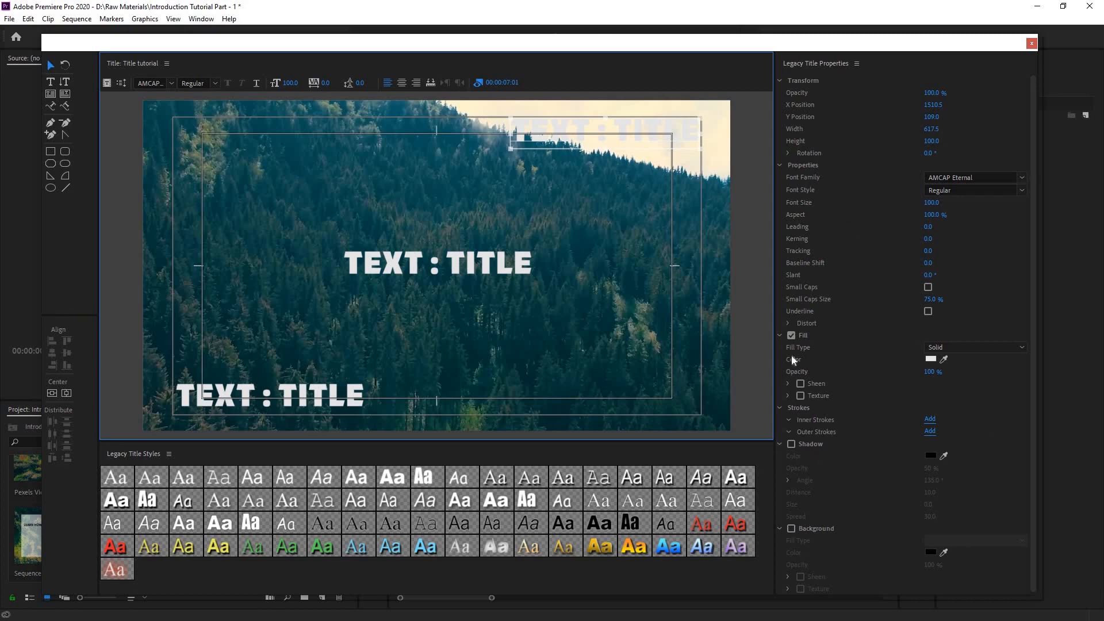
left_click(982, 347)
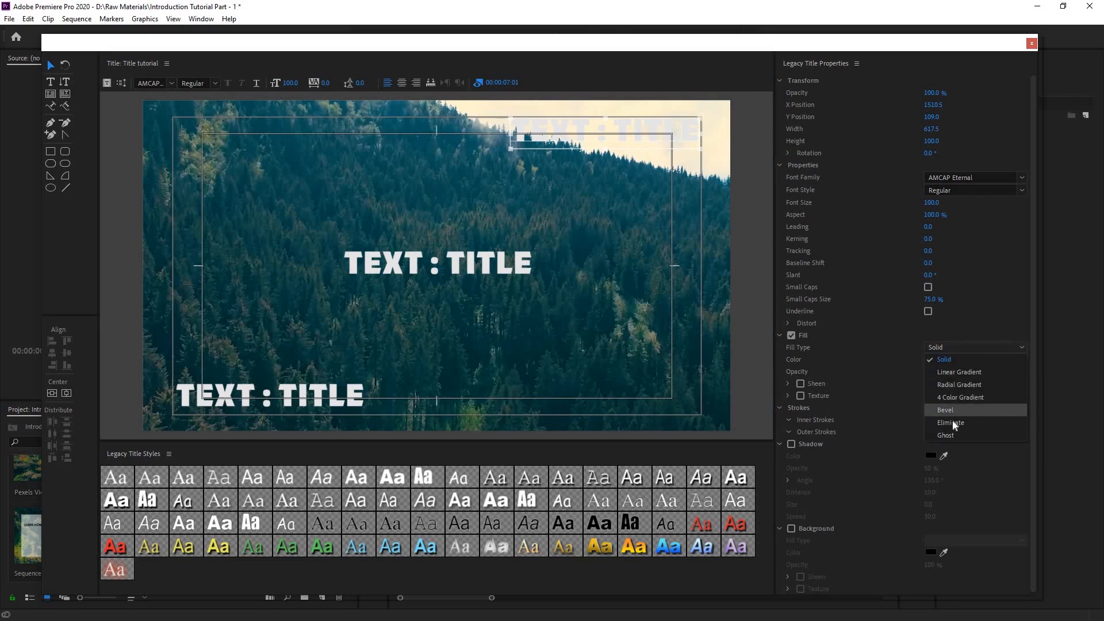
left_click(963, 349)
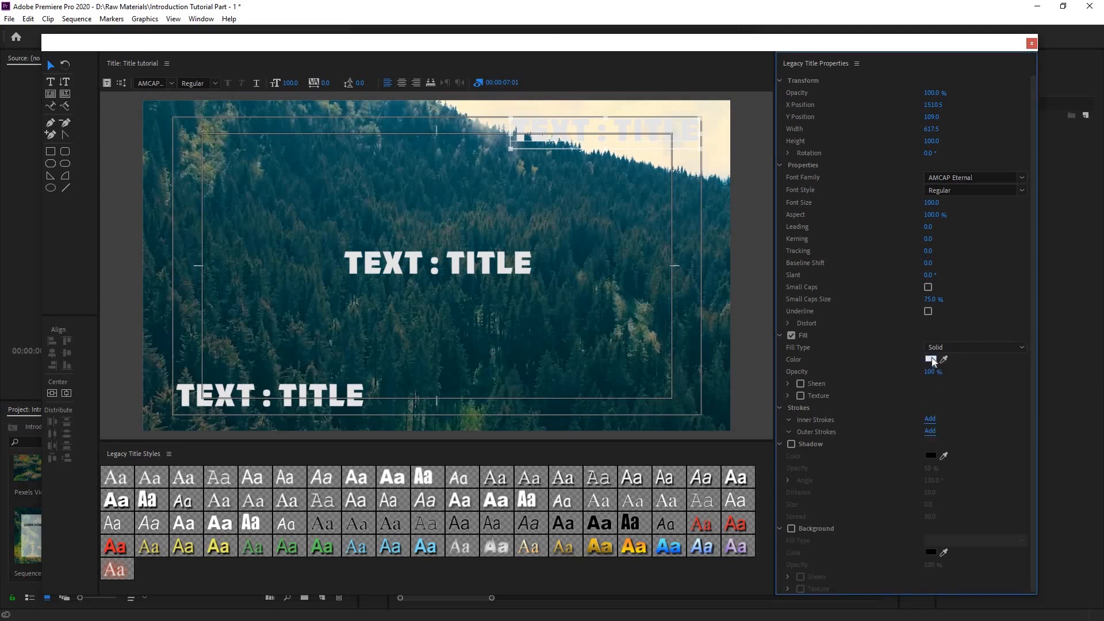
left_click(932, 357)
left_click(843, 390)
left_click_drag(843, 390, 850, 229)
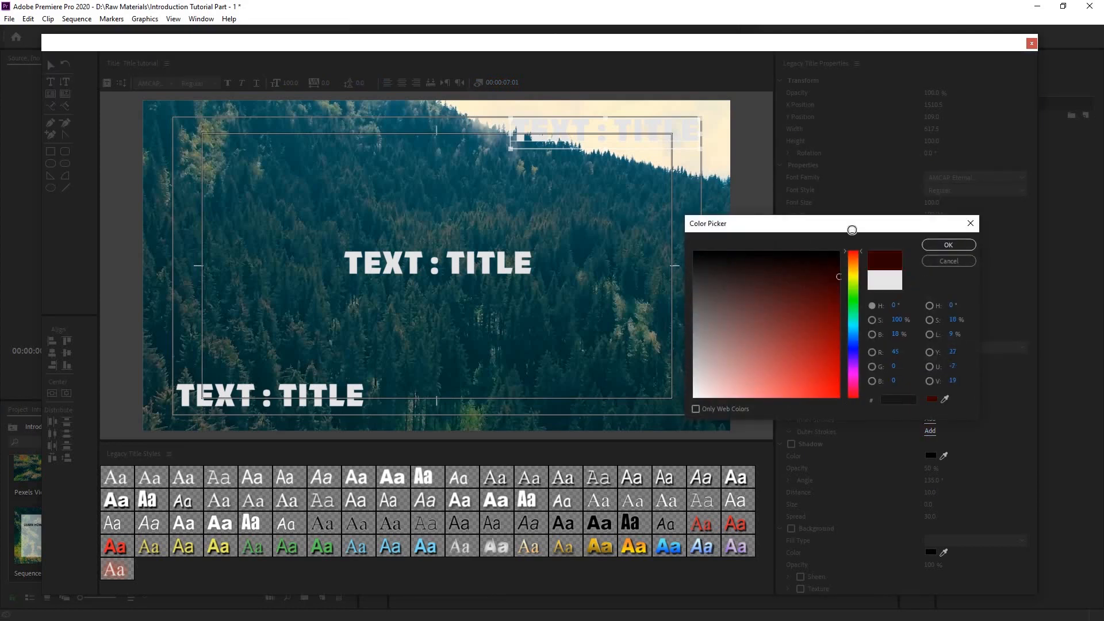
left_click(949, 245)
left_click(645, 253)
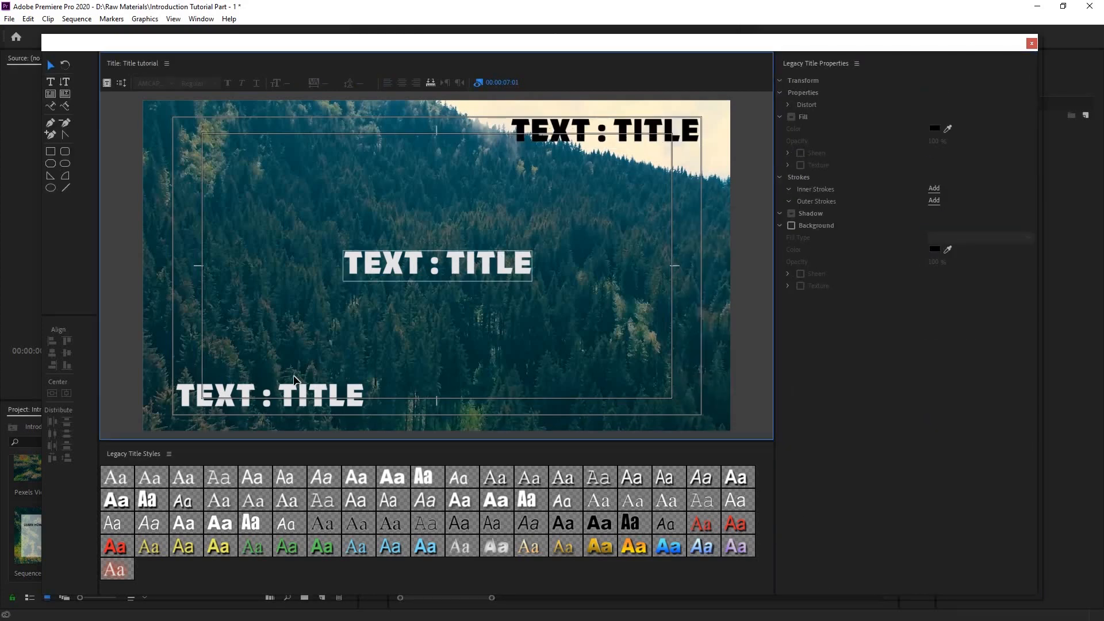
- Select all three texts and align them on their horizontal centers in the middle of the frame
key("ctrl+a")
left_click(56, 394)
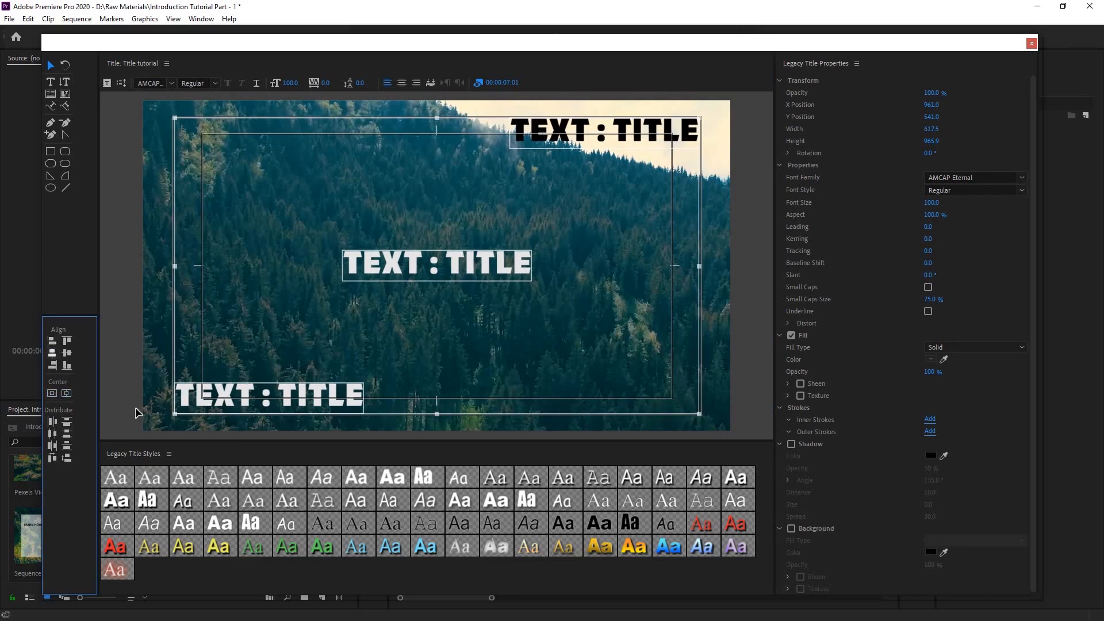
left_click(52, 353)
left_click(290, 176)
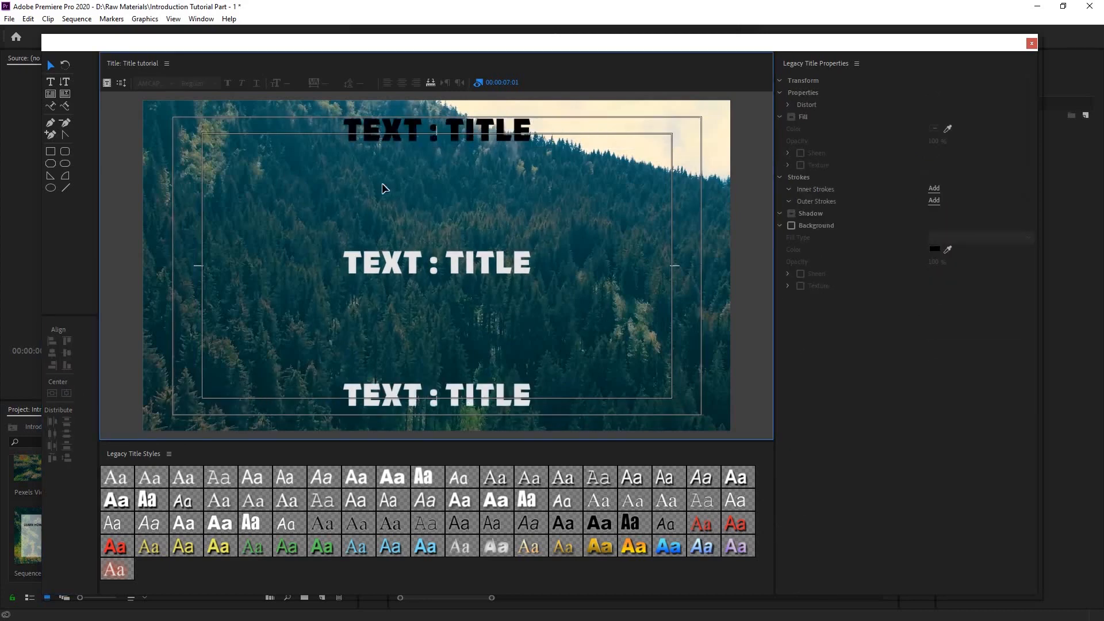
- Apply the bold red title style to the lowest text and the bold white sans-serif style to the middle text
left_click_drag(383, 184, 583, 401)
left_click(581, 348)
left_click(439, 402)
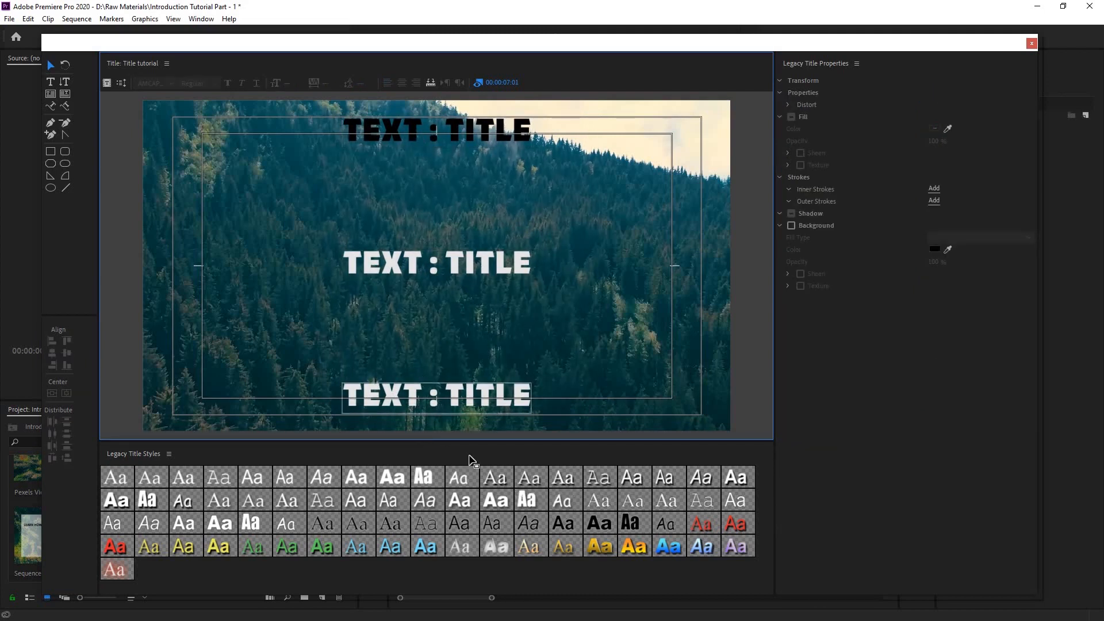
left_click(118, 549)
left_click(411, 262)
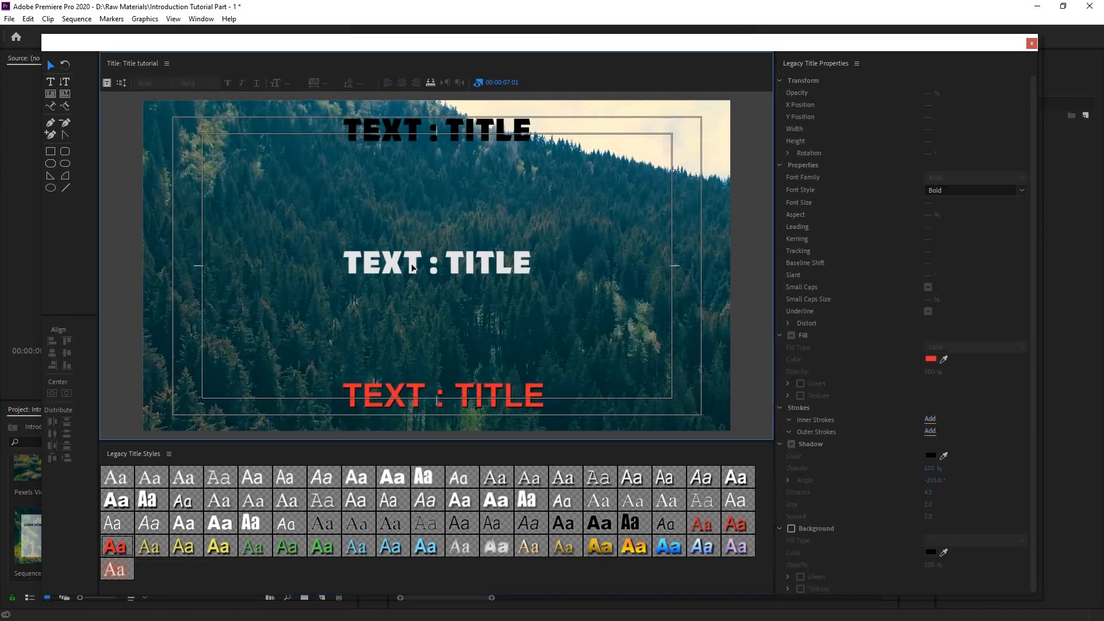
left_click(738, 477)
- Apply the heavy orange-to-yellow gradient title style to the top text
left_click(492, 151)
left_click(488, 137)
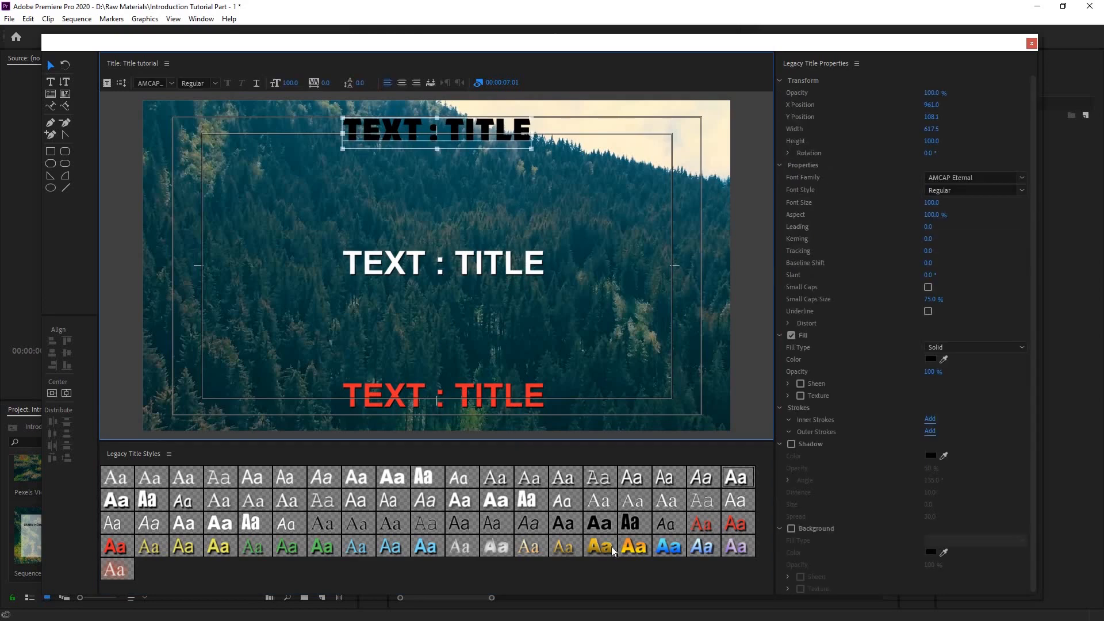
left_click(633, 546)
left_click(580, 225)
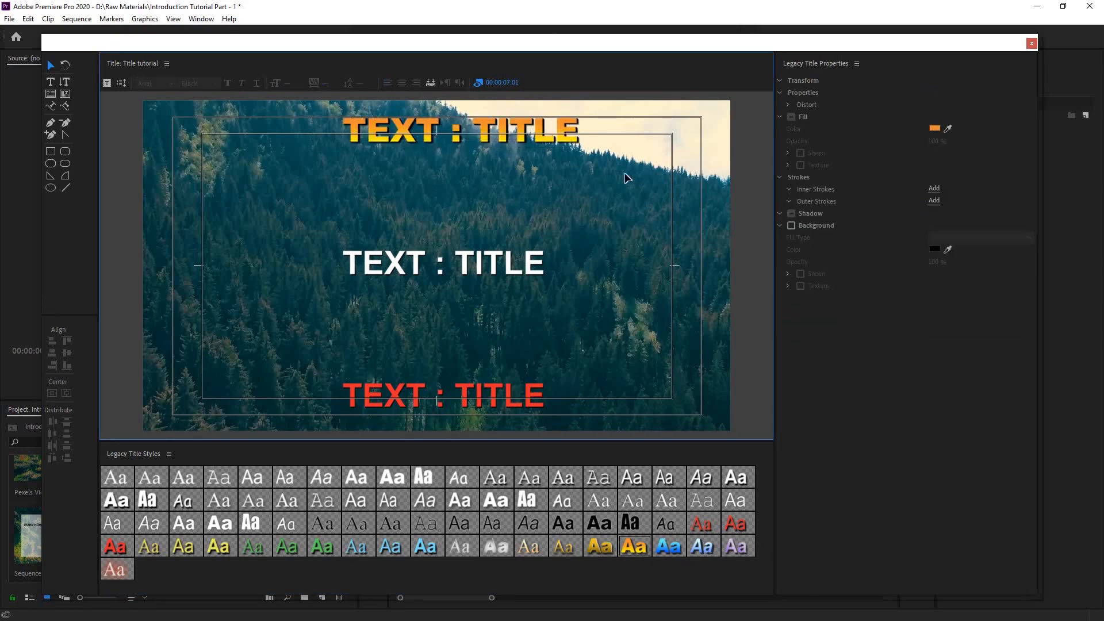
- Realign the three restyled texts on their horizontal centers and save the project
left_click_drag(305, 123, 505, 401)
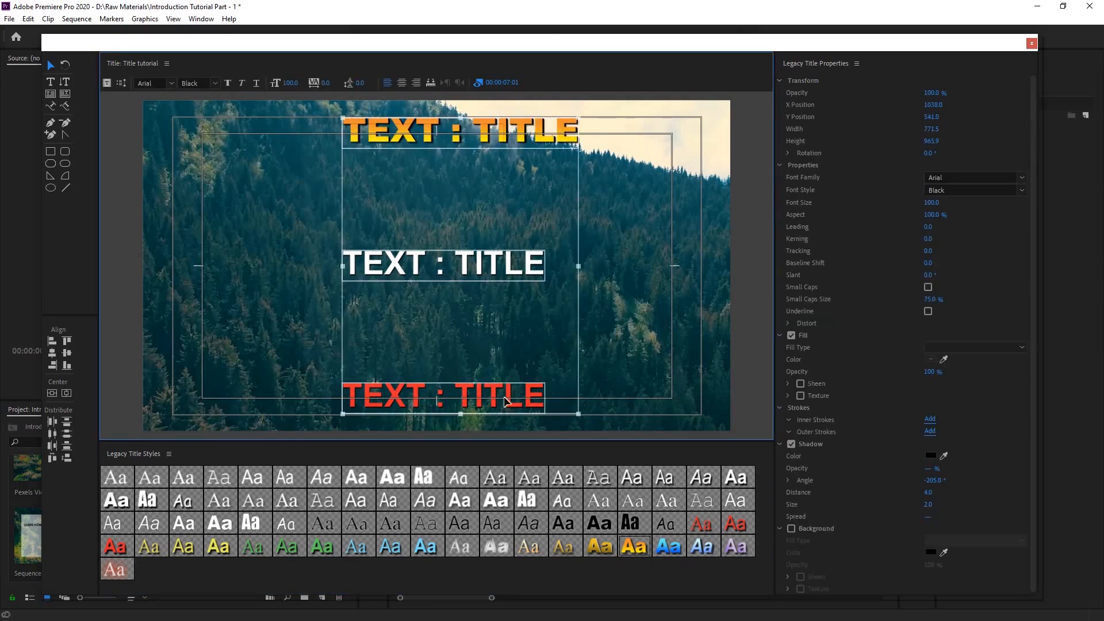
left_click(51, 354)
left_click(627, 350)
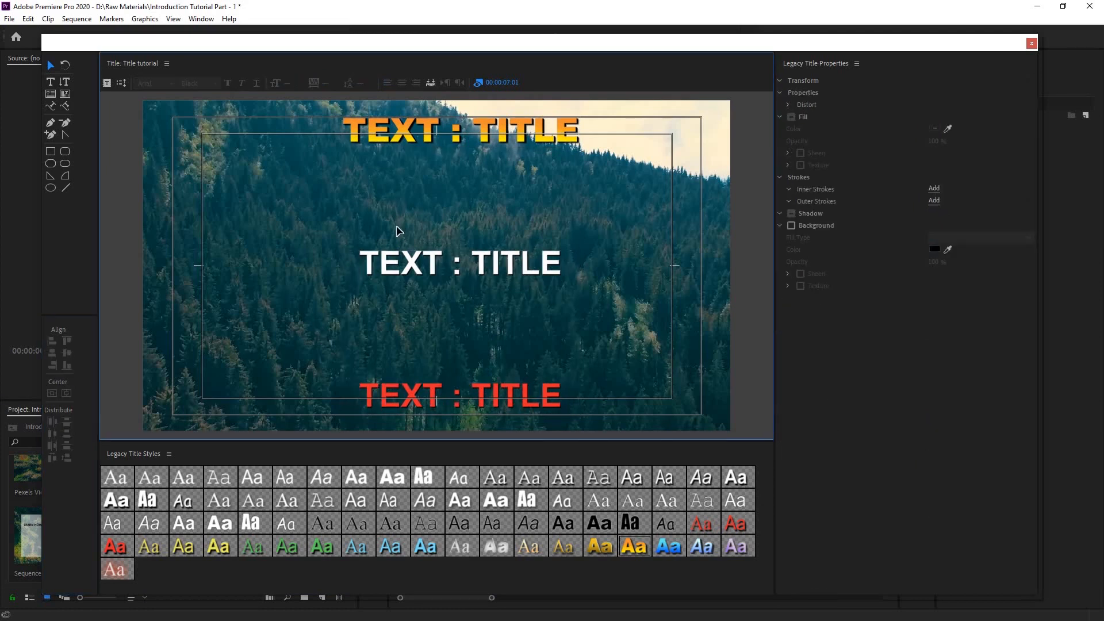
key("ctrl+s")
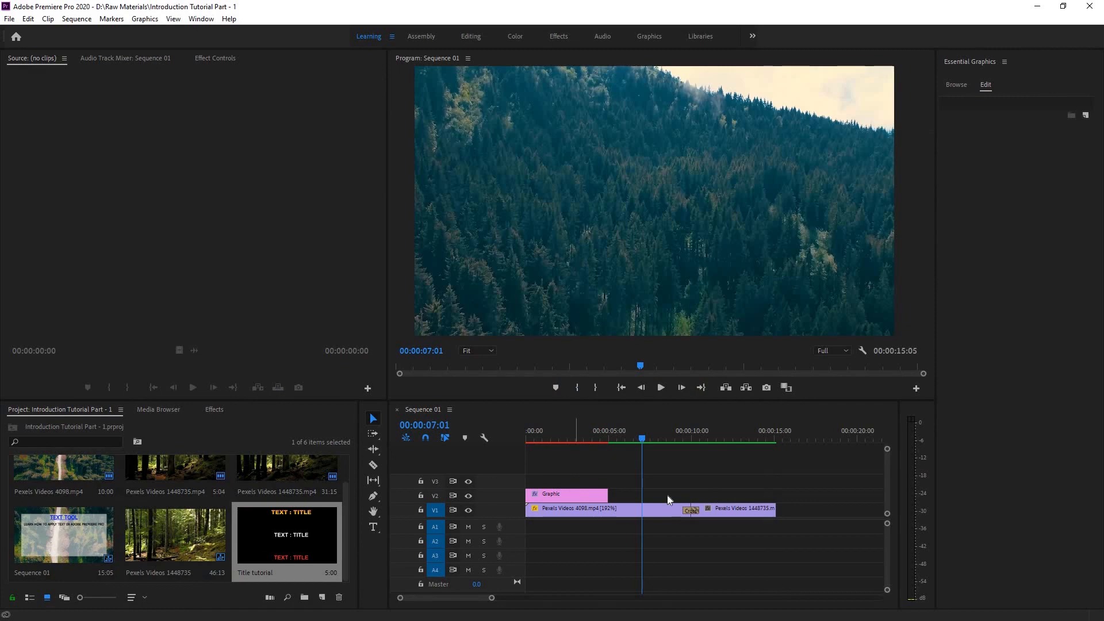
- Place the Title tutorial clip on track V2 above the second video clip, after the transition at about 10 seconds
left_click(568, 432)
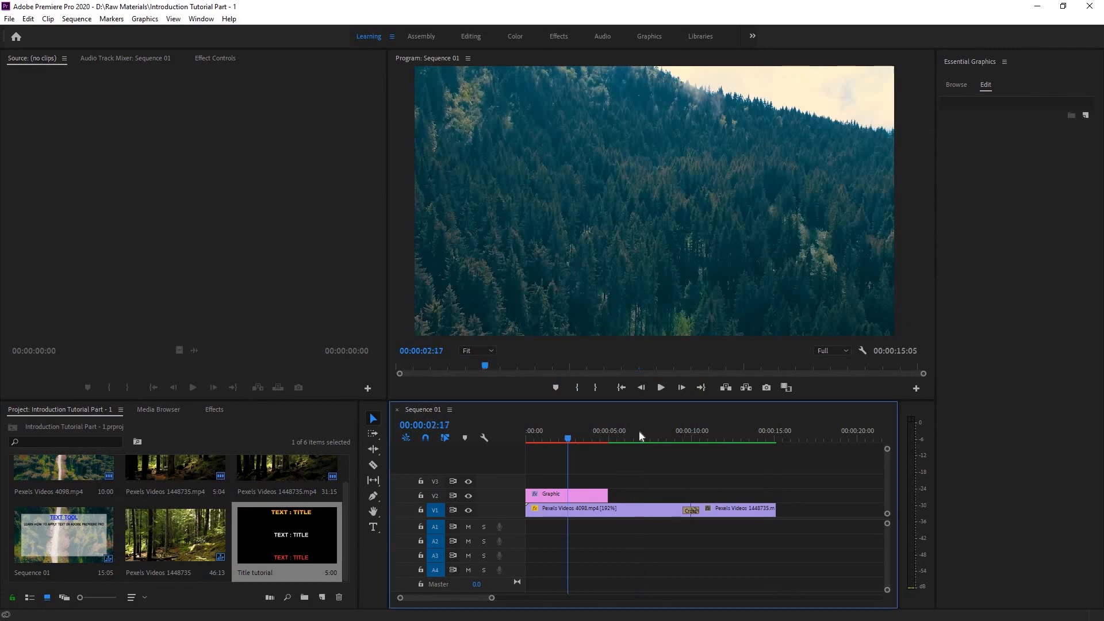
left_click_drag(639, 430, 555, 471)
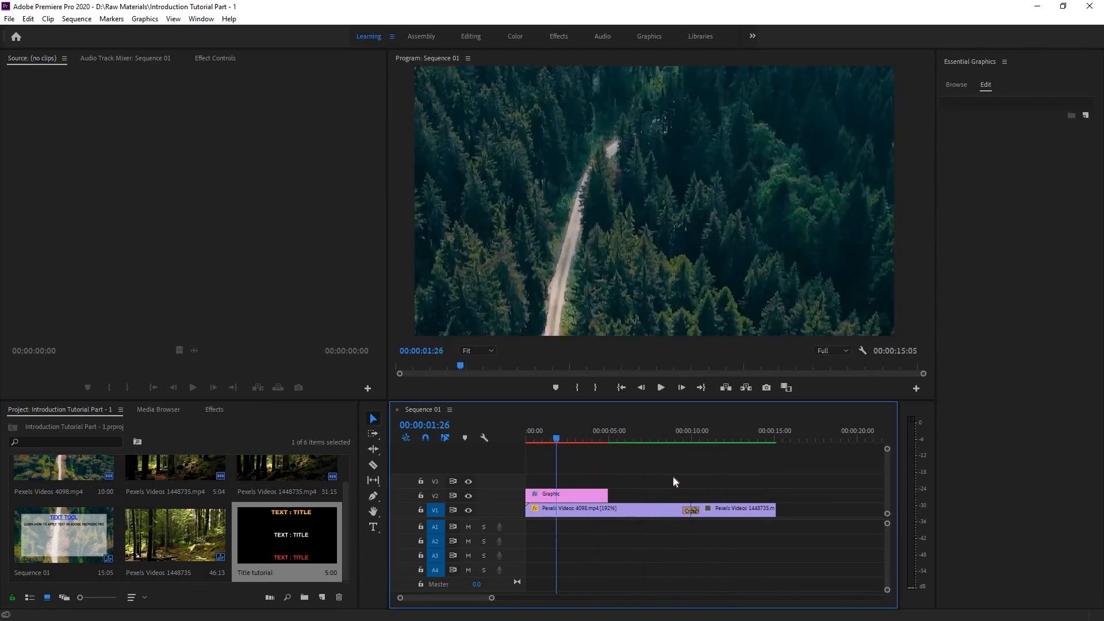
left_click_drag(674, 481, 687, 512)
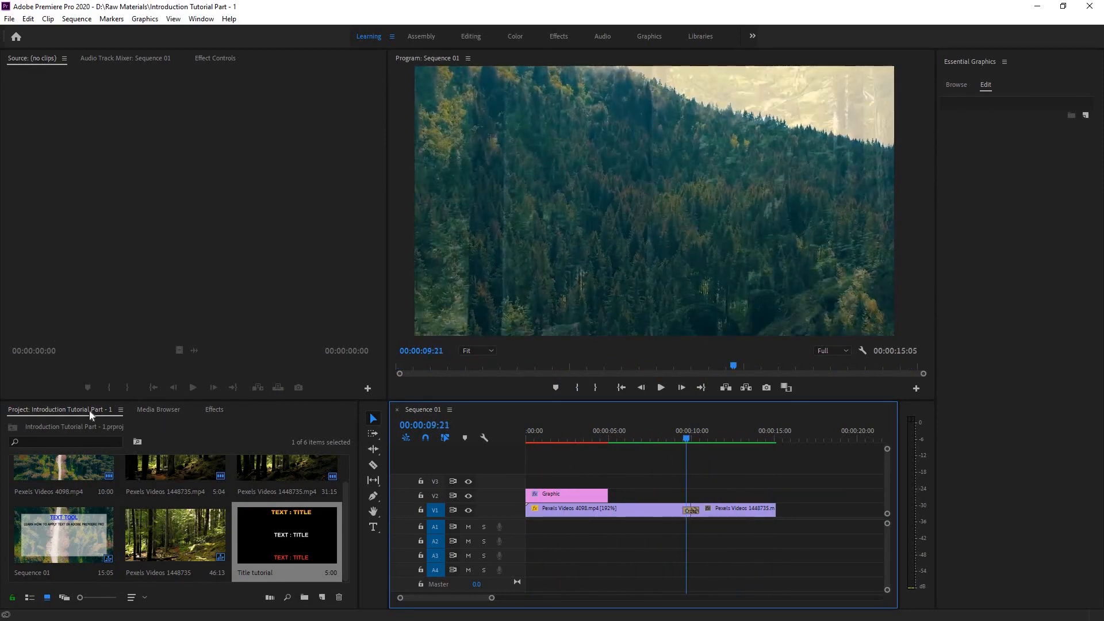
left_click(34, 414)
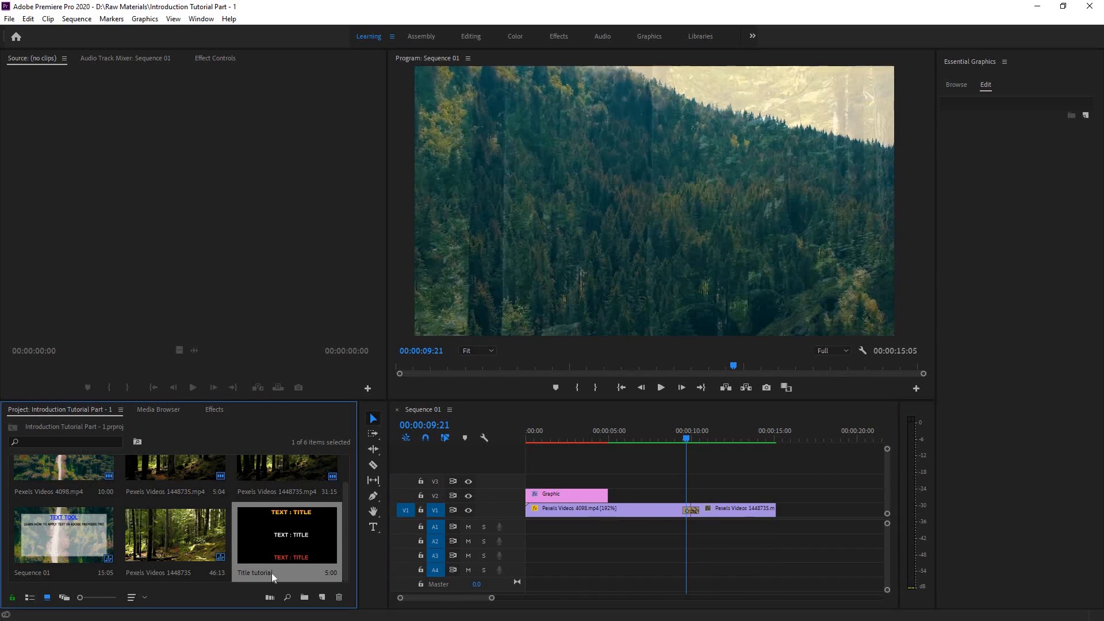
left_click_drag(276, 527, 701, 505)
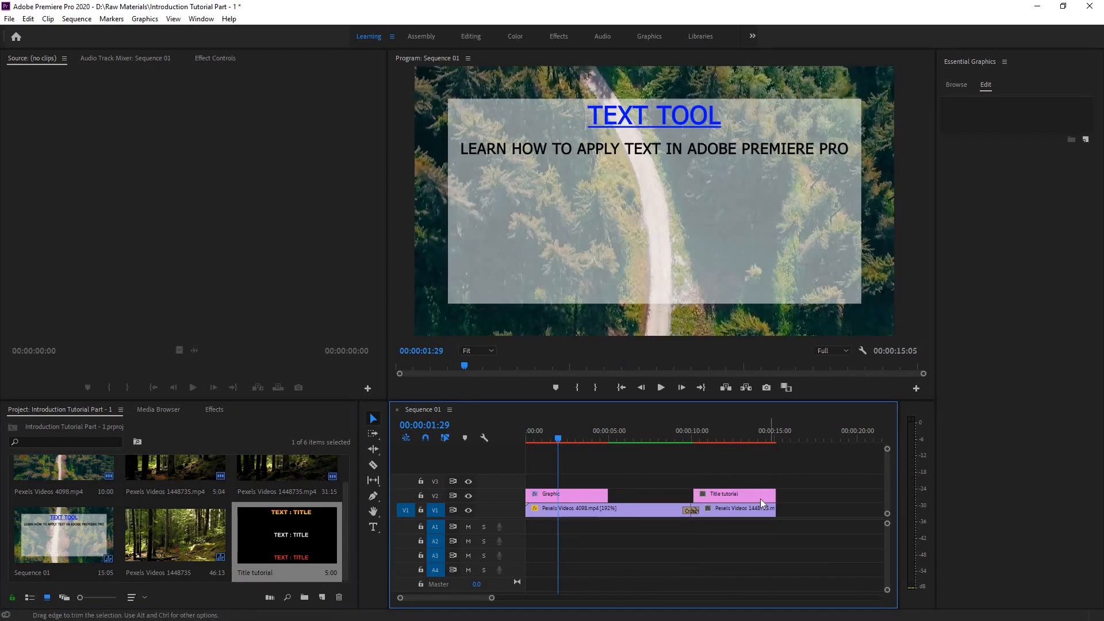
- Show the effect controls of the Title tutorial clip on V2 and turn on keyframing for its Position
left_click(760, 498)
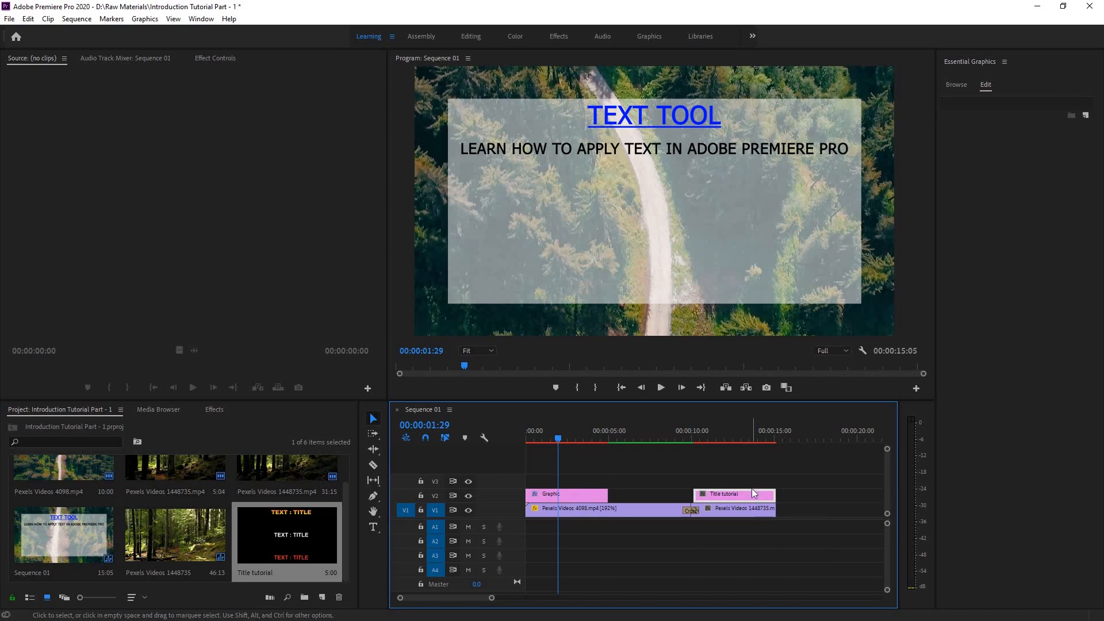
left_click(214, 408)
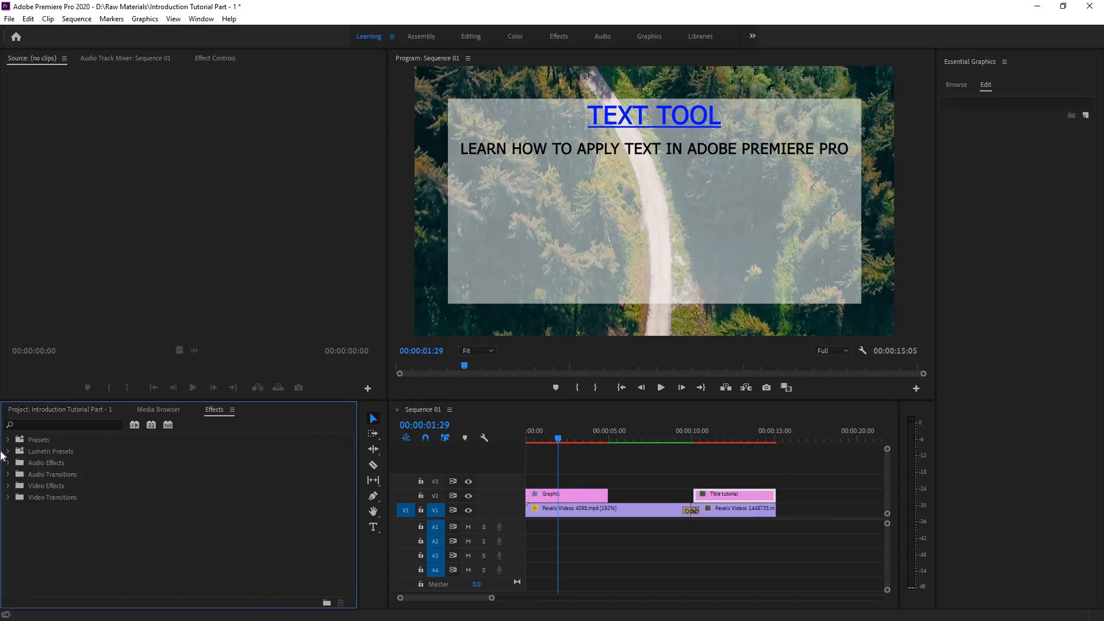
left_click(209, 58)
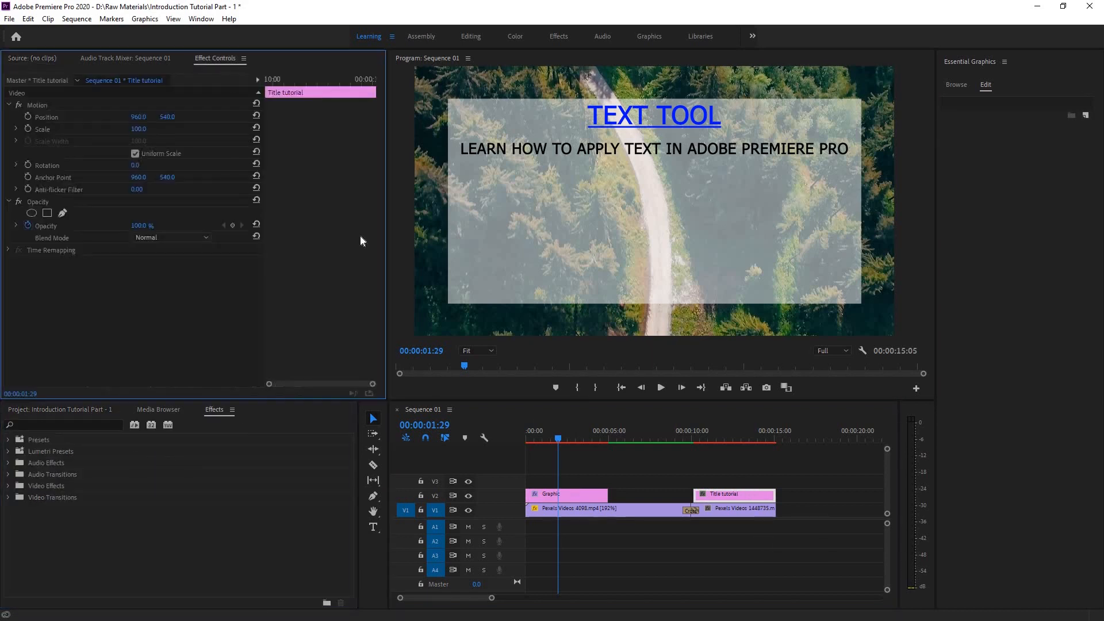
left_click(727, 484)
left_click(724, 493)
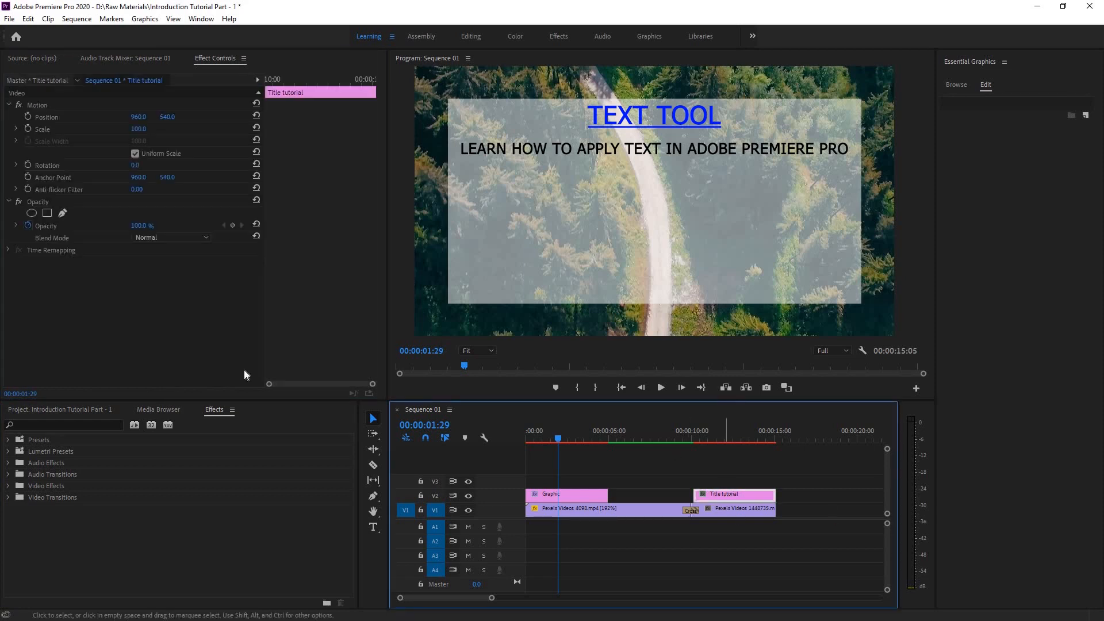
left_click(28, 115)
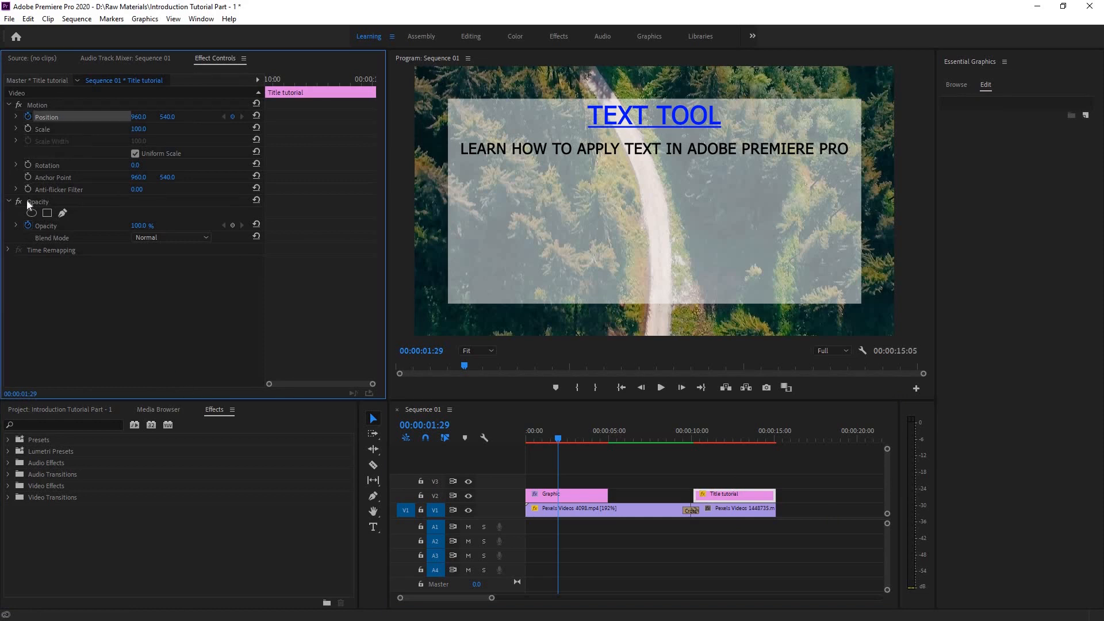
left_click(33, 252)
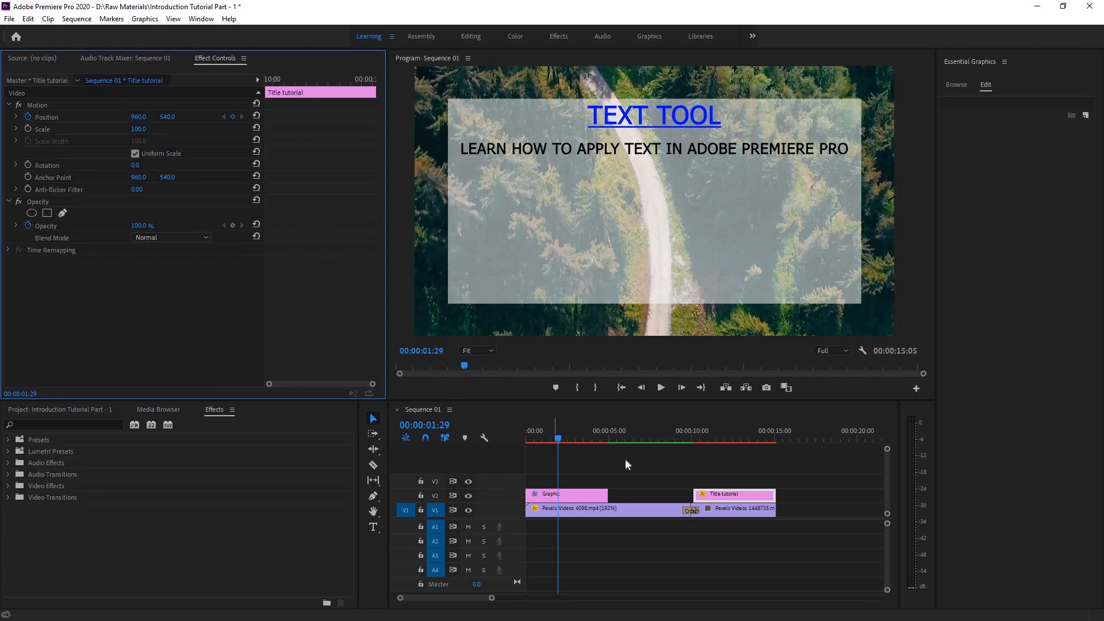
- Add a Position keyframe to the title at 00:00:12:13 with the X value at 587
left_click_drag(626, 437, 692, 443)
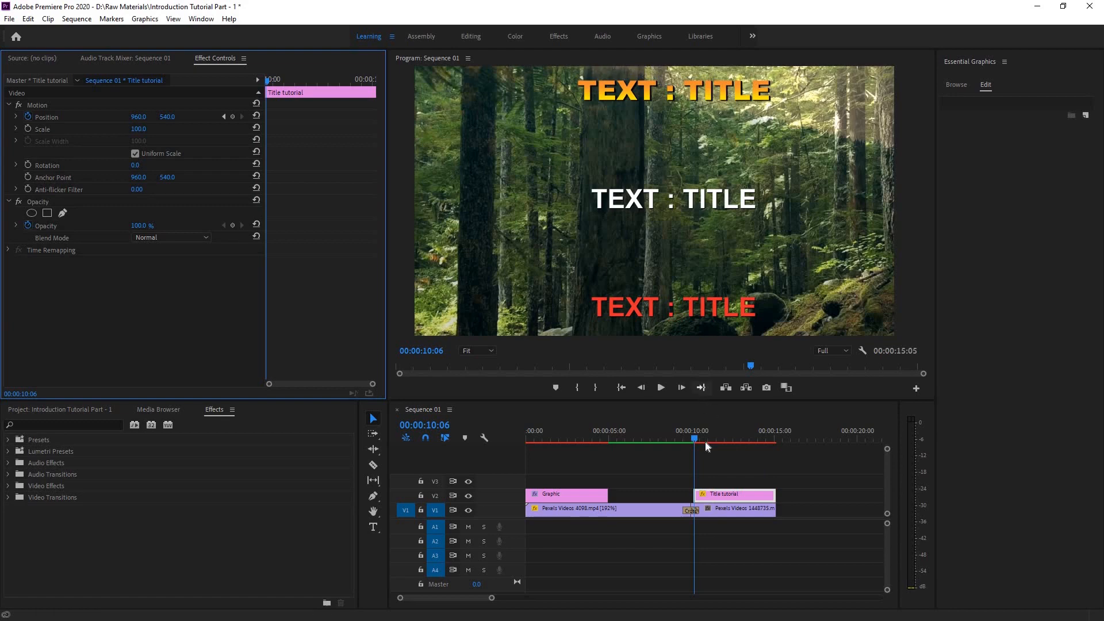
left_click_drag(695, 441, 731, 441)
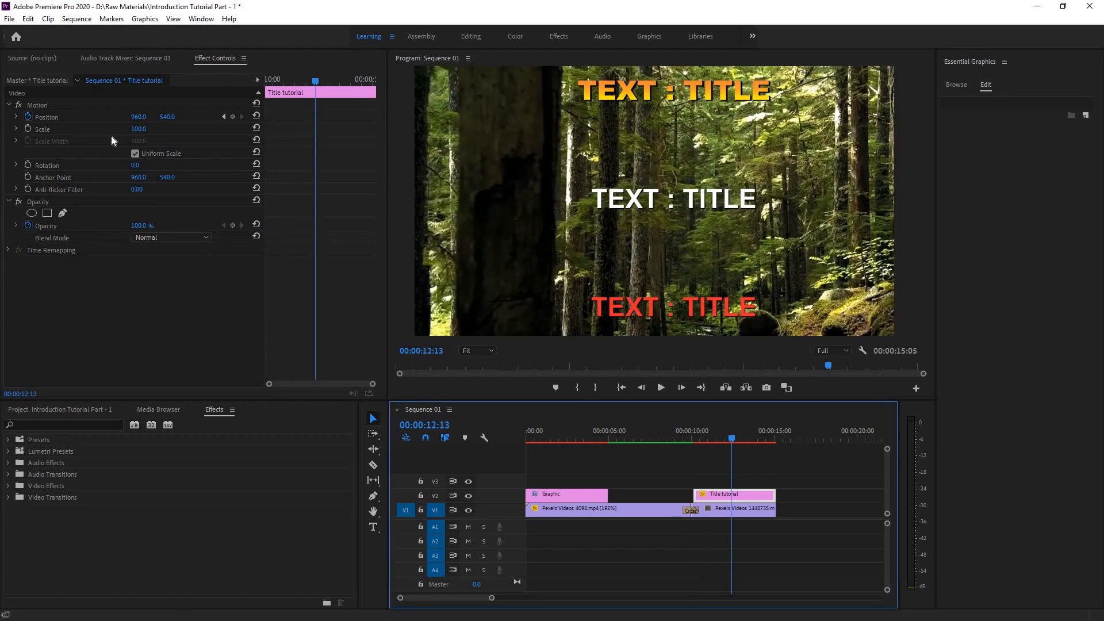
left_click_drag(139, 119, 37, 119)
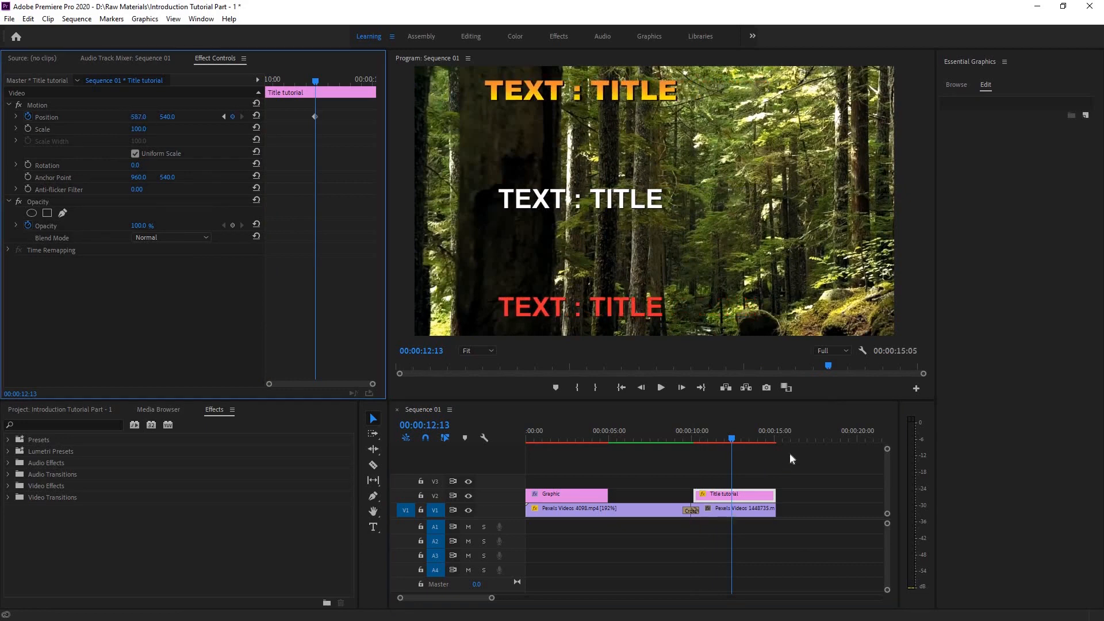
- Add a Position keyframe at 00:00:15:02 with X at -20, and shift the preceding keyframe slightly later
left_click_drag(746, 441, 775, 441)
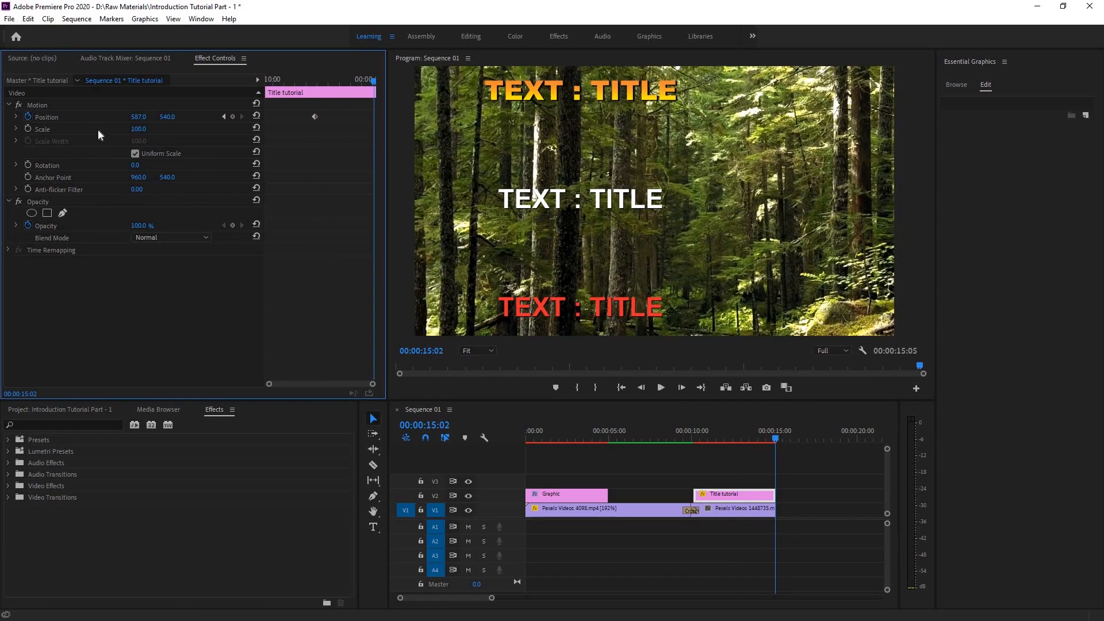
left_click_drag(144, 116, 3, 117)
left_click(315, 116)
left_click_drag(315, 118, 318, 119)
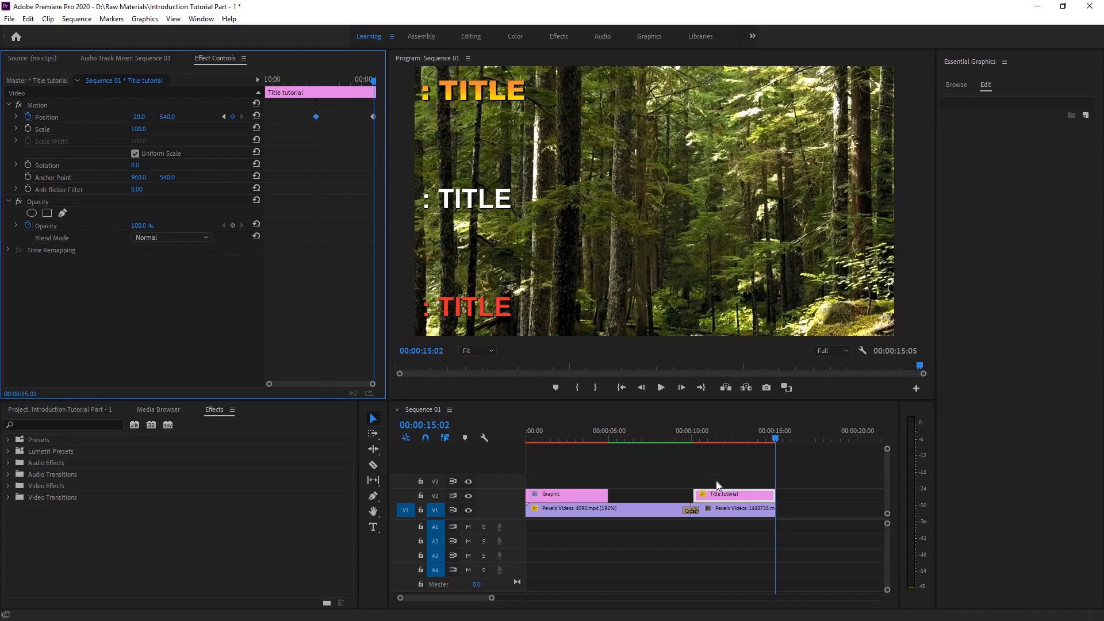
- Play the title animation from 00:00:10:02 to the end of the sequence
left_click(772, 441)
mouse_move(697, 436)
left_mouse_down()
mouse_move(682, 434)
mouse_move(693, 436)
left_mouse_up()
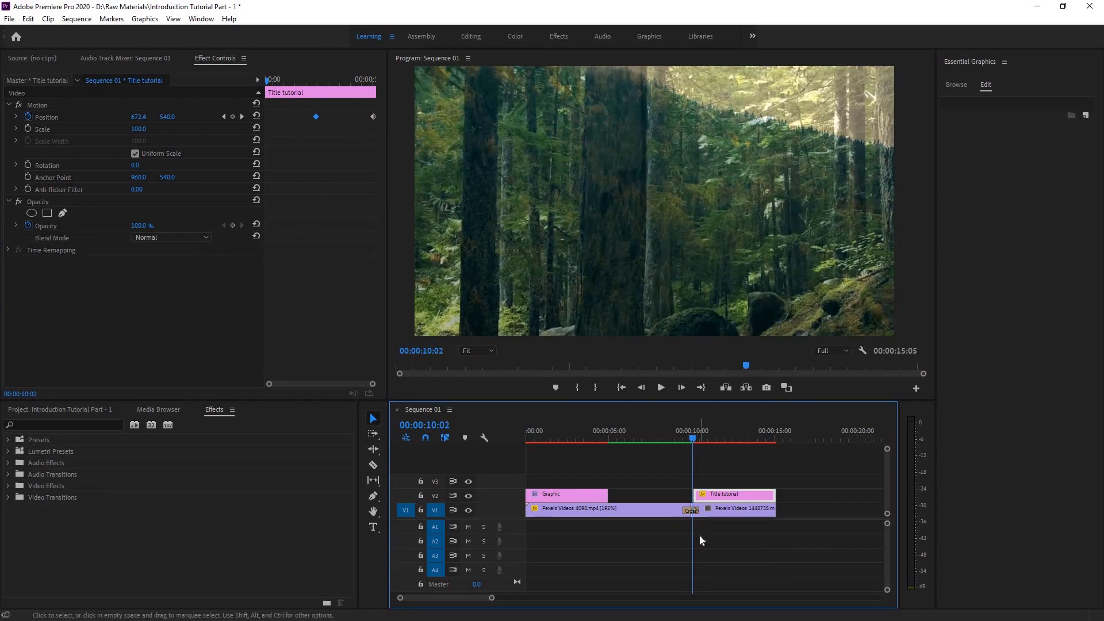
key("space")
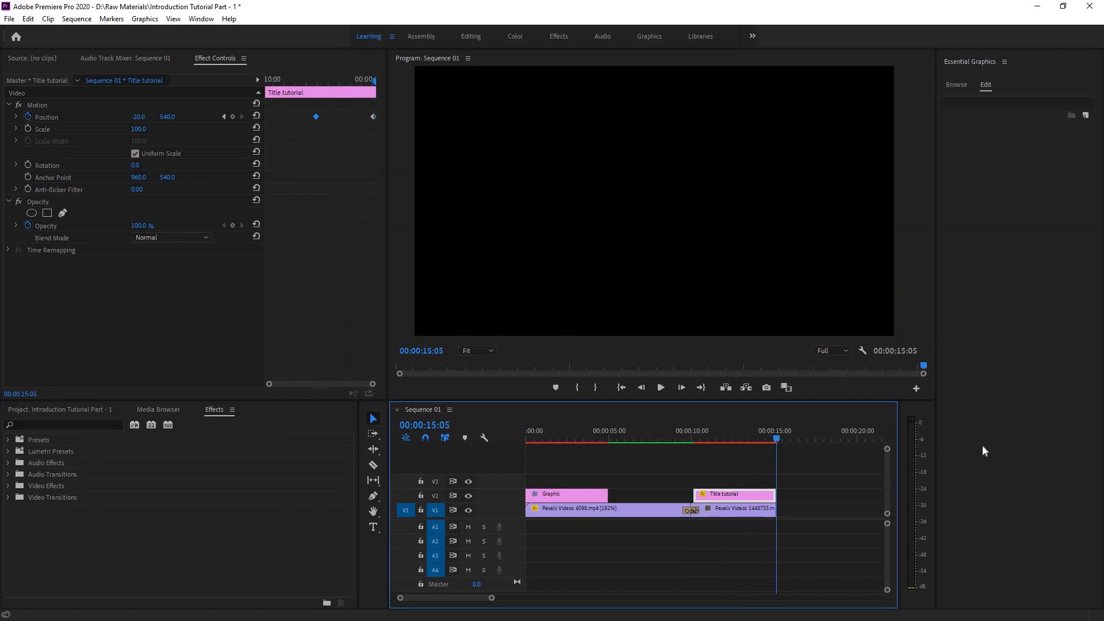
- Go to 00:00:01:27 in the sequence and select the TEXT TOOL text of the Graphic clip to show its effect controls
key("space")
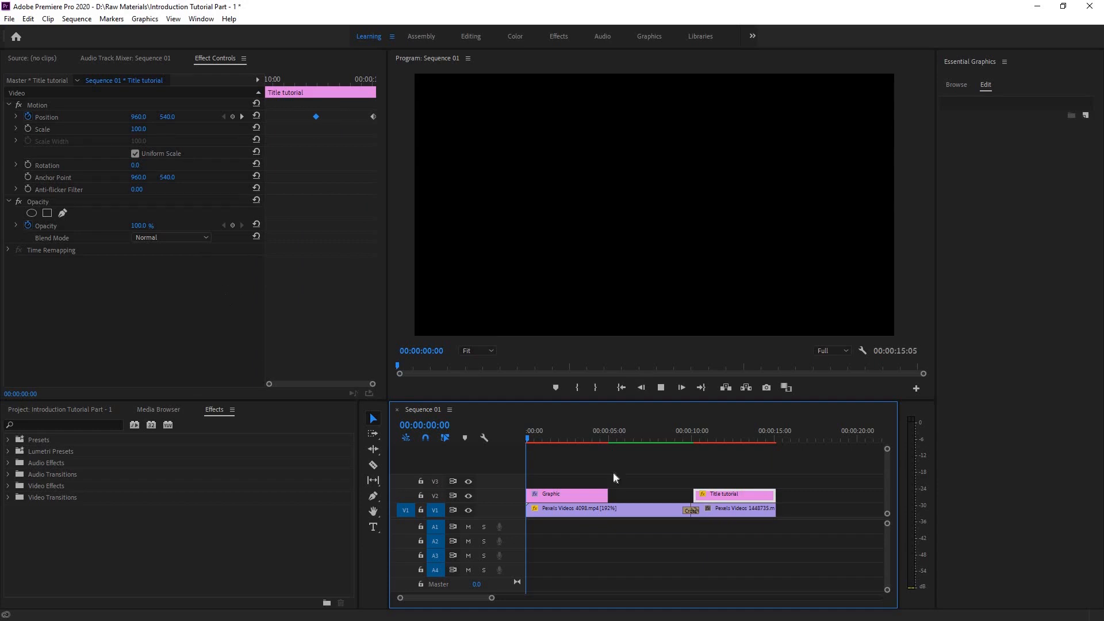
left_click(713, 437)
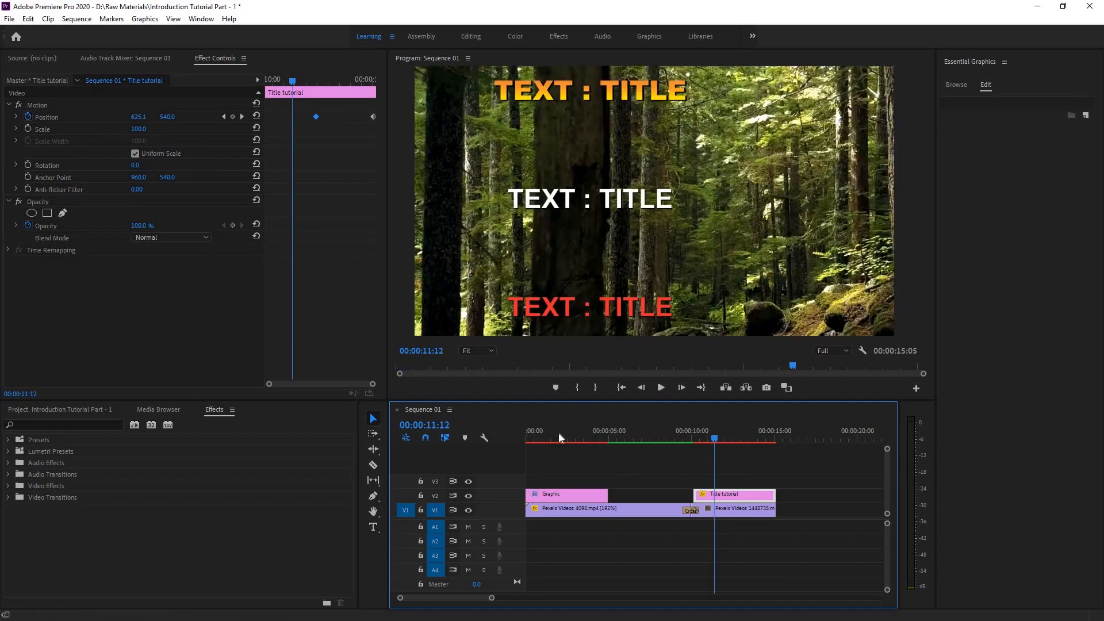
left_click(557, 438)
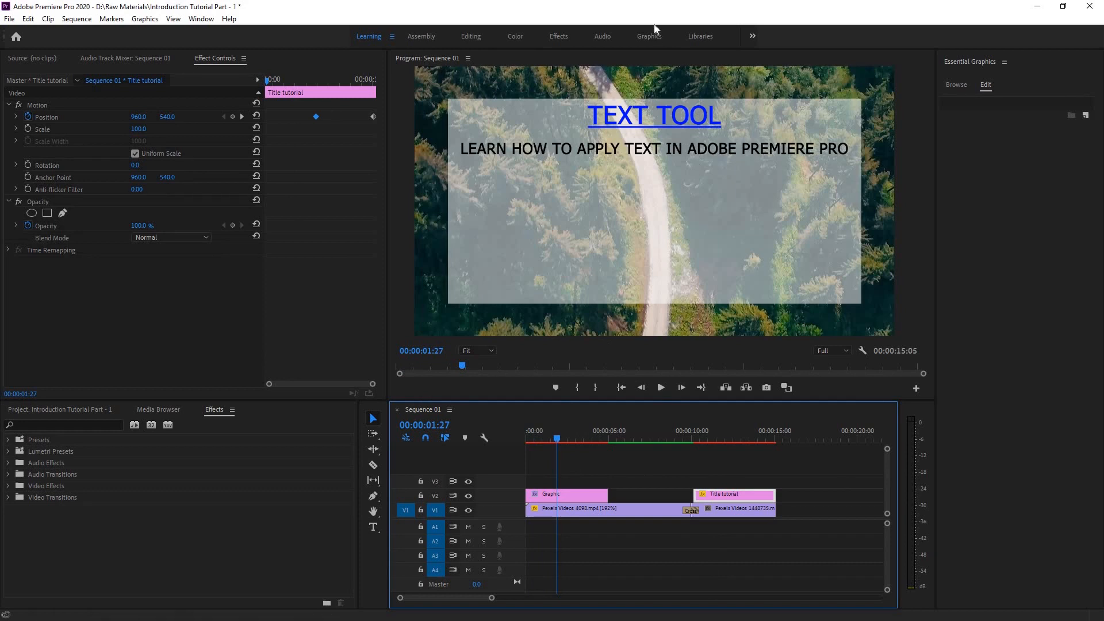
left_click(610, 140)
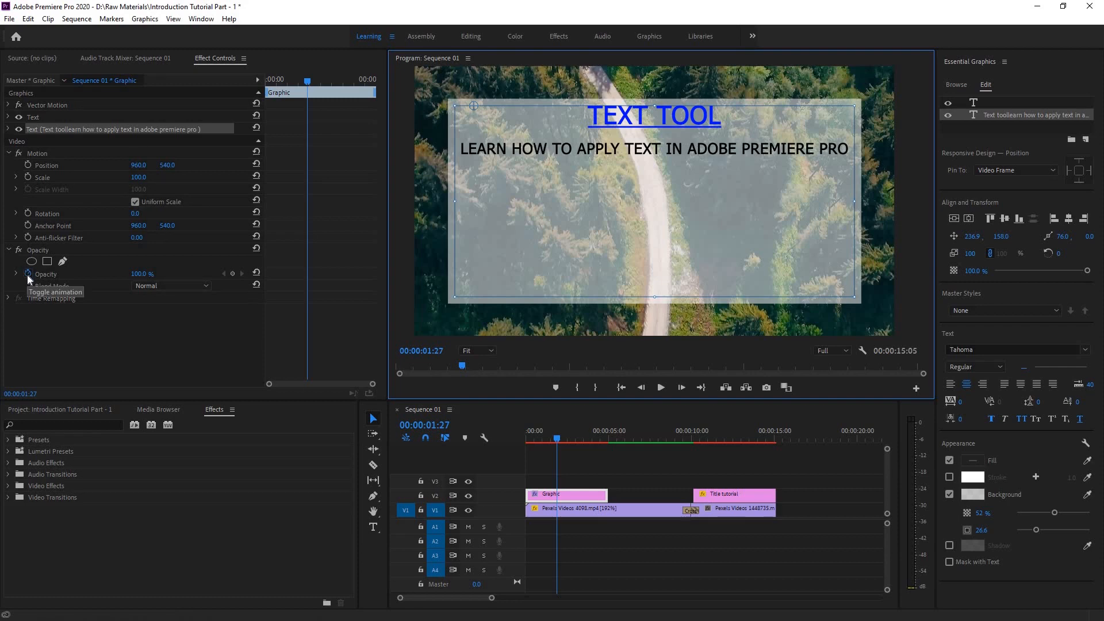
- Add an Opacity keyframe of 50% to the Graphic clip at 00:00:00:00
left_click_drag(556, 441, 518, 432)
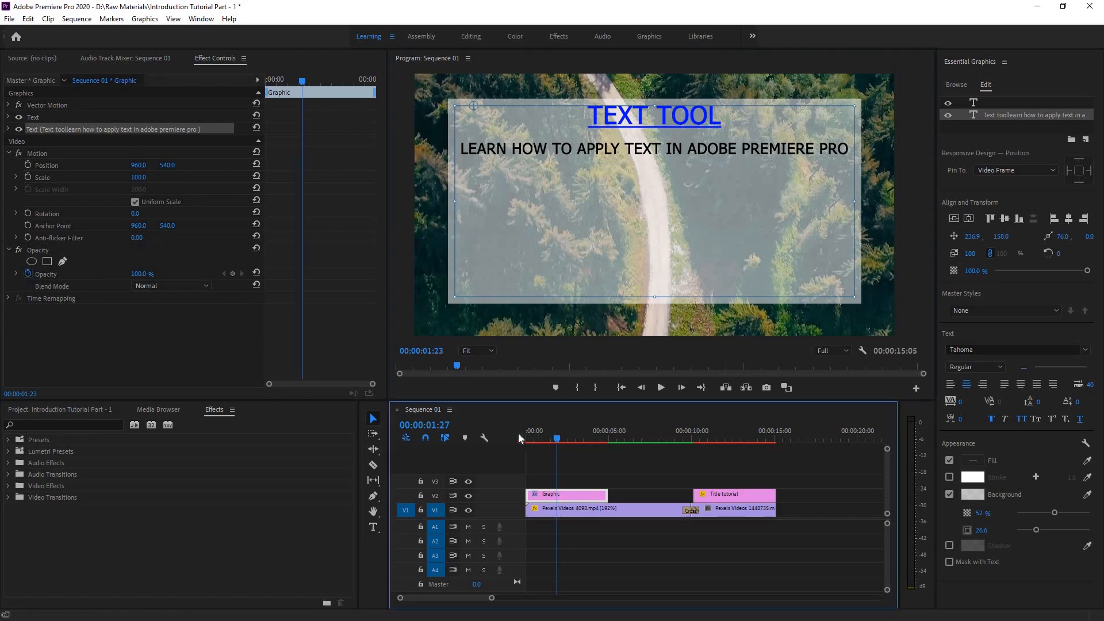
left_click(154, 274)
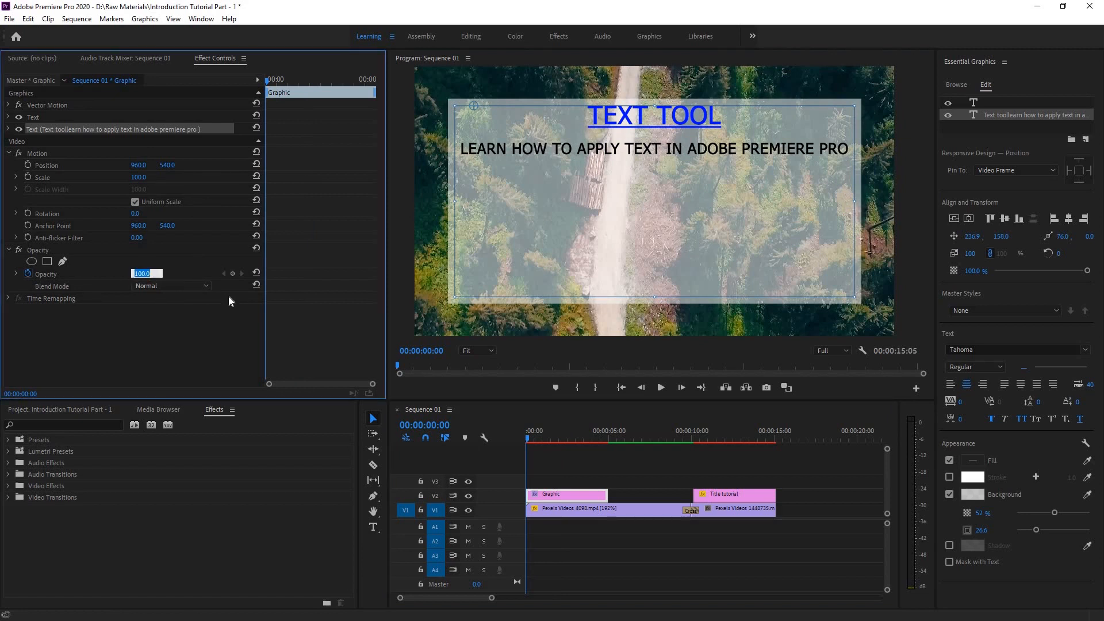
type("50")
key("Return")
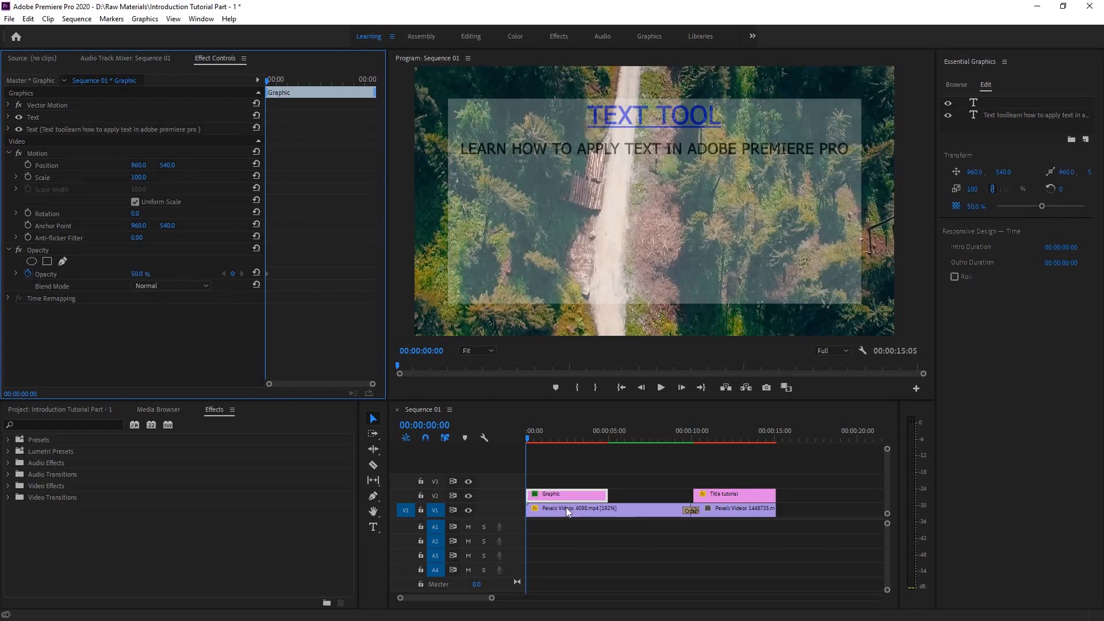
- Add Opacity keyframes to the Graphic clip: 100% at 00:00:01:09 and 20% at 00:00:01:25
left_click(547, 438)
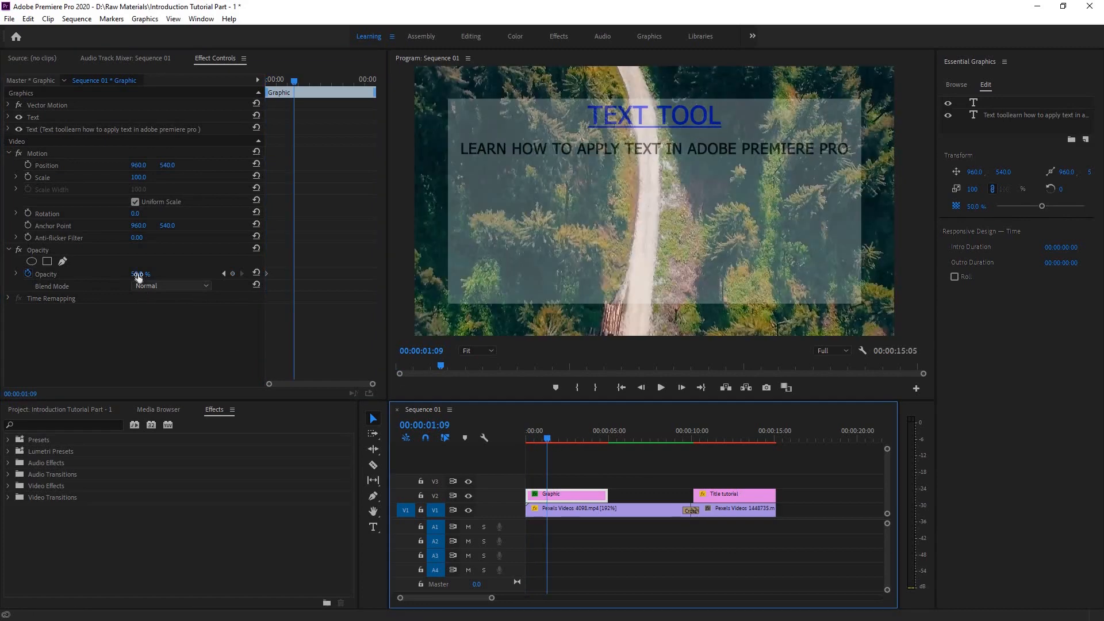
left_click(139, 274)
type("7")
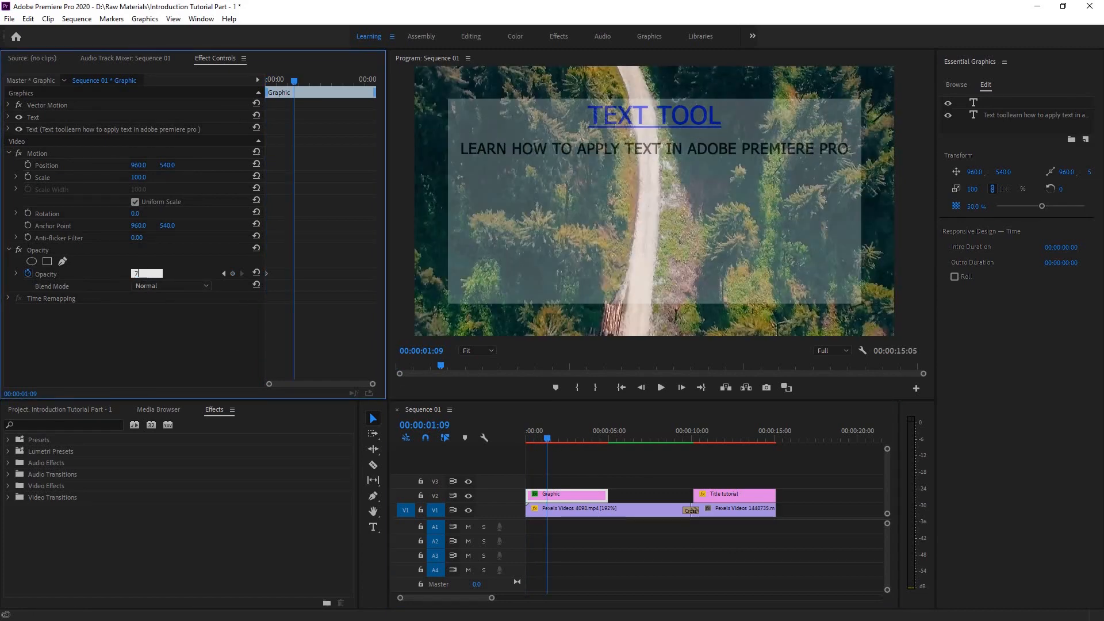
key("Return")
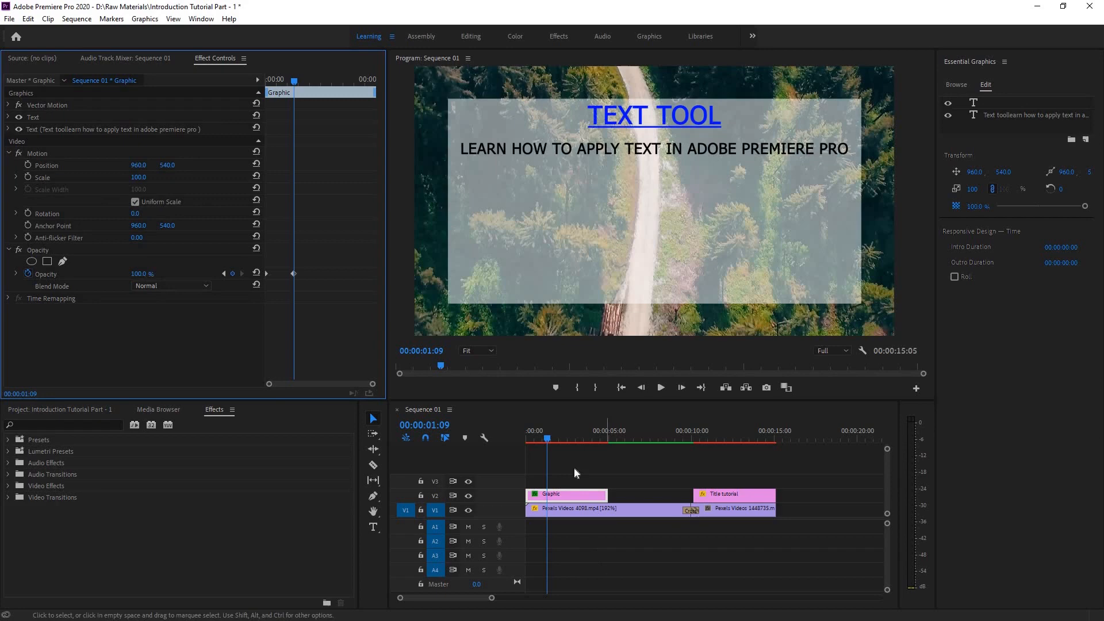
left_click(556, 438)
left_click(148, 274)
type("5")
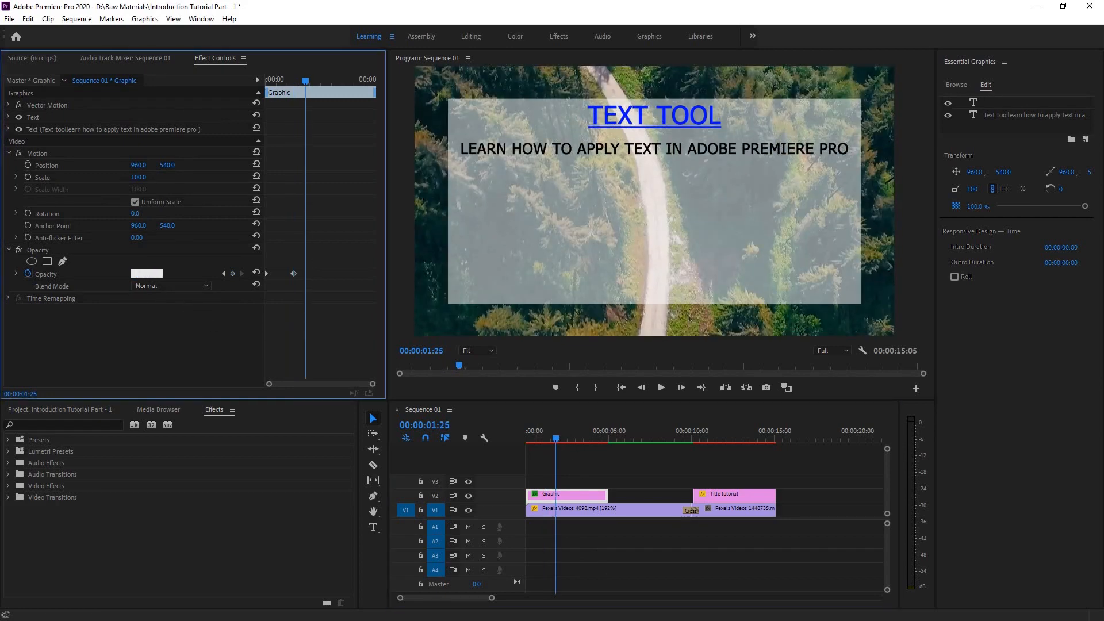
type("20")
key("Return")
- Add Opacity keyframes to the Graphic clip: 100% at 00:00:03:07 and 20% at 00:00:03:29
left_click(580, 440)
left_click(142, 274)
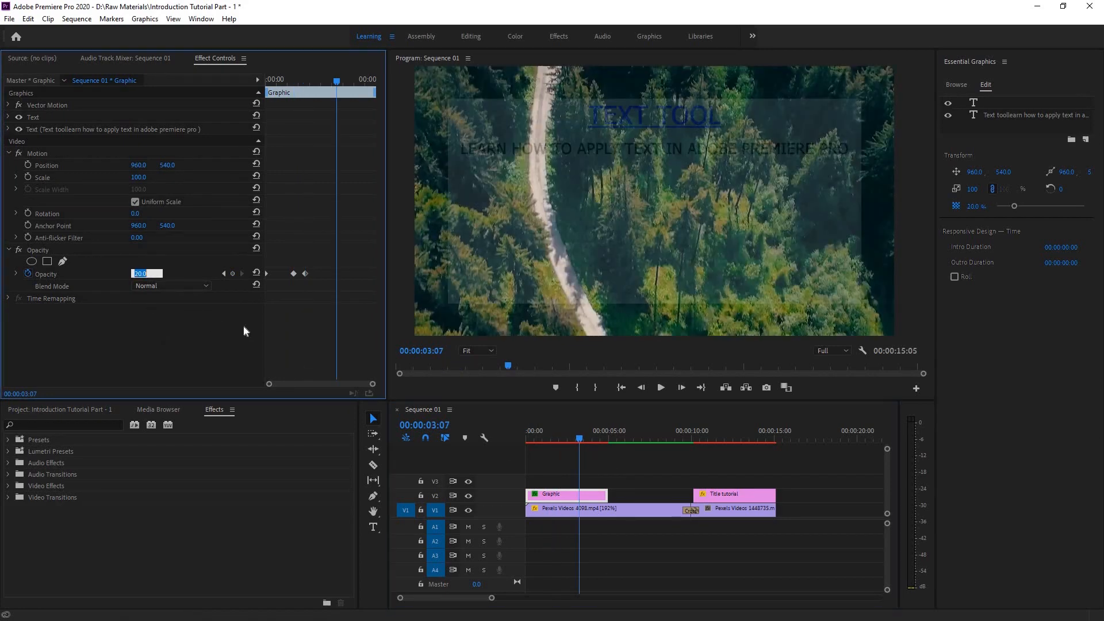
type("100")
left_click(591, 438)
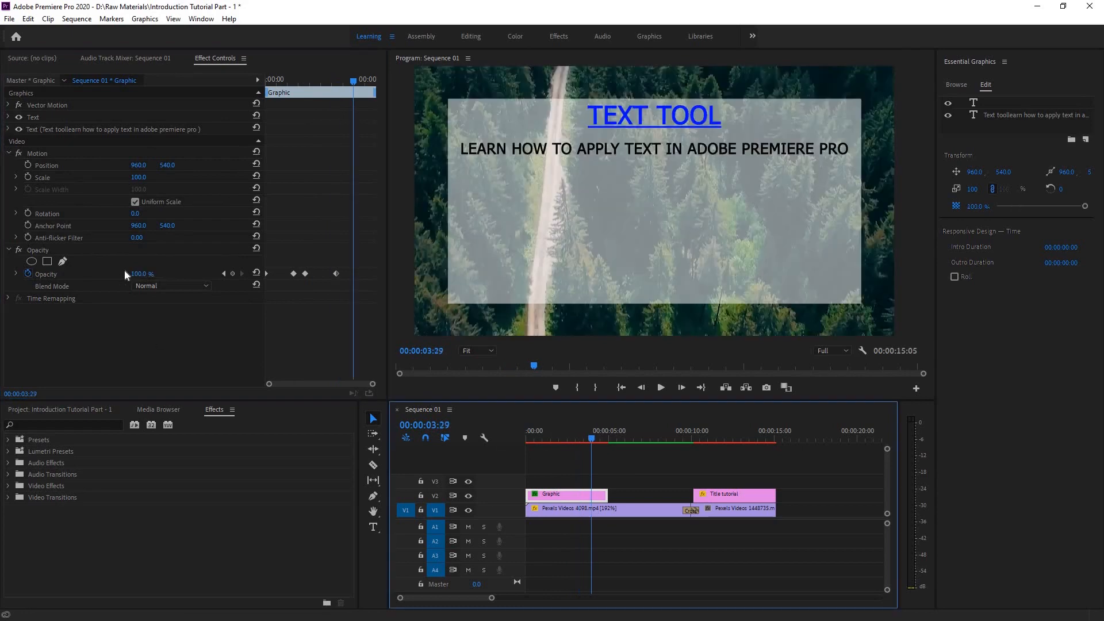
left_click(141, 274)
type("20")
- Add an Opacity keyframe of 100% near the end of the Graphic clip at 00:00:04:25
left_click(605, 439)
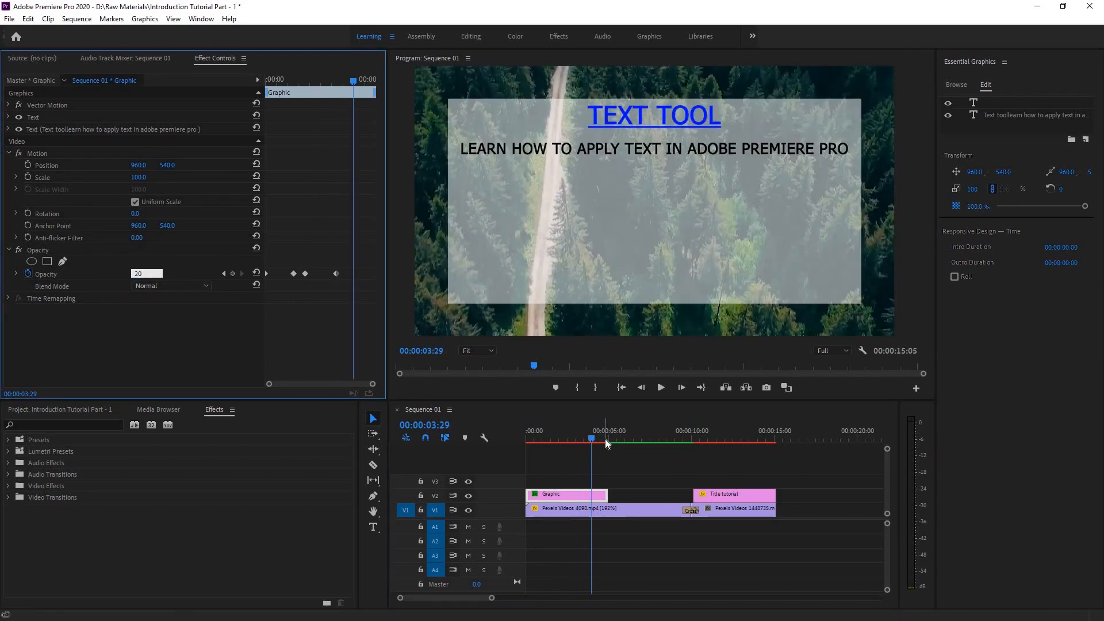
left_click(142, 274)
type("100")
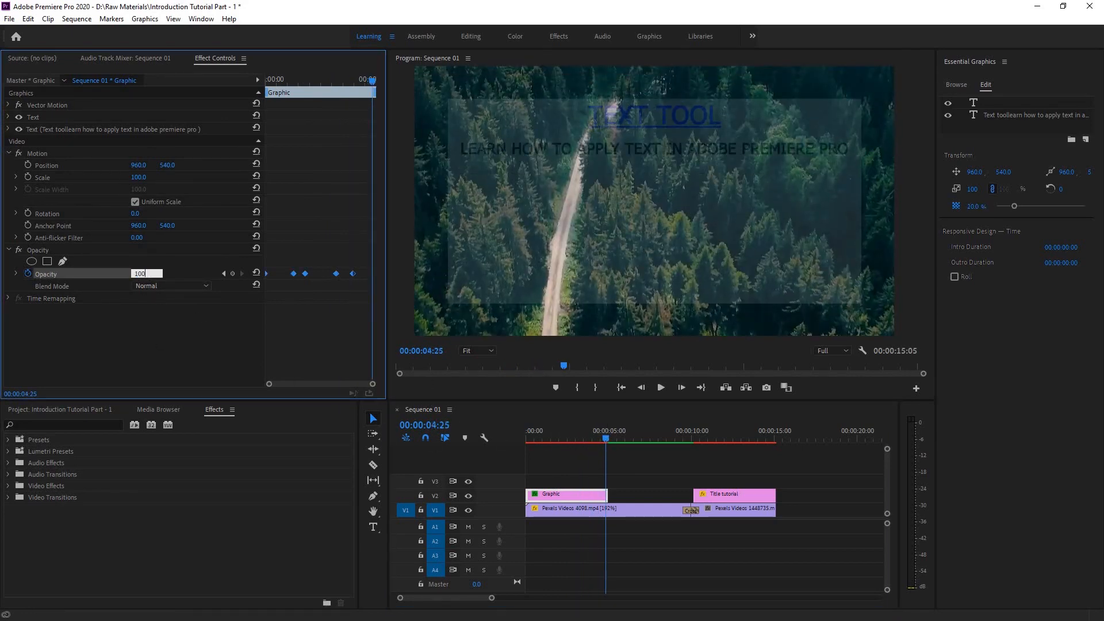
key("Return")
- Play the sequence from 00:00:00:00 past the end of the Graphic clip to review its opacity animation
left_click_drag(590, 439, 501, 444)
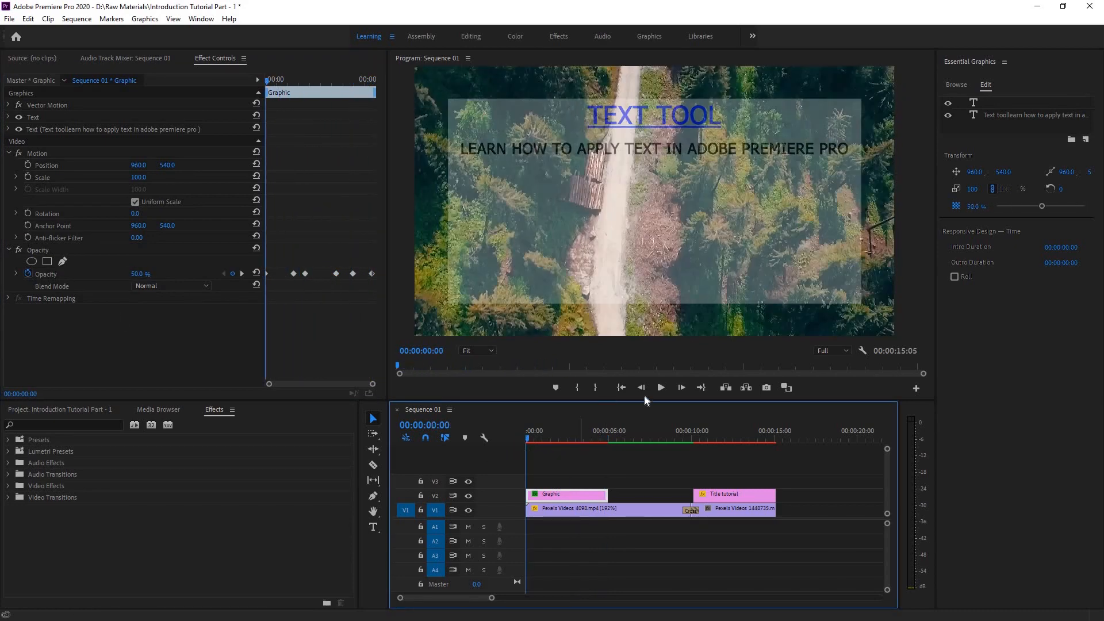
left_click(660, 387)
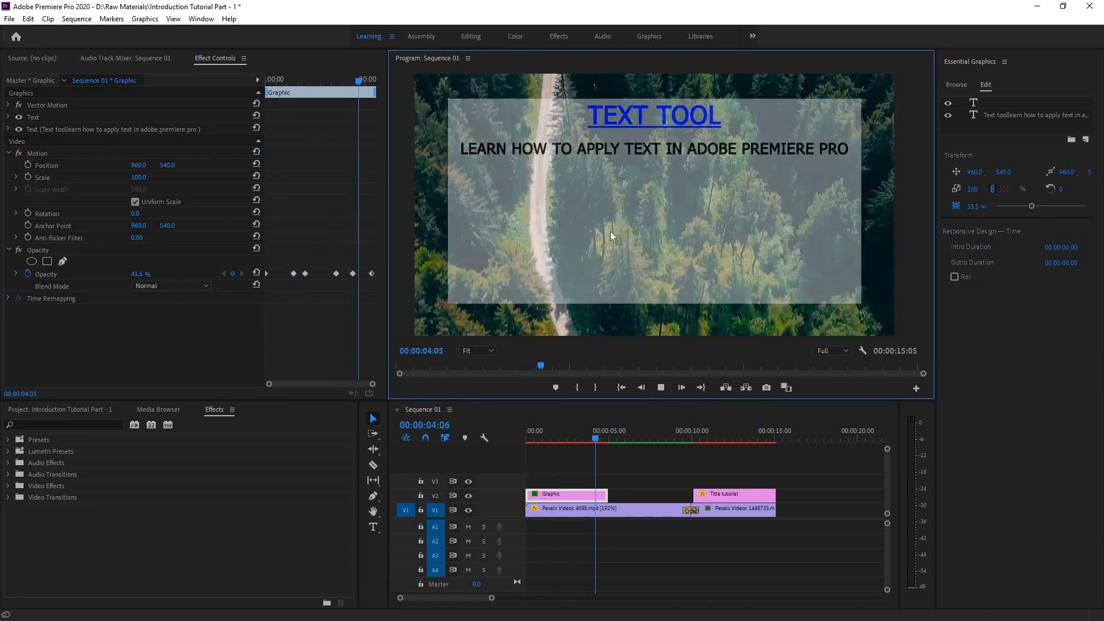
key("space")
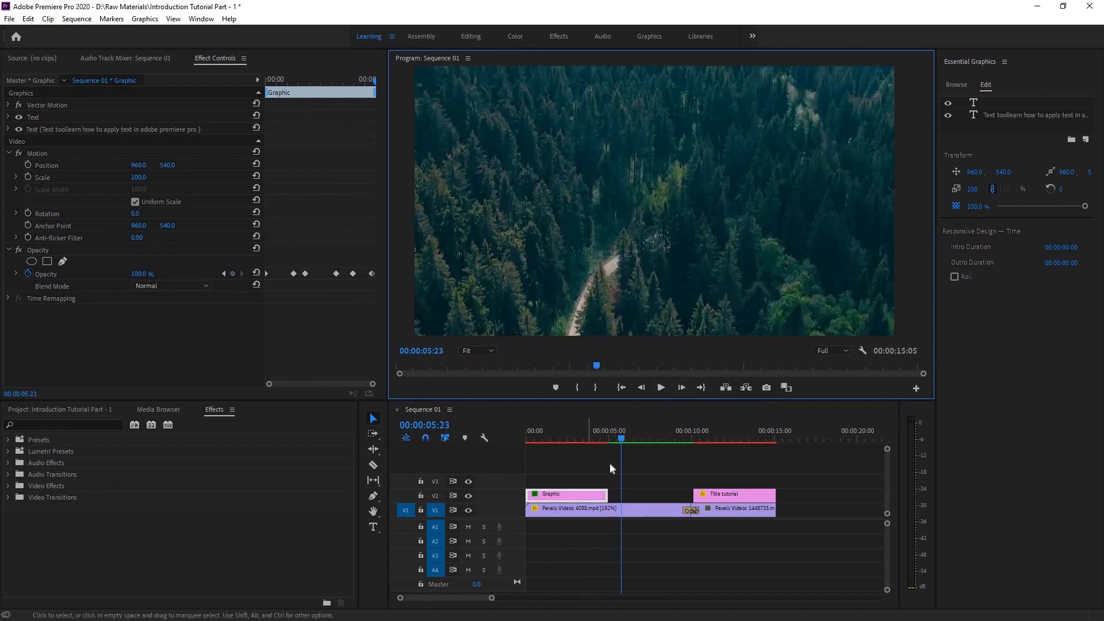